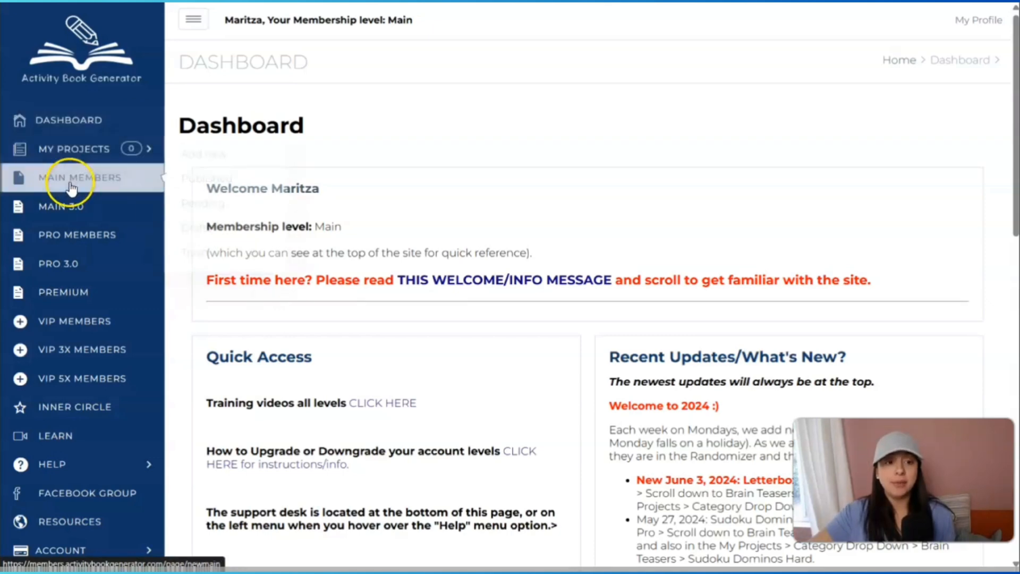
Step: Open the Main Members page of the Activity Book Generator to reach its random generators
left_click(68, 177)
scroll(564, 345, "down", 4)
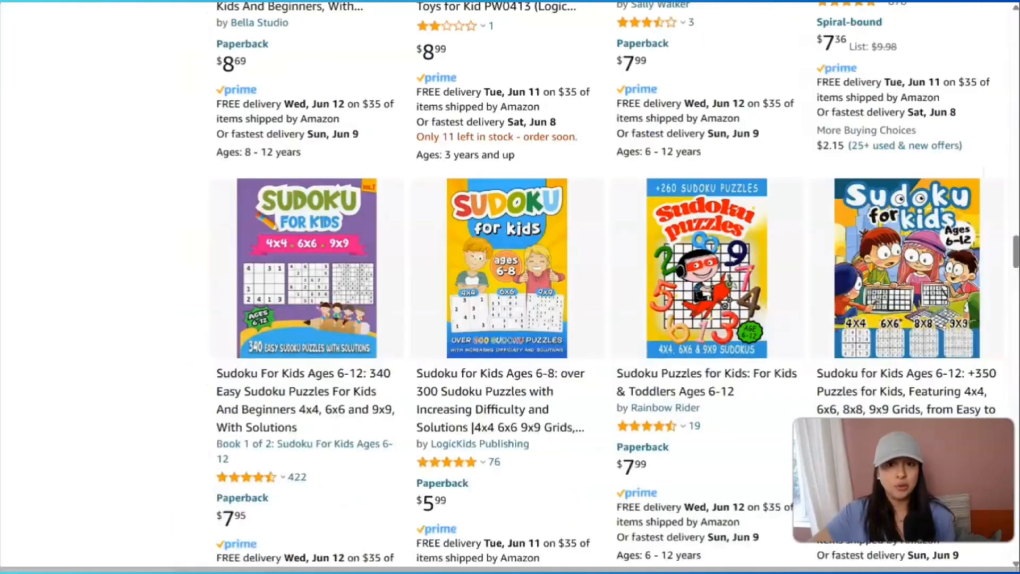
Step: Browse the Amazon listings of kids' sudoku books, examining their covers, grid sizes, age ranges, prices and ratings
scroll(547, 317, "down", 8)
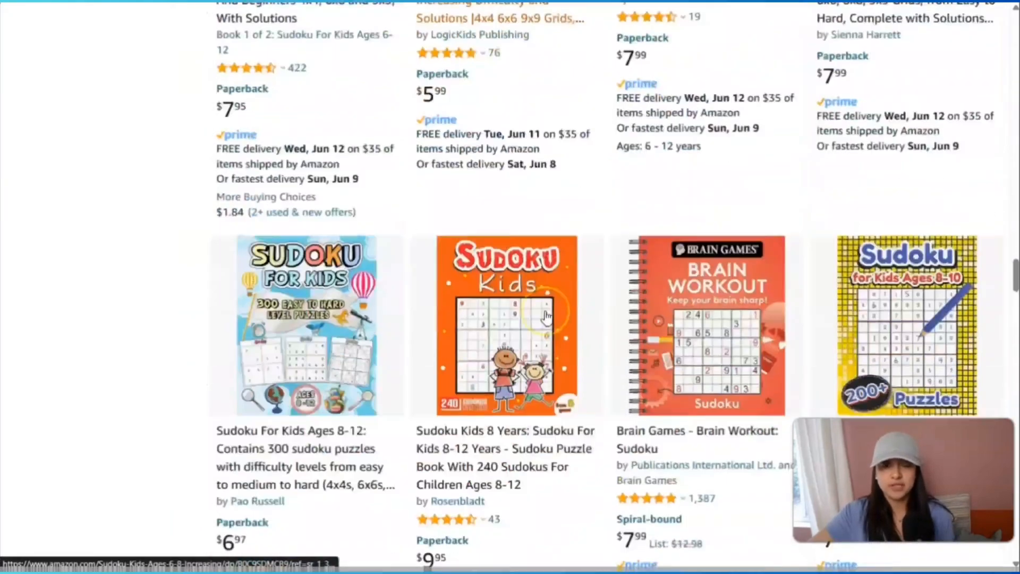
scroll(546, 317, "down", 9)
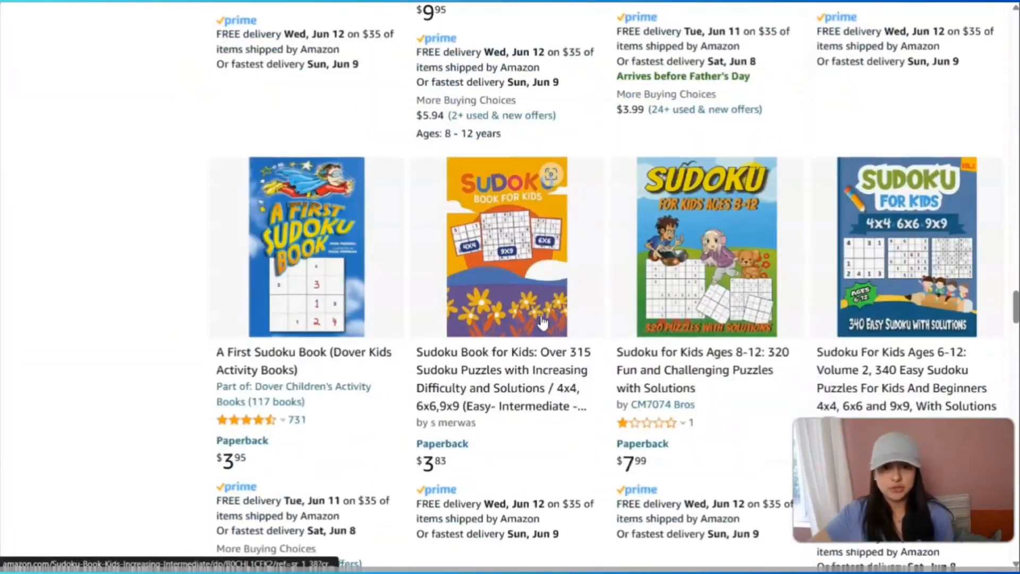
scroll(541, 322, "down", 1)
scroll(531, 329, "down", 7)
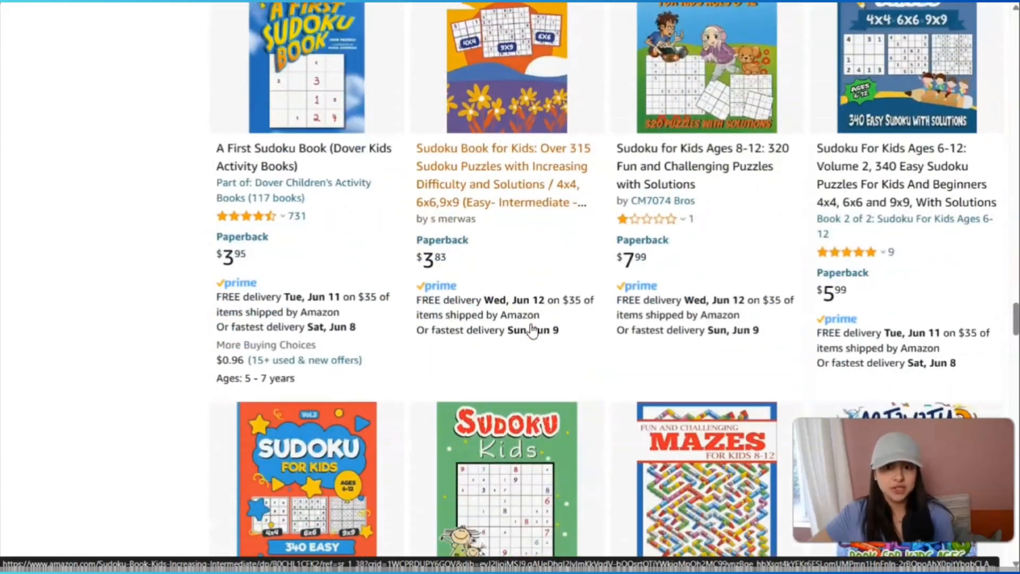
scroll(531, 329, "down", 3)
scroll(529, 329, "up", 4)
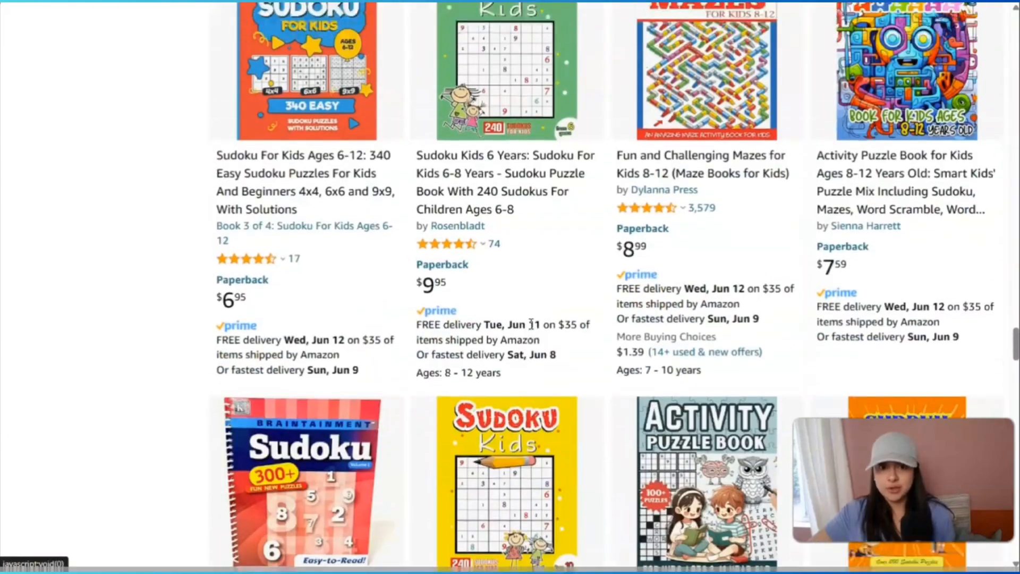
scroll(527, 330, "down", 11)
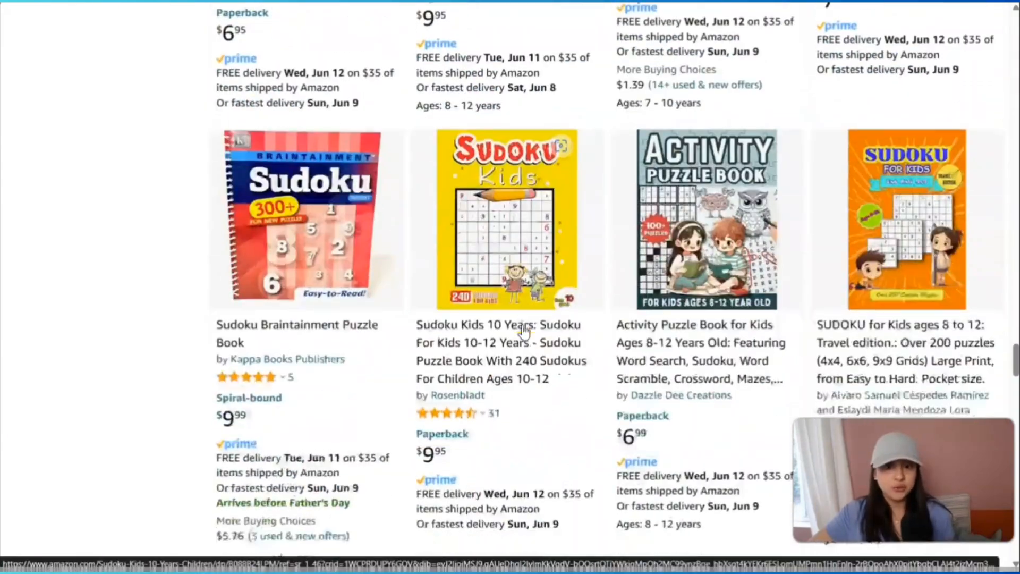
scroll(193, 43, "down", 2)
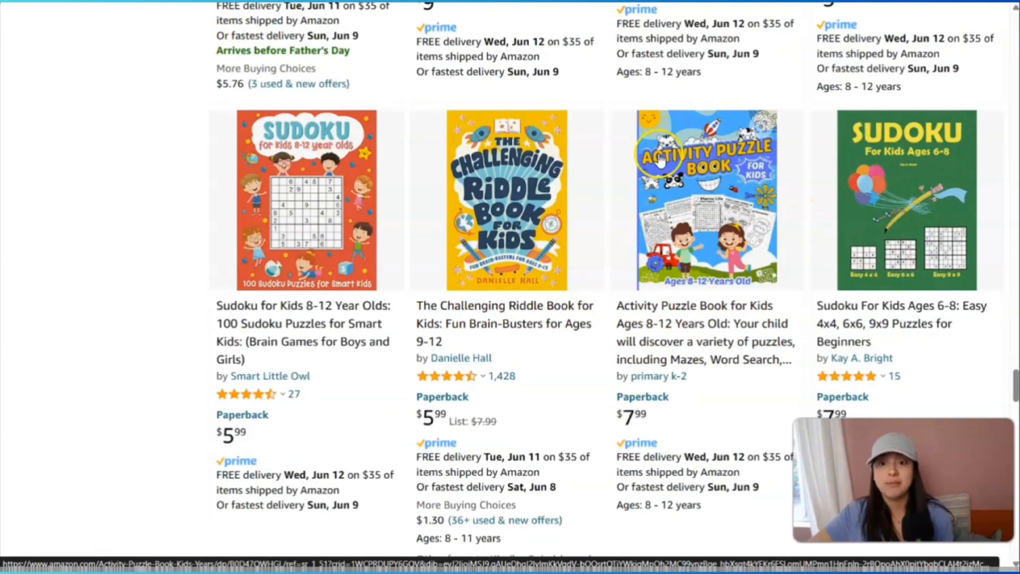
scroll(712, 184, "down", 2)
scroll(712, 185, "down", 6)
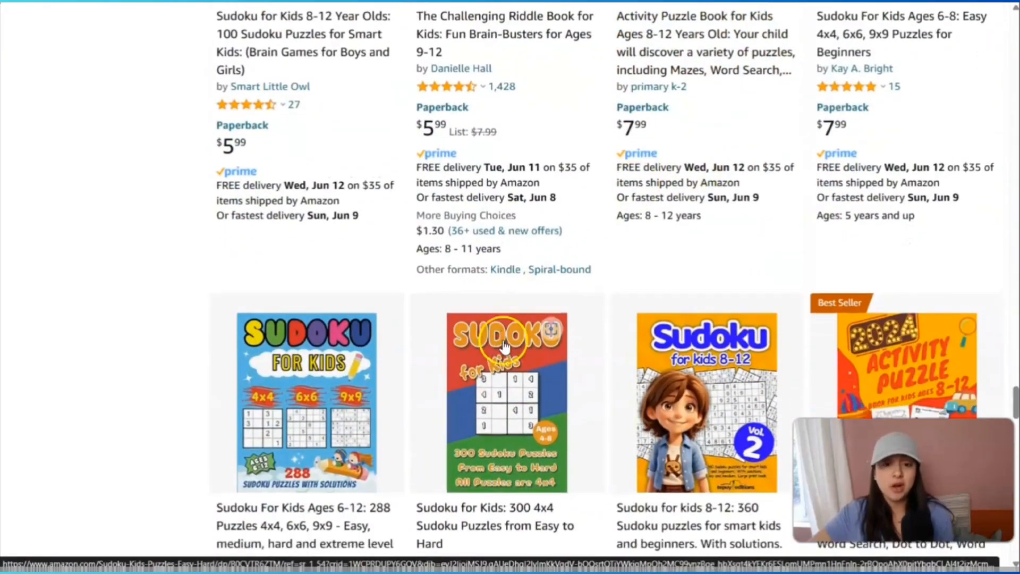
scroll(776, 189, "down", 4)
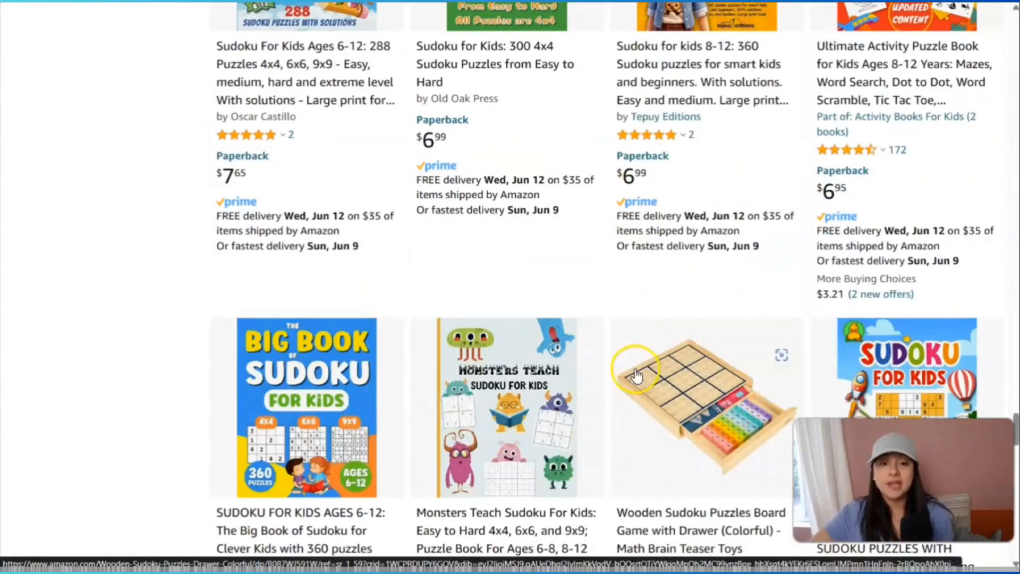
scroll(614, 353, "down", 5)
scroll(585, 363, "down", 1)
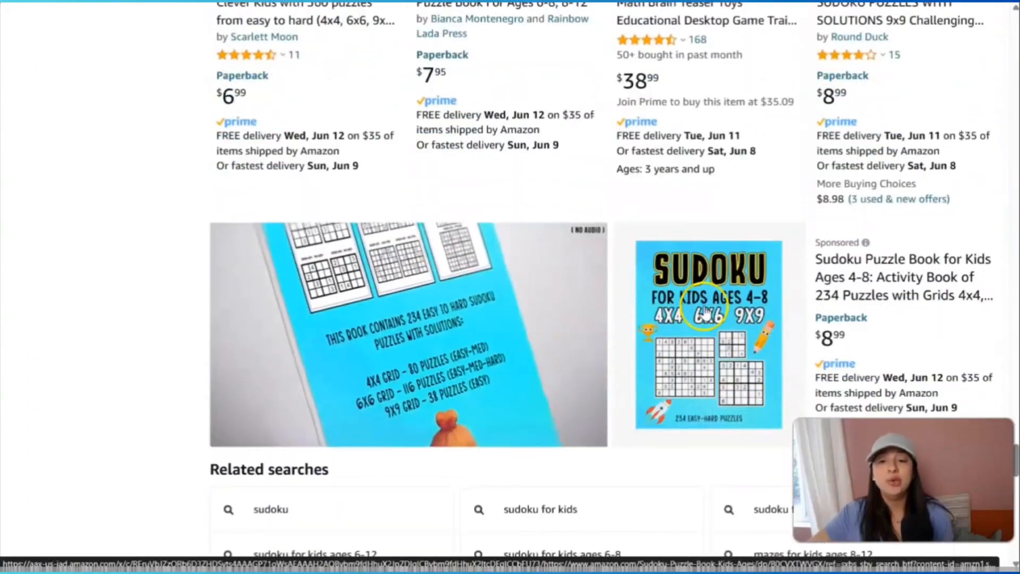
scroll(709, 367, "down", 2)
scroll(724, 332, "down", 3)
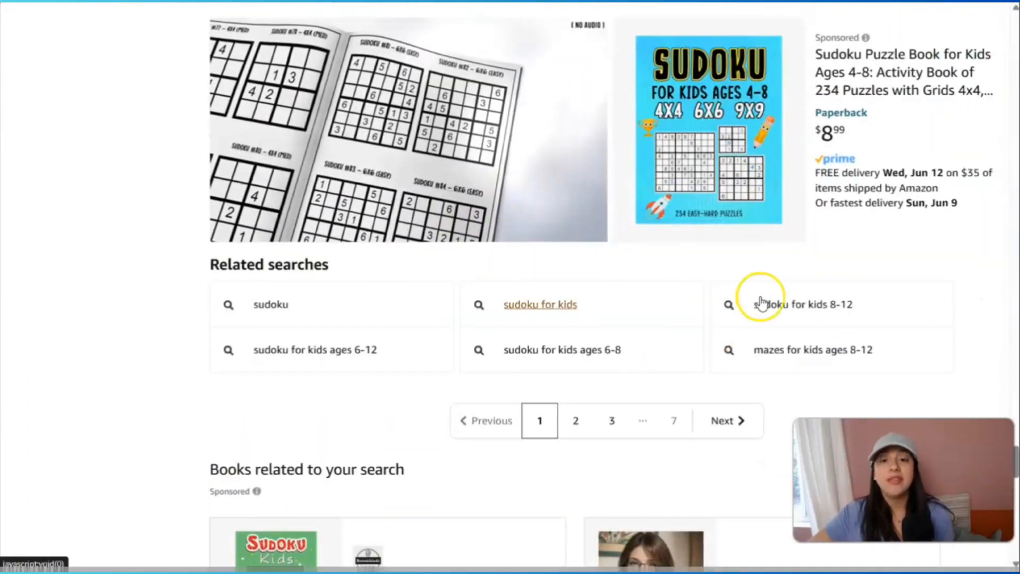
scroll(759, 301, "up", 14)
scroll(759, 304, "up", 1)
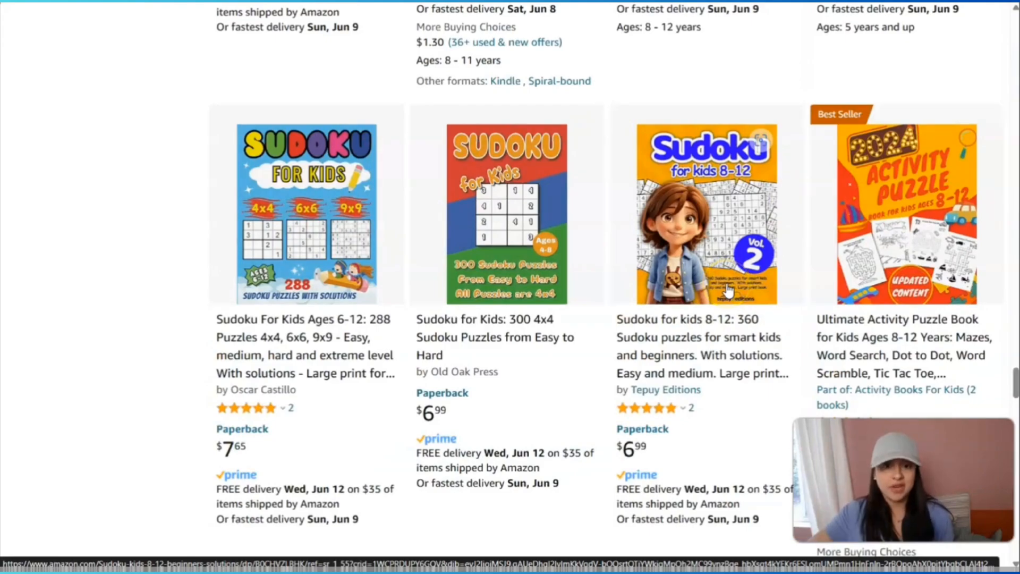
scroll(598, 327, "up", 5)
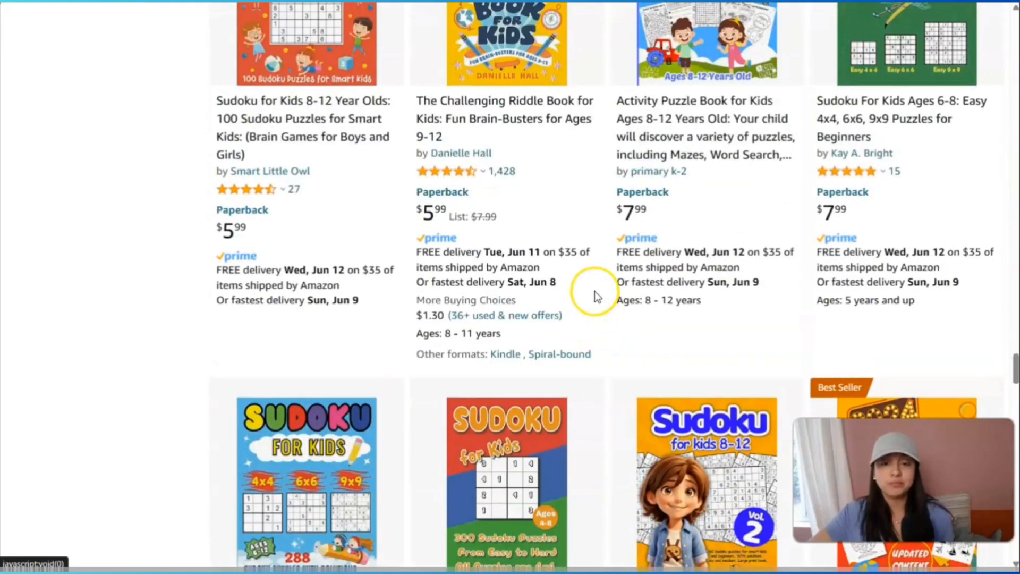
scroll(563, 299, "down", 13)
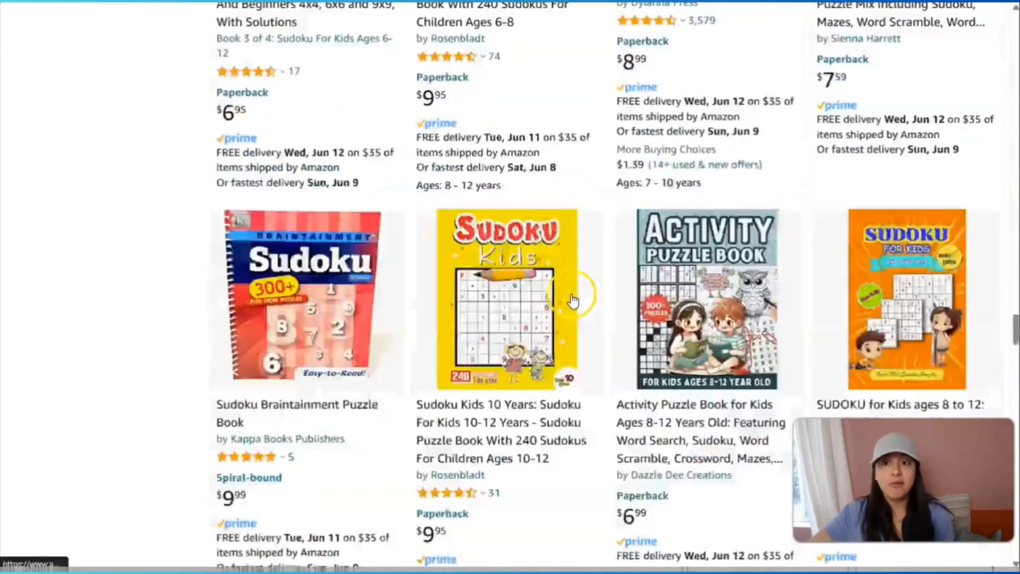
scroll(572, 300, "down", 20)
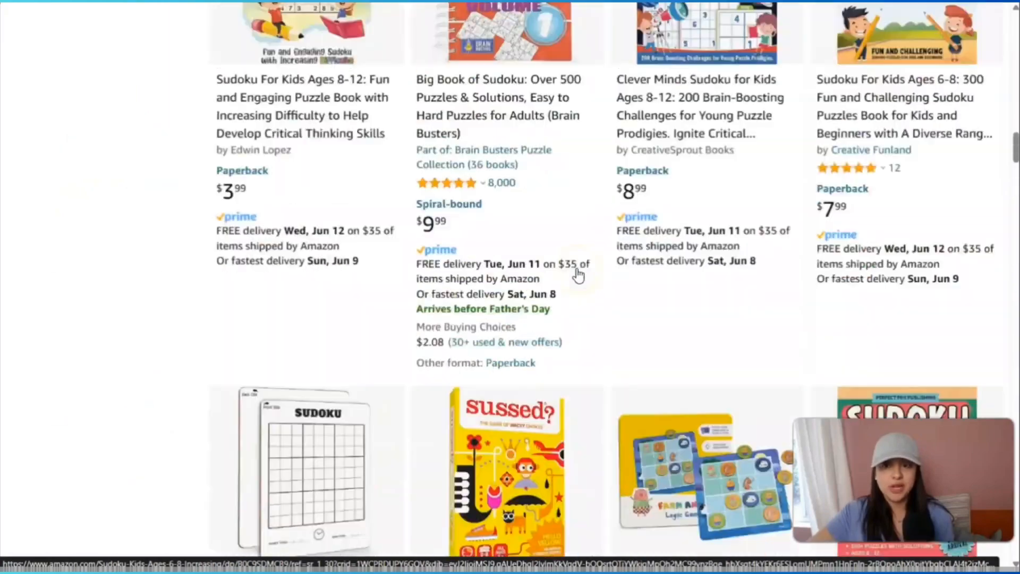
scroll(577, 274, "up", 20)
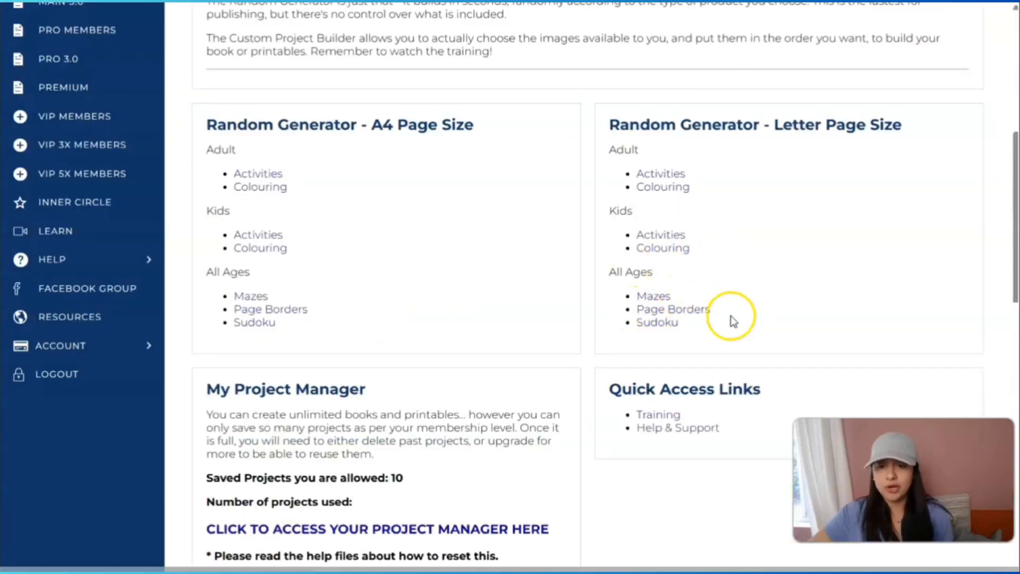
Step: Create a sudoku book with 3 total puzzle pages using the letter-size random generator for all ages
left_click(669, 328)
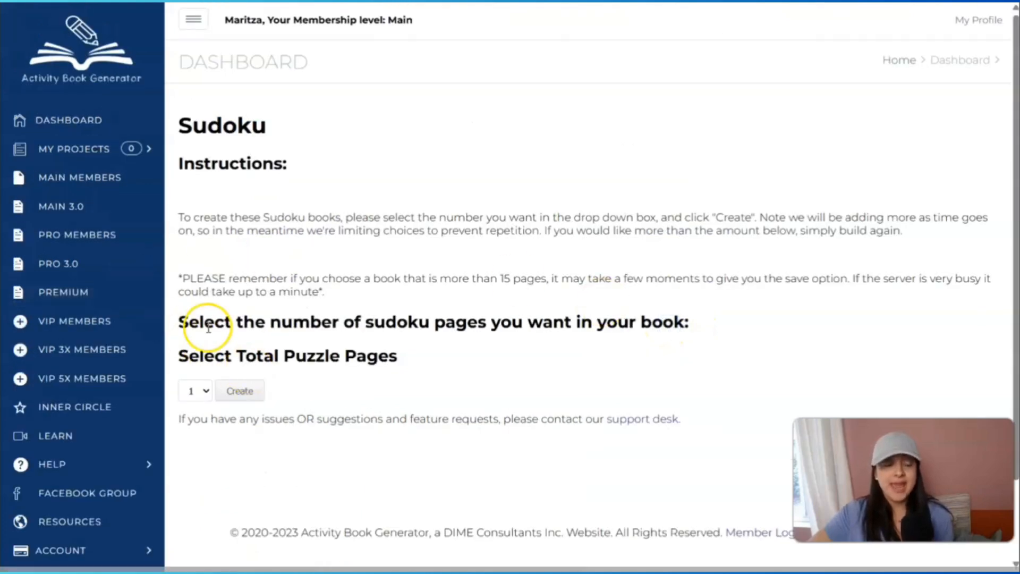
scroll(208, 329, "down", 3)
left_click(205, 298)
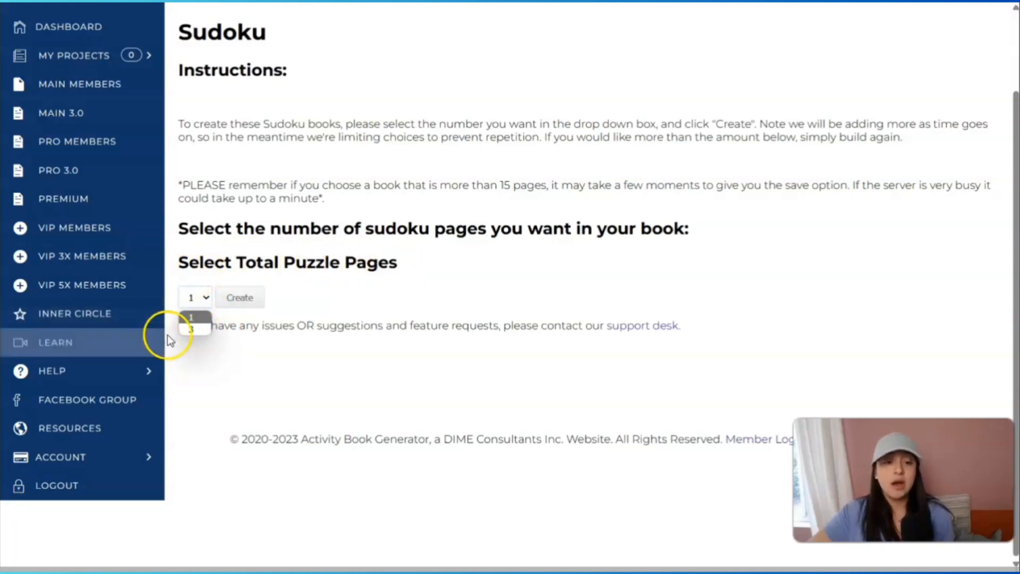
left_click(197, 330)
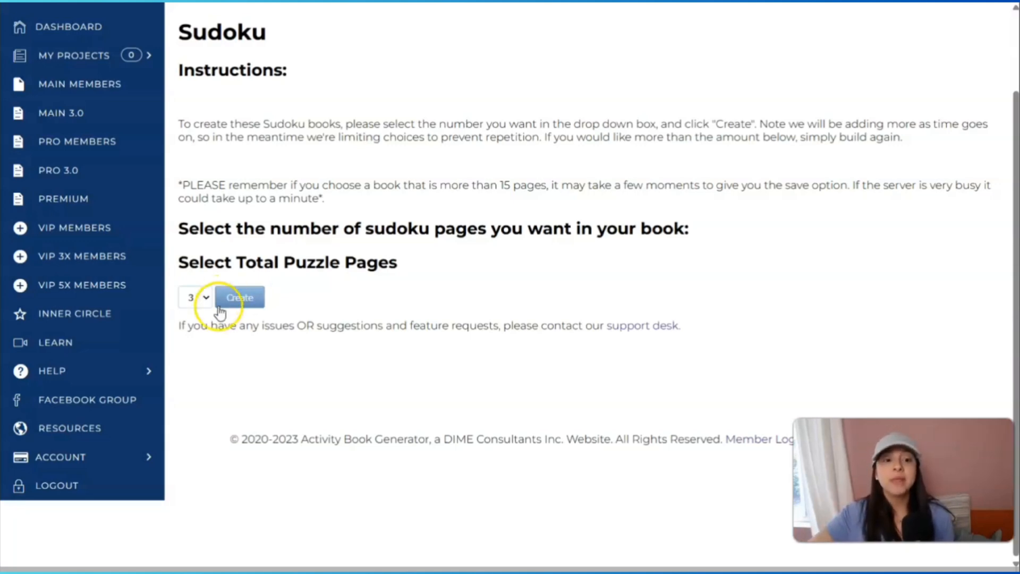
left_click(253, 305)
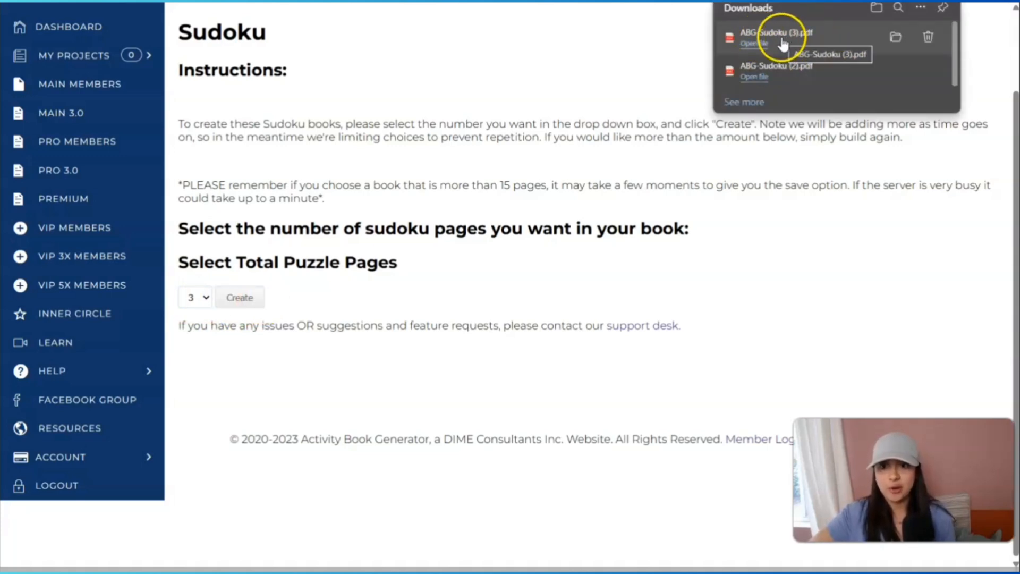
Step: Open the downloaded ABG-Sudoku (3).pdf and look through its sudoku puzzle pages and their solution pages
left_click(755, 43)
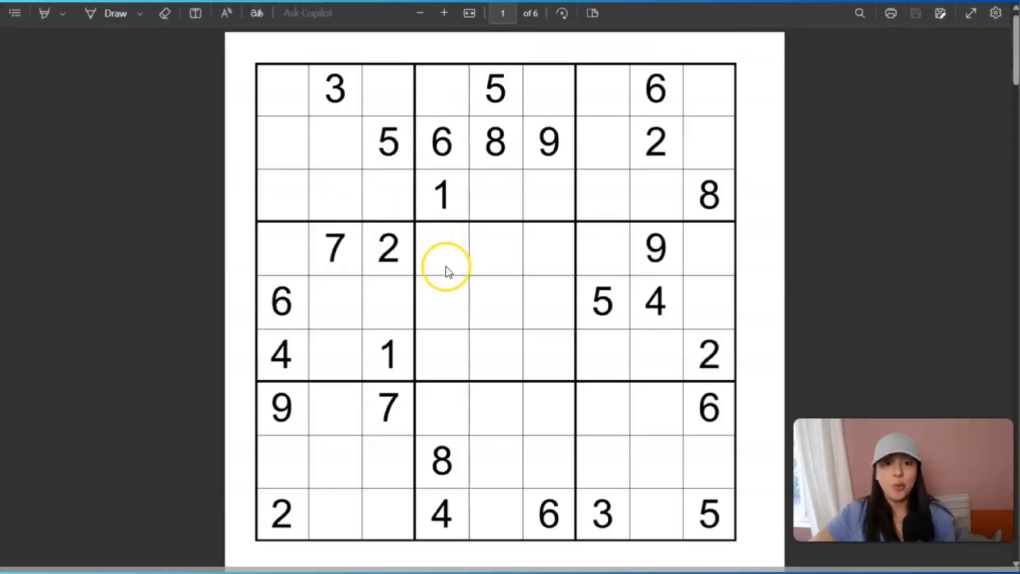
scroll(445, 266, "down", 20)
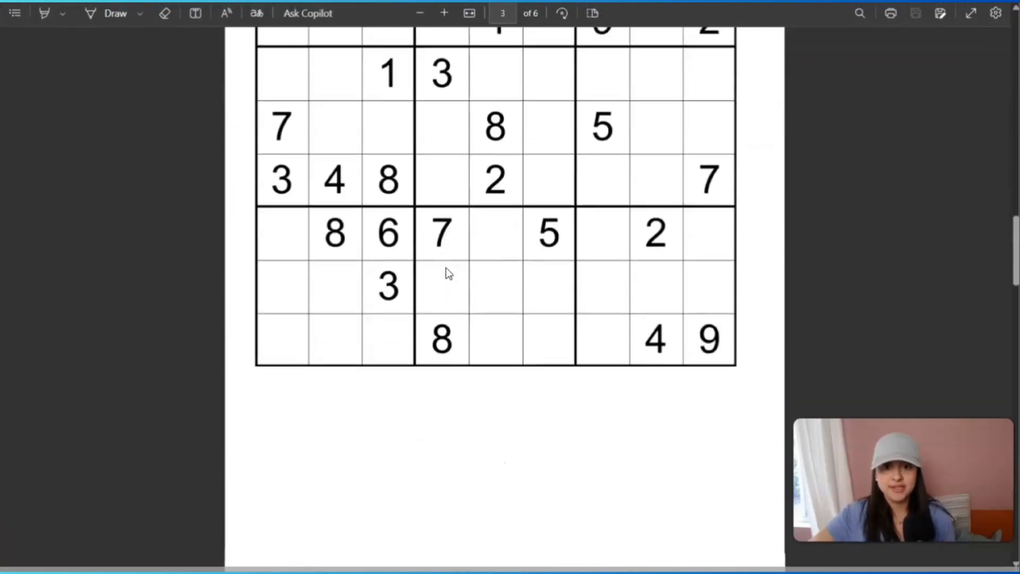
scroll(445, 268, "down", 20)
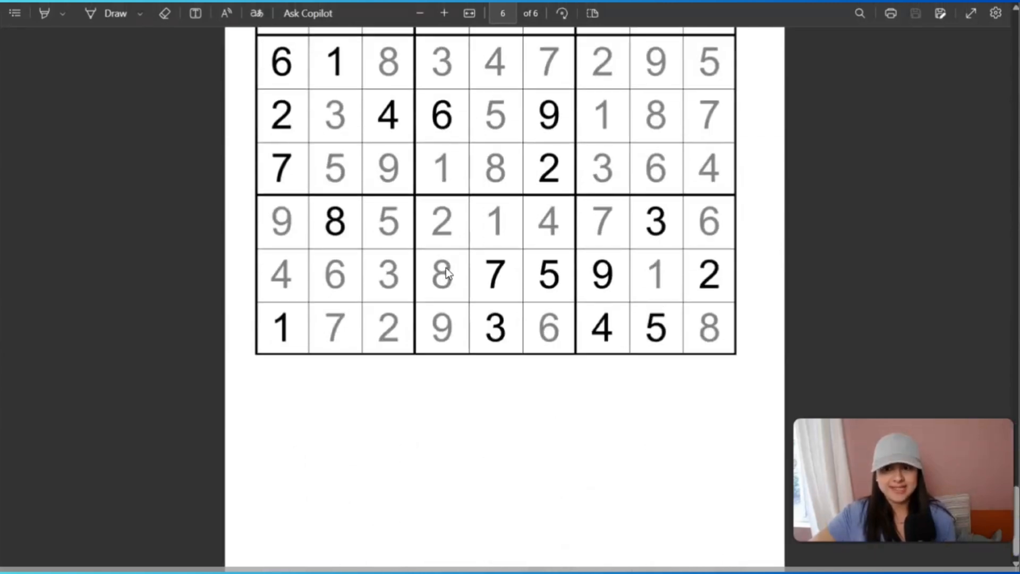
scroll(445, 267, "up", 20)
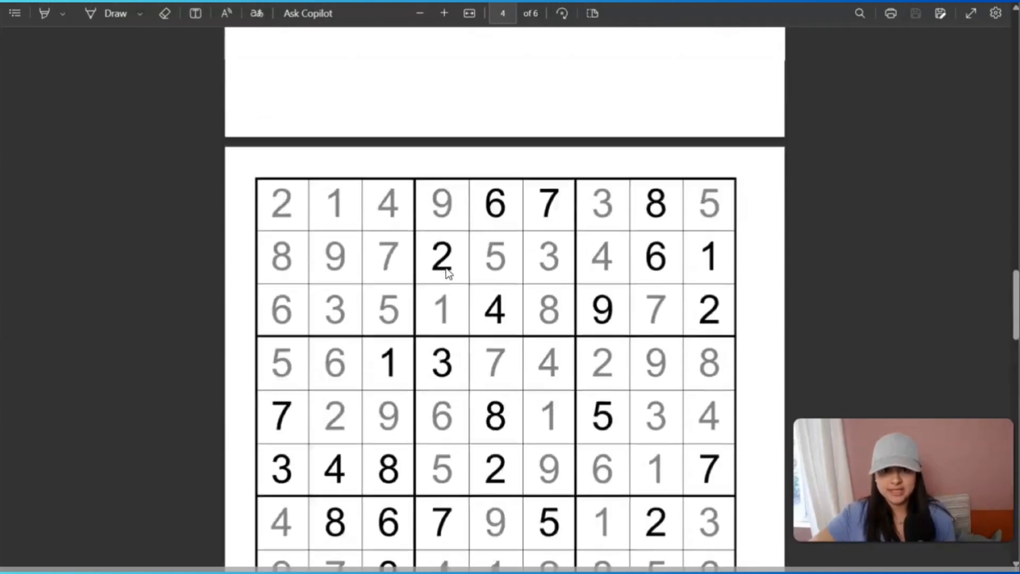
scroll(448, 272, "up", 20)
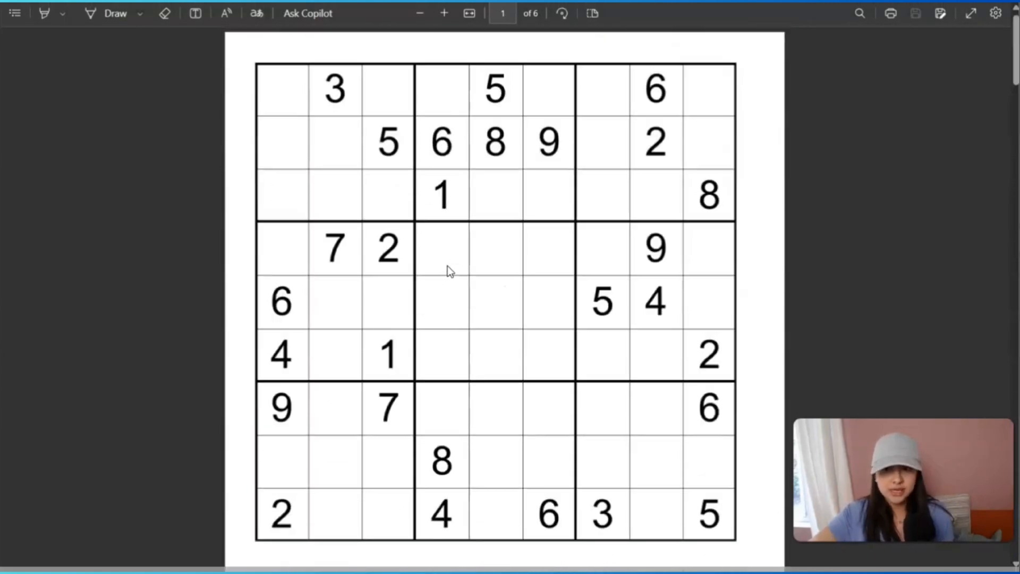
scroll(415, 219, "down", 10)
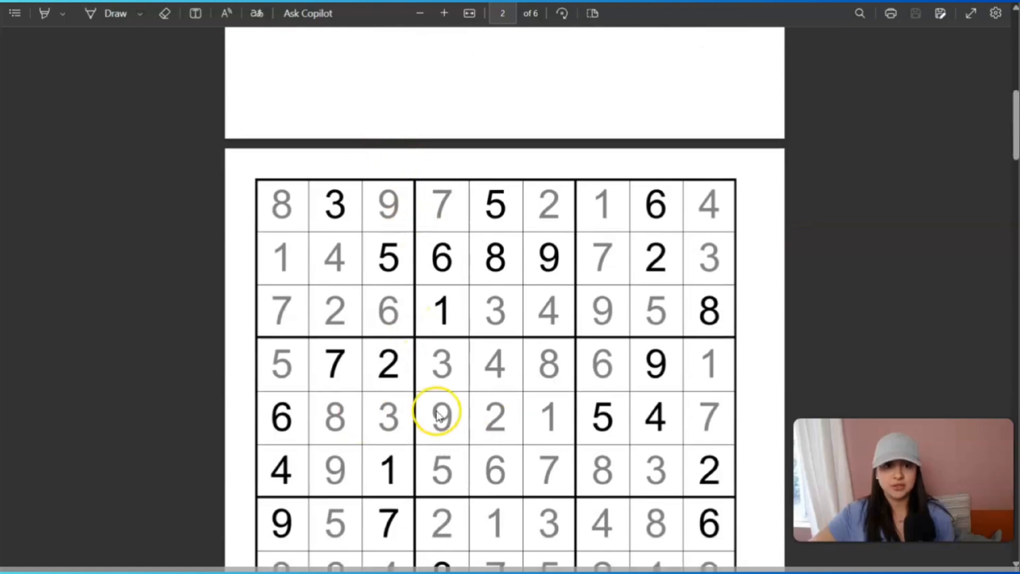
scroll(437, 416, "down", 20)
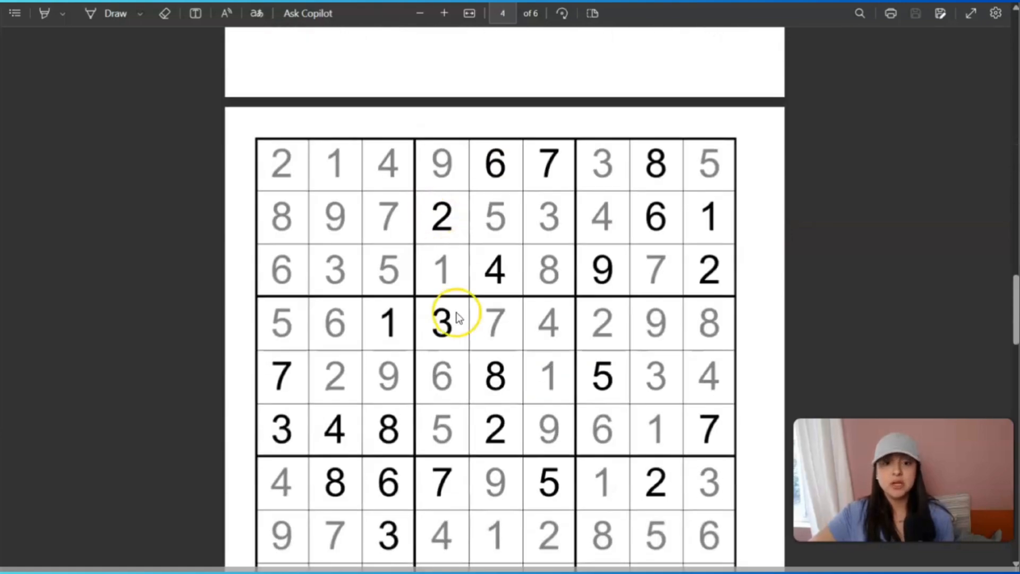
scroll(458, 316, "down", 20)
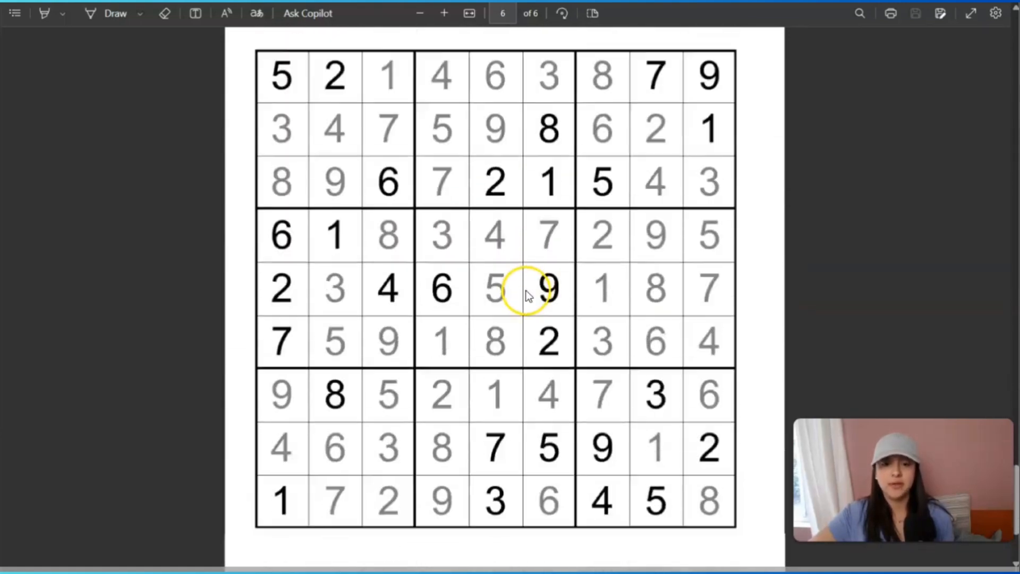
scroll(527, 295, "down", 3)
scroll(614, 300, "up", 20)
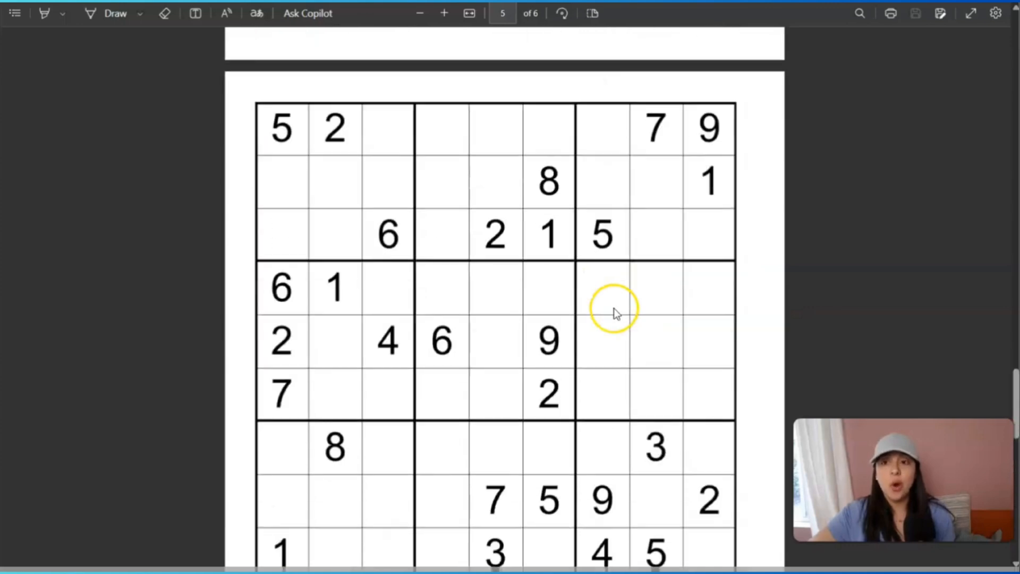
scroll(613, 307, "up", 5)
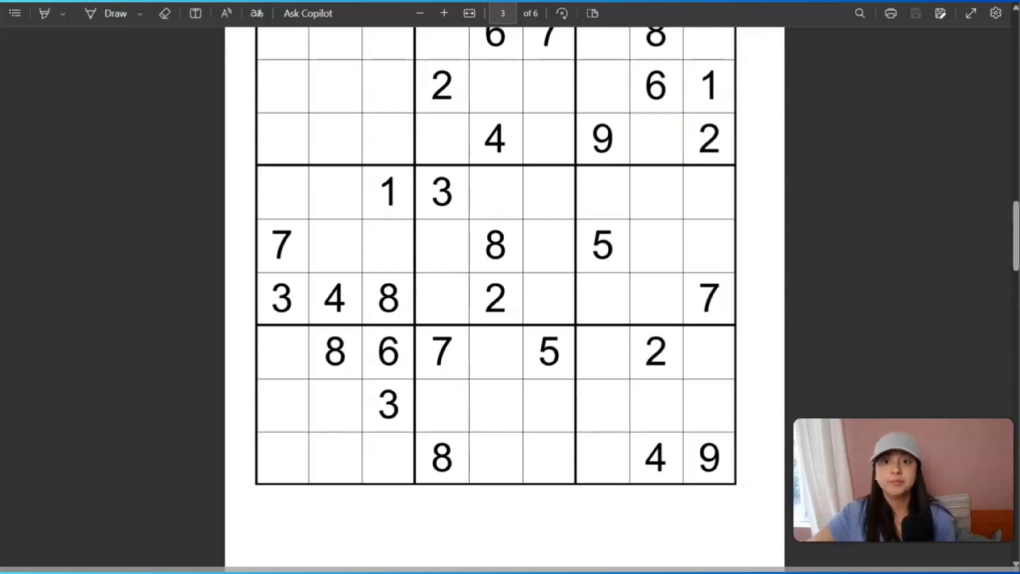
Step: Switch to Canva, upload ABG-Sudoku (3).pdf from the Downloads folder, and locate it among the recent designs
left_click(708, 26)
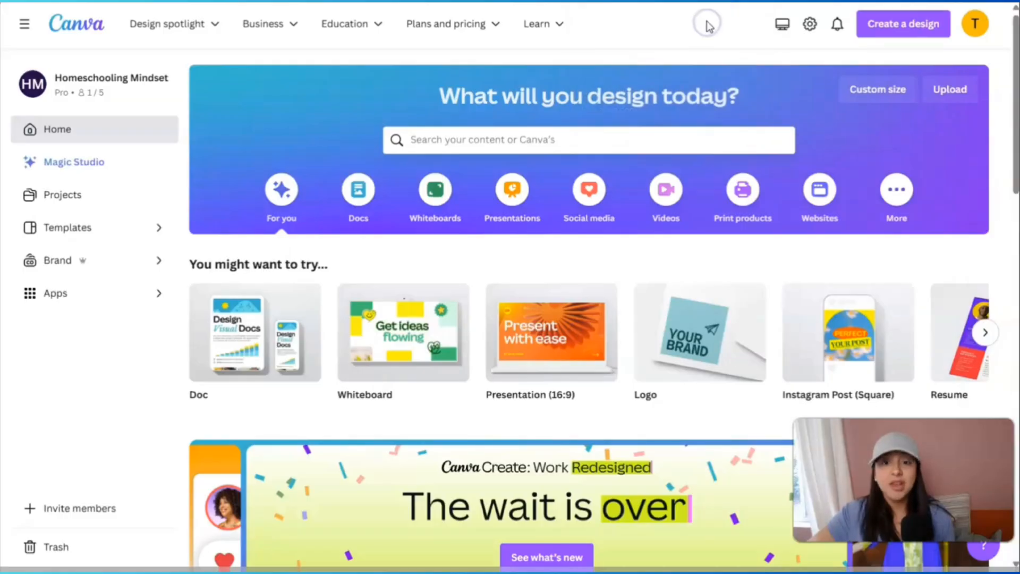
left_click(954, 90)
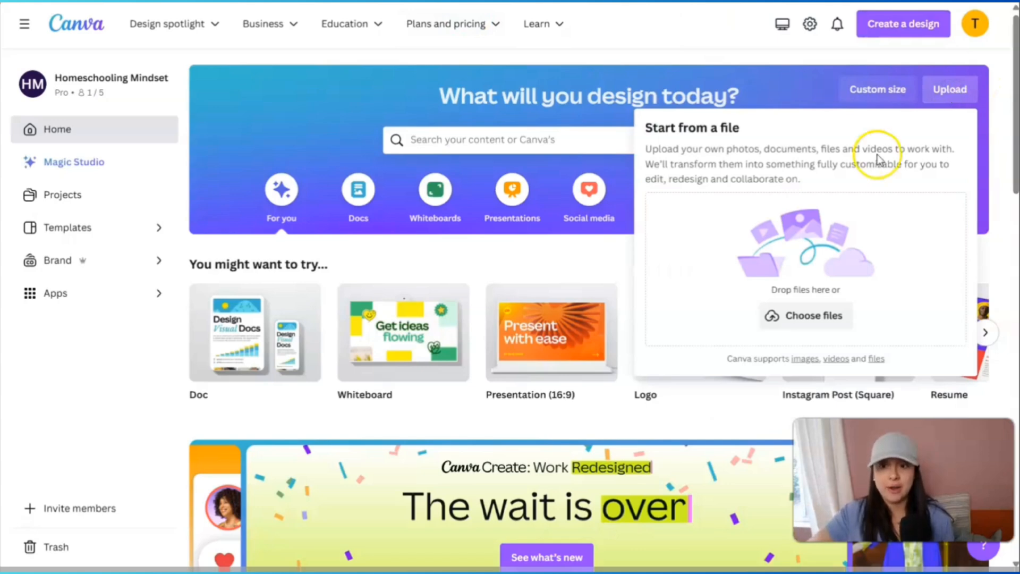
left_click(776, 315)
left_click(60, 83)
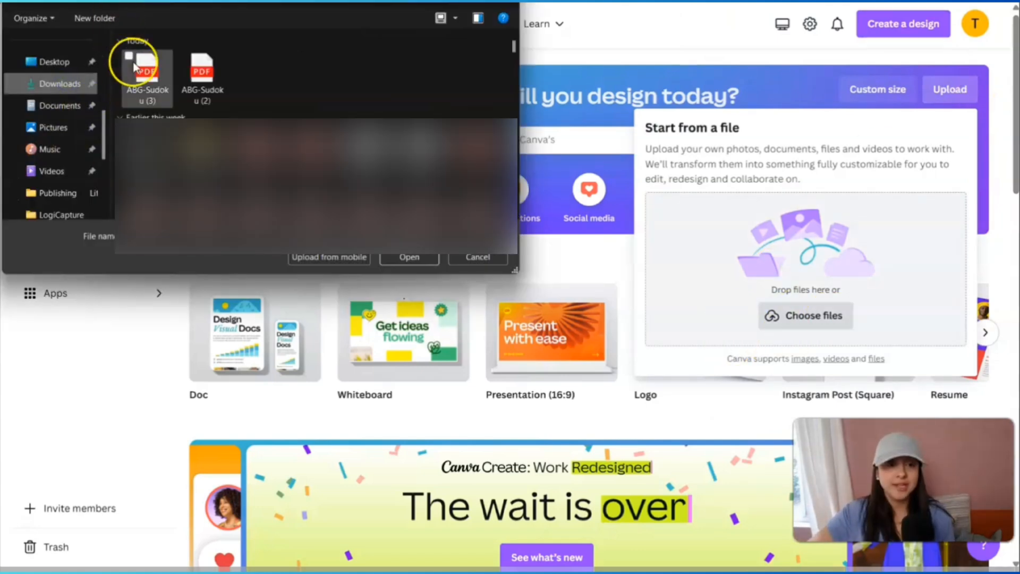
double_click(156, 81)
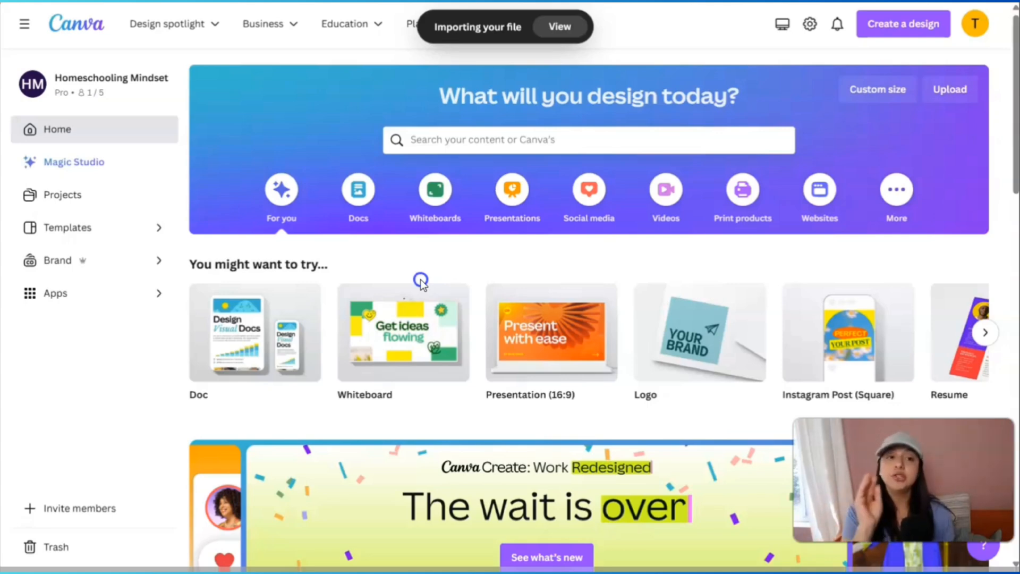
scroll(417, 281, "down", 5)
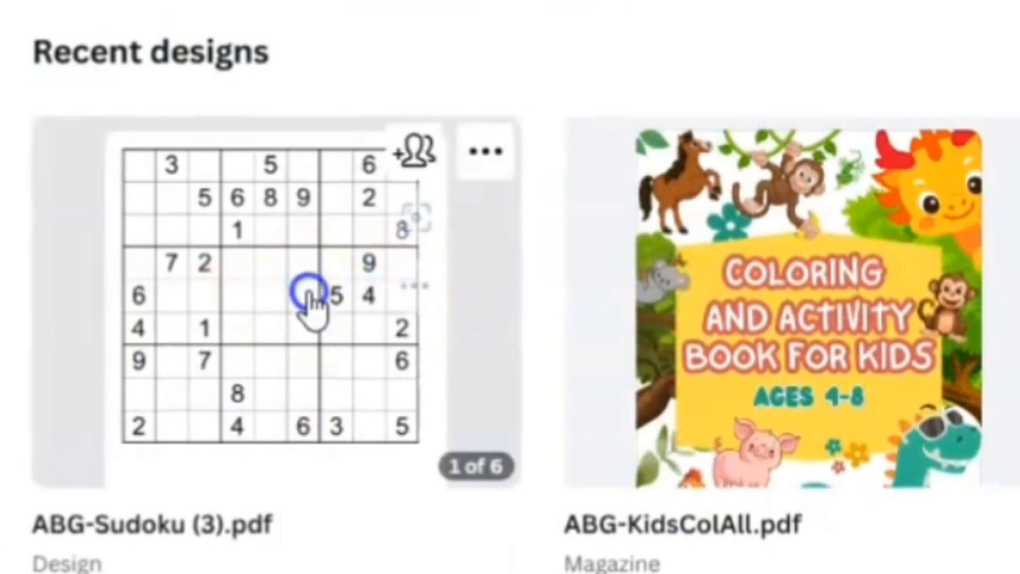
Step: Open the ABG-Sudoku (3).pdf design, shrink the page 1 puzzle grid and centre it horizontally in the upper part of the page
left_click(258, 342)
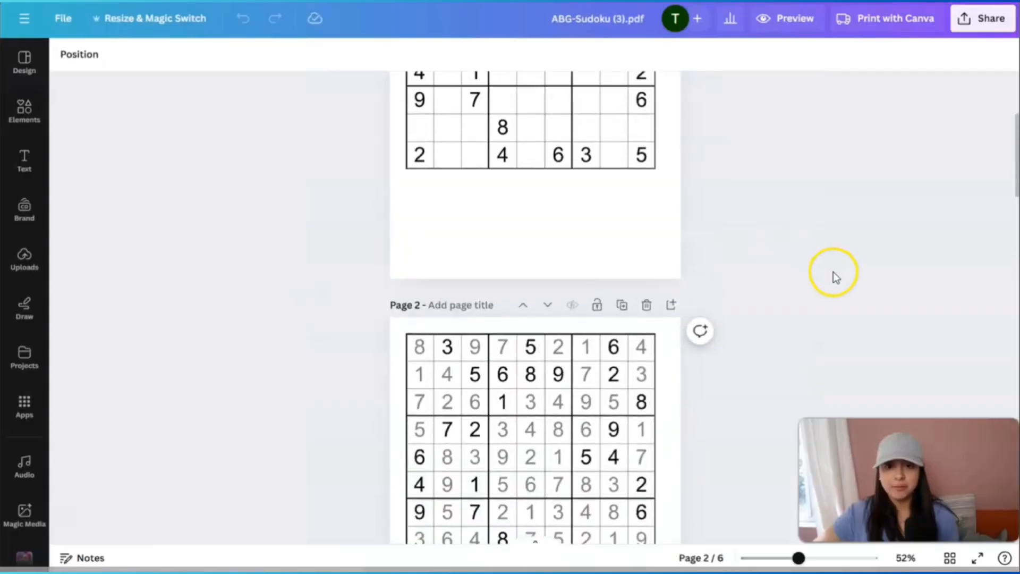
scroll(832, 276, "up", 4)
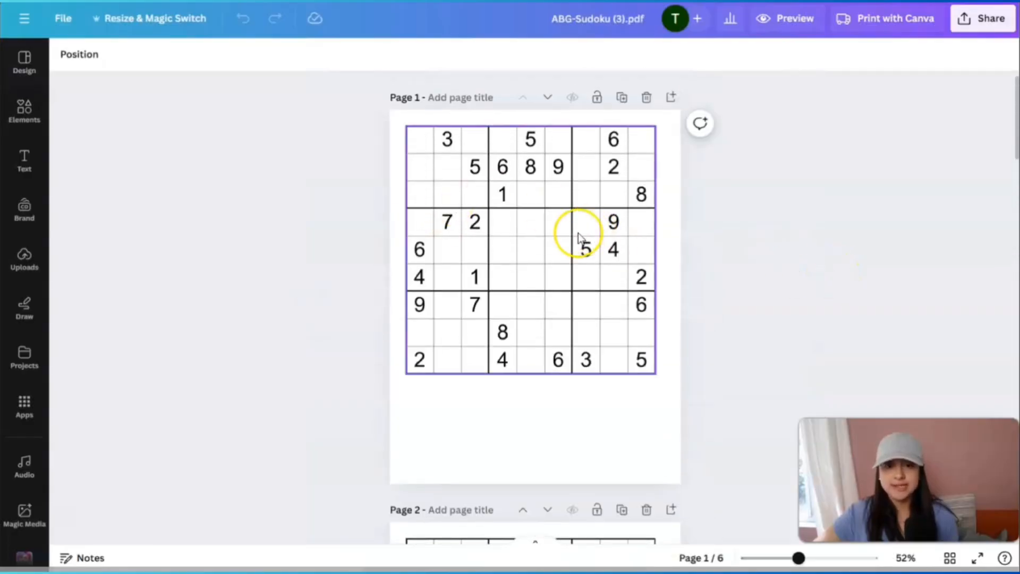
left_click(563, 247)
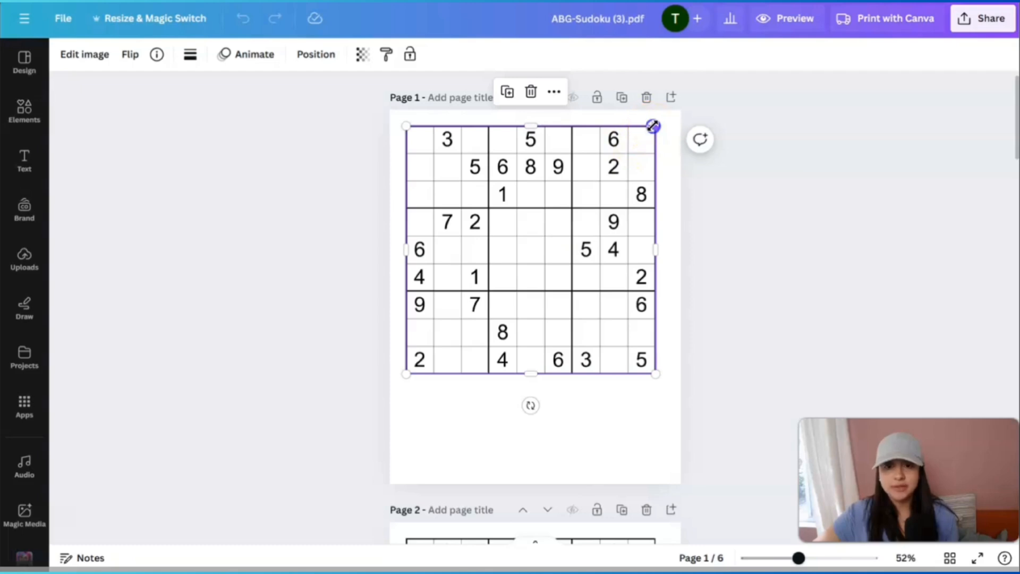
left_click_drag(653, 126, 573, 207)
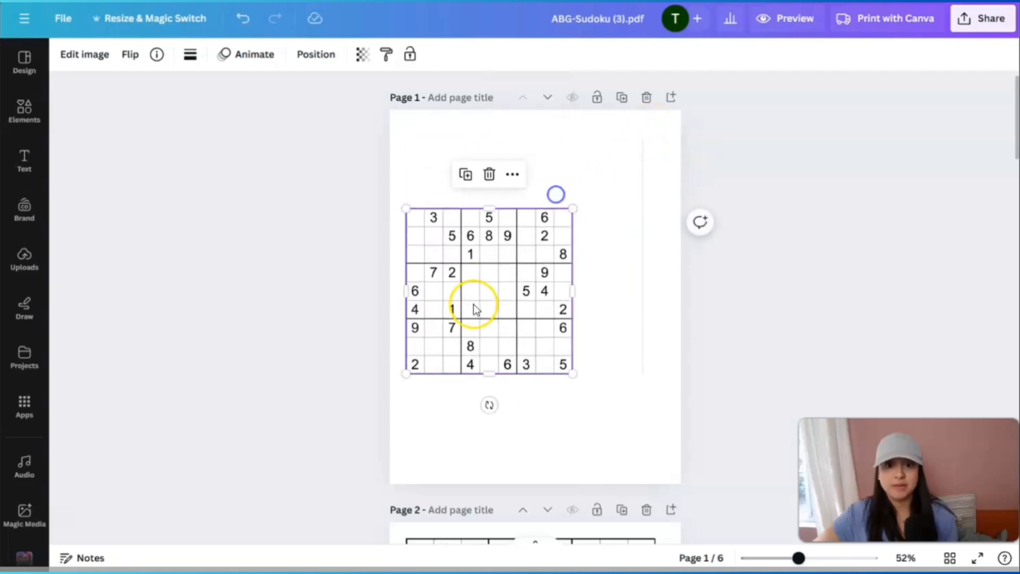
left_click_drag(474, 300, 566, 233)
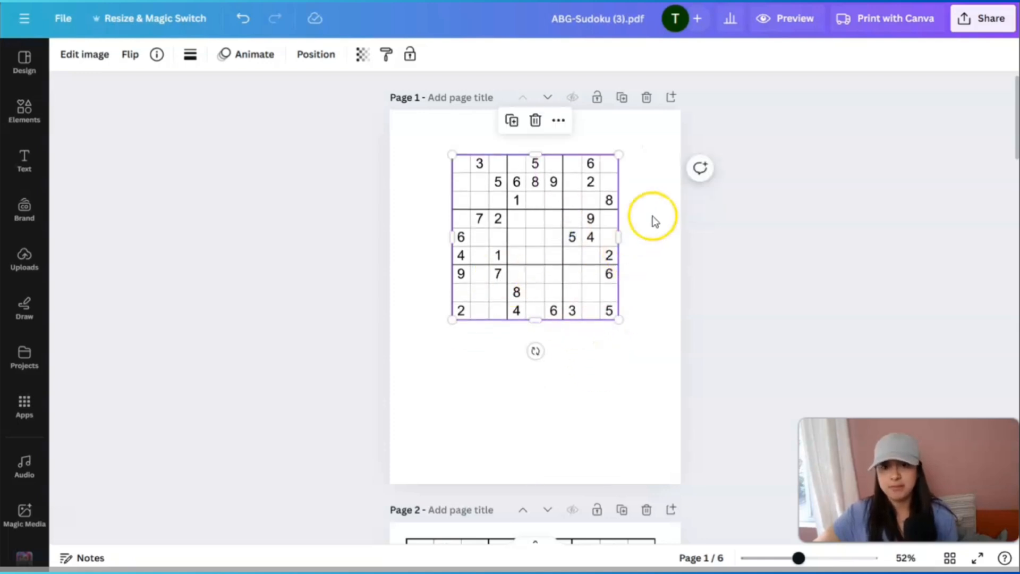
Step: Reorder the pages so the three unsolved puzzles are pages 1 to 3, ahead of the solution pages
left_click(950, 557)
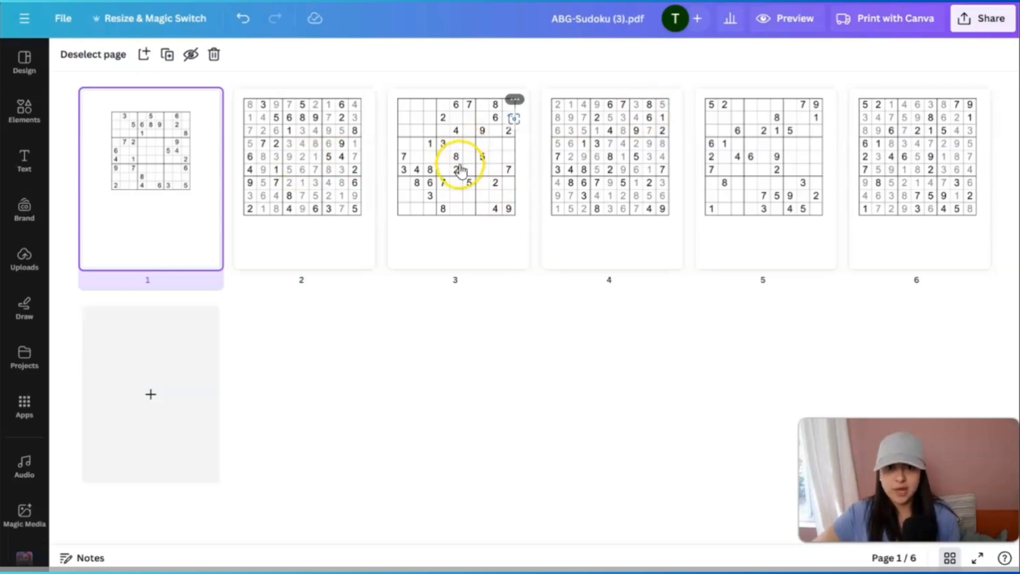
left_click_drag(462, 154, 228, 173)
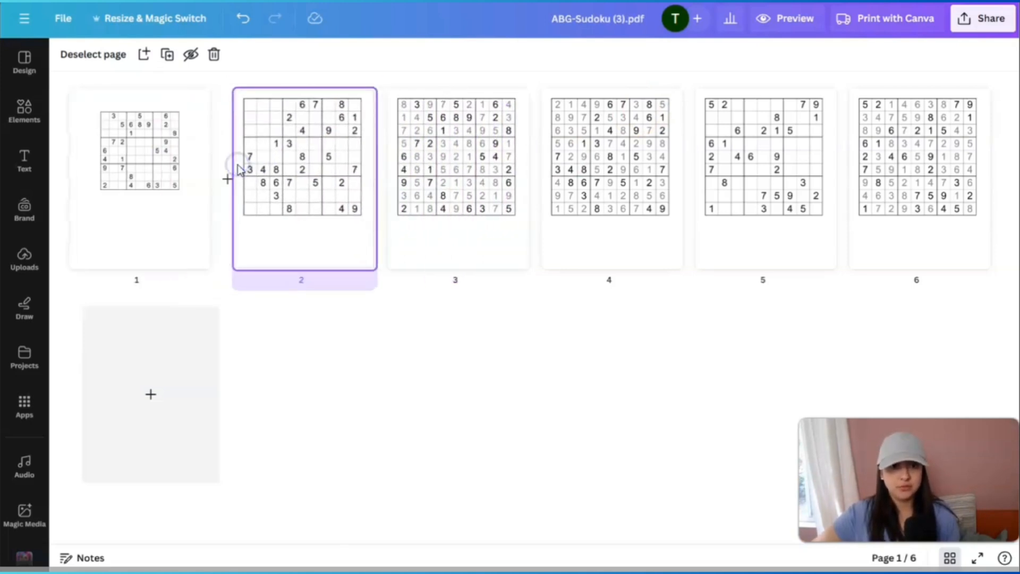
left_click_drag(760, 183, 394, 166)
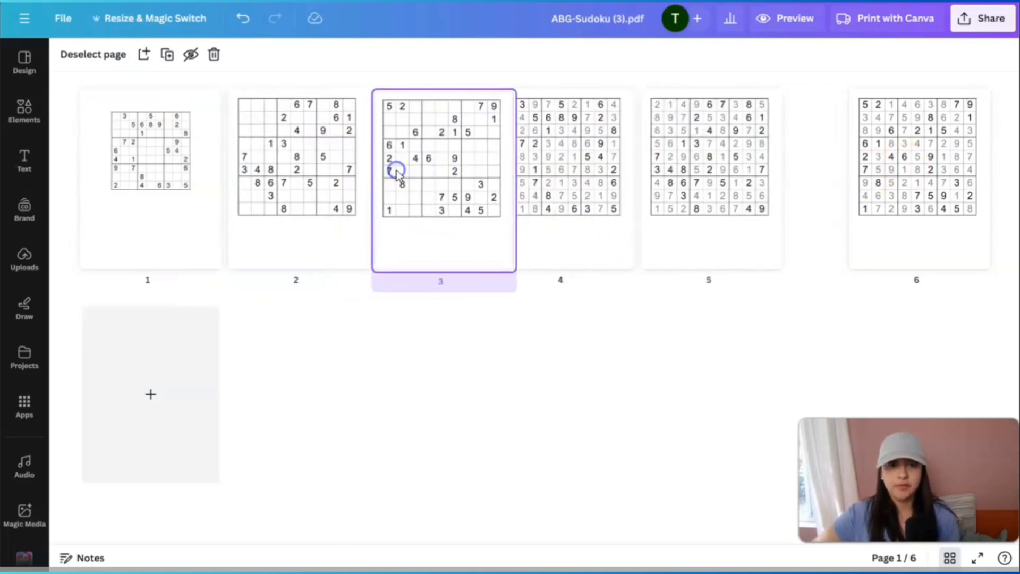
Step: Shrink the page 2 puzzle grid to roughly the page 1 size and centre it horizontally on its page
double_click(312, 165)
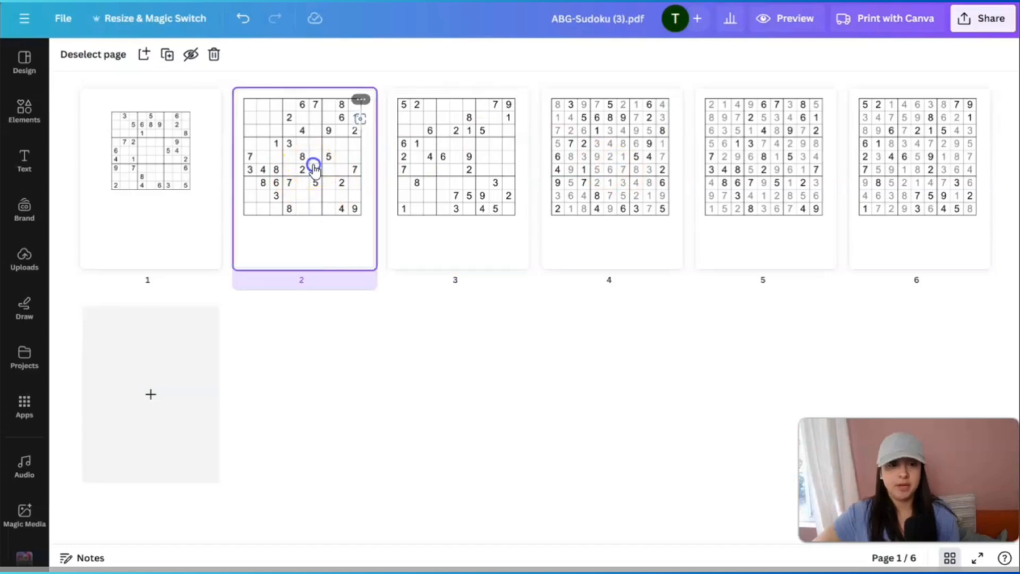
left_click(636, 232)
left_click_drag(655, 137, 598, 191)
left_click_drag(559, 247, 562, 250)
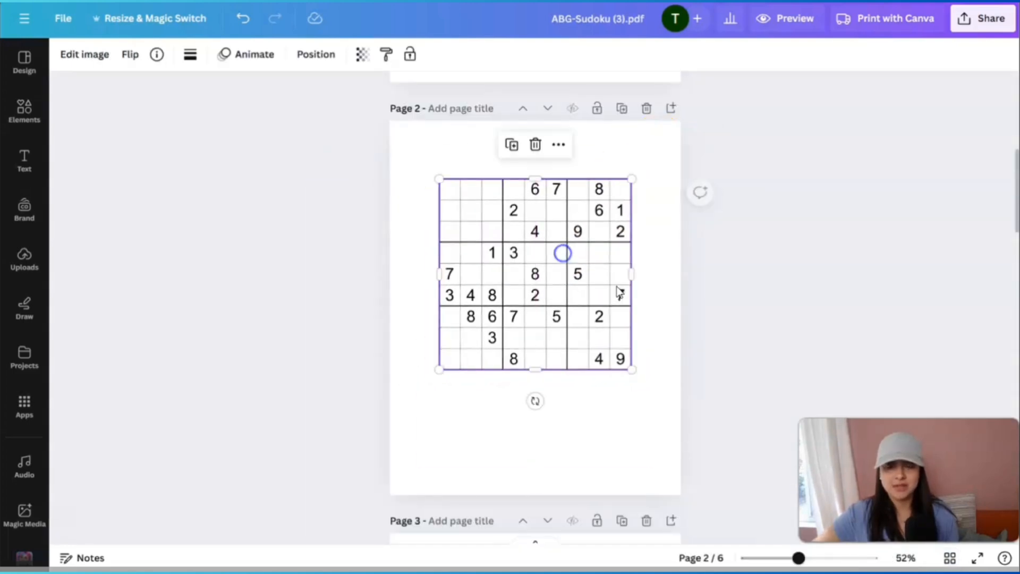
scroll(701, 319, "up", 6)
scroll(701, 319, "up", 2)
scroll(701, 314, "down", 6)
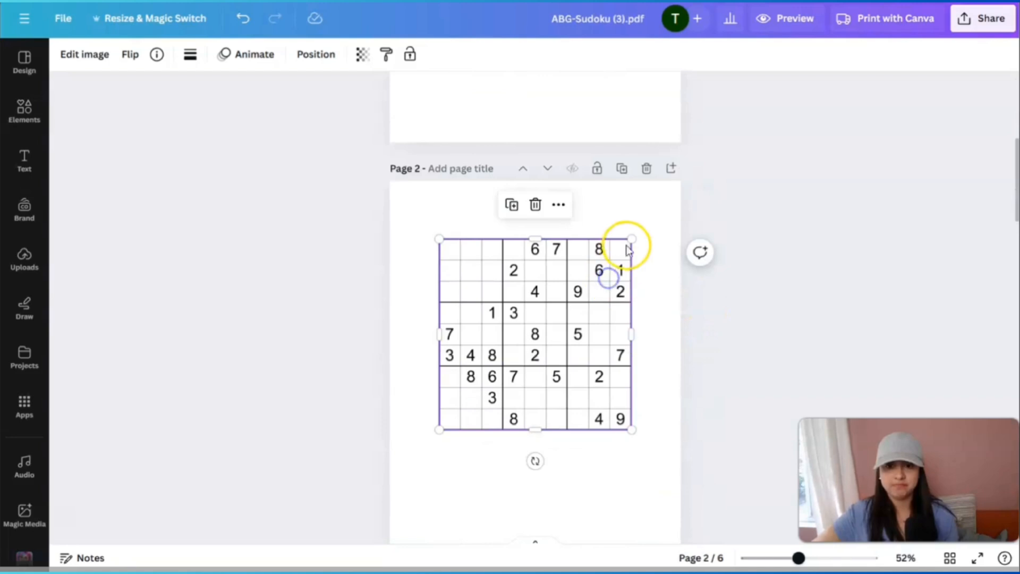
left_click_drag(629, 250, 625, 244)
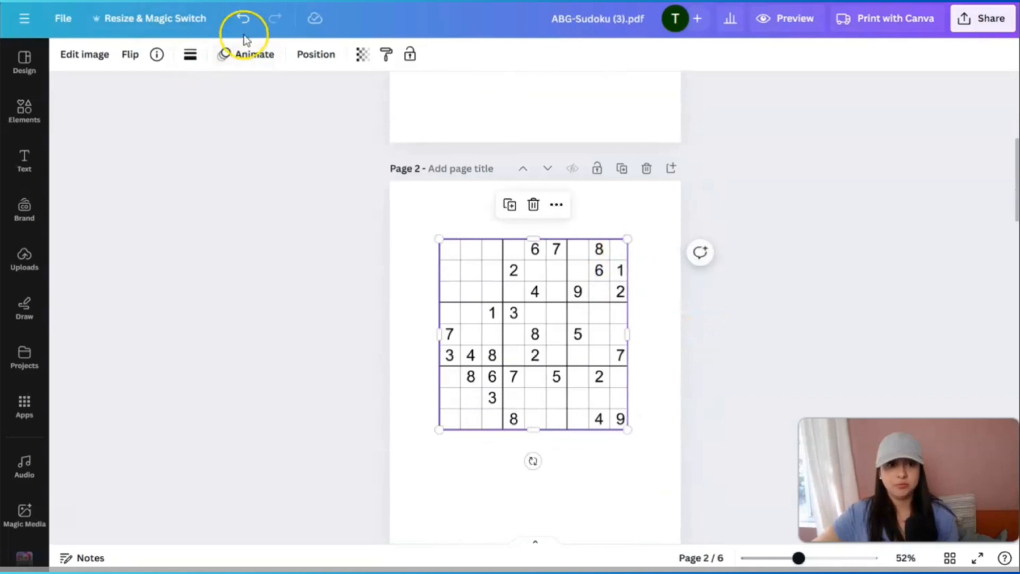
left_click(243, 19)
left_click_drag(629, 239, 619, 249)
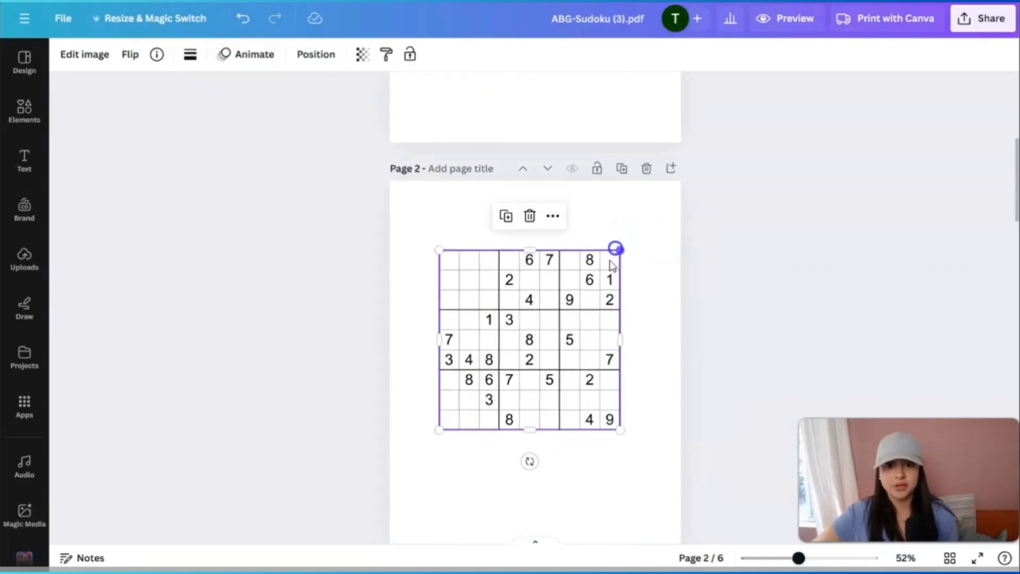
left_click_drag(572, 300, 578, 298)
Step: Shrink the page 3 puzzle grid to about two thirds of its width and centre it horizontally on the page
scroll(670, 282, "down", 5)
scroll(670, 282, "down", 4)
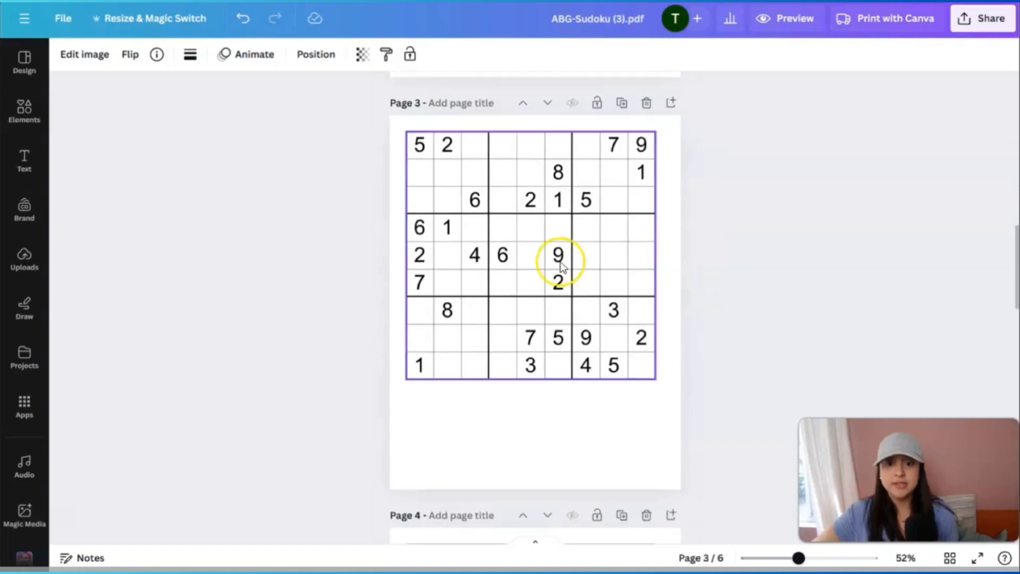
left_click(532, 255)
left_click_drag(575, 201, 575, 203)
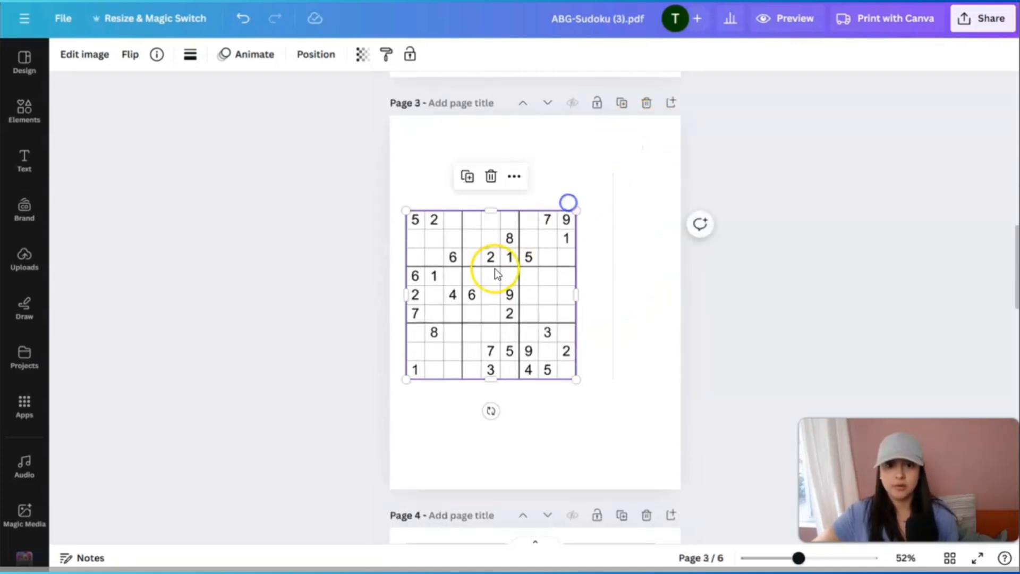
left_click_drag(495, 269, 539, 245)
left_click(658, 154)
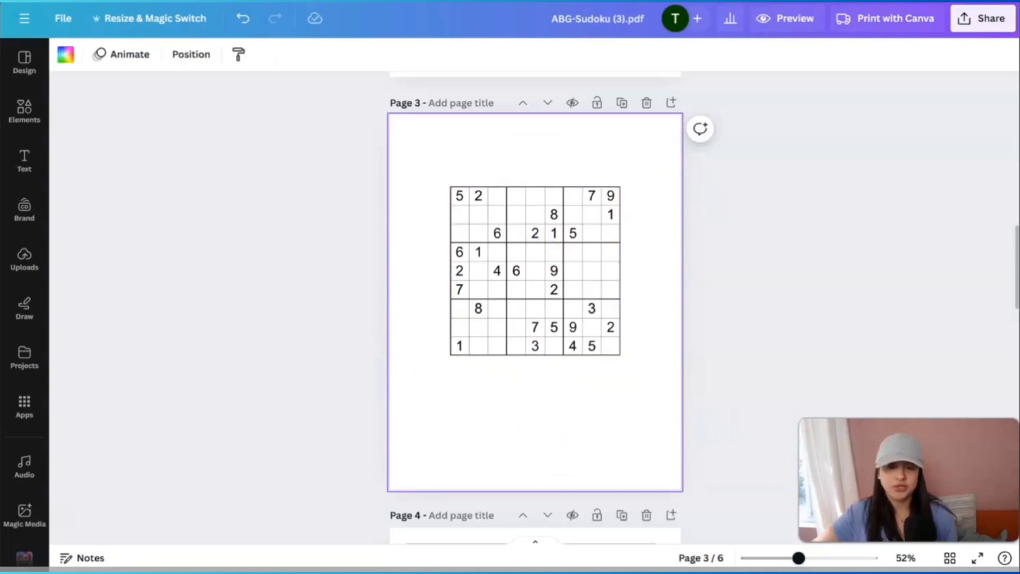
Step: Shrink the solution grid on page 4 to about a third of the page width and place it in the page's upper-left corner
left_click(949, 558)
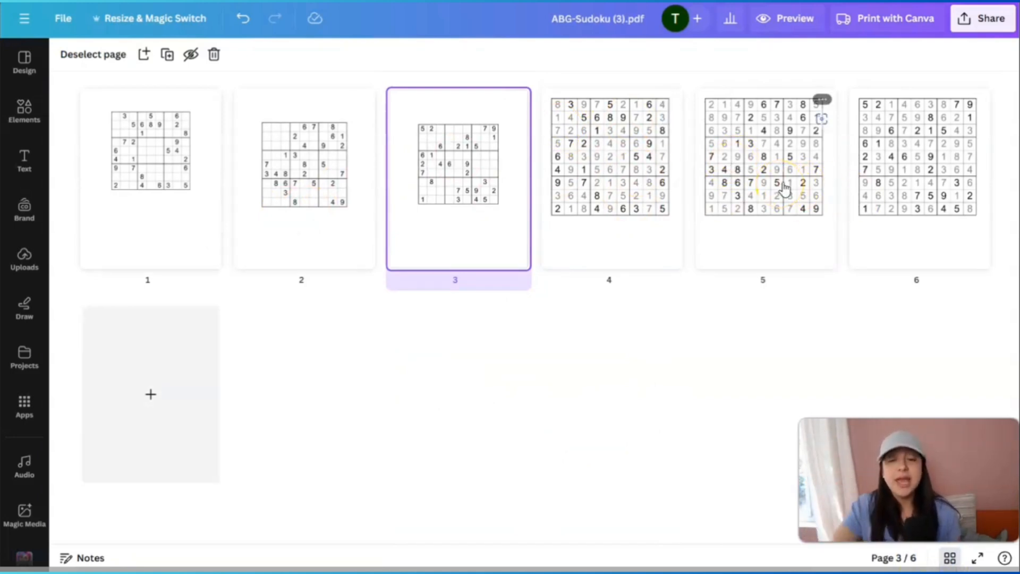
double_click(607, 173)
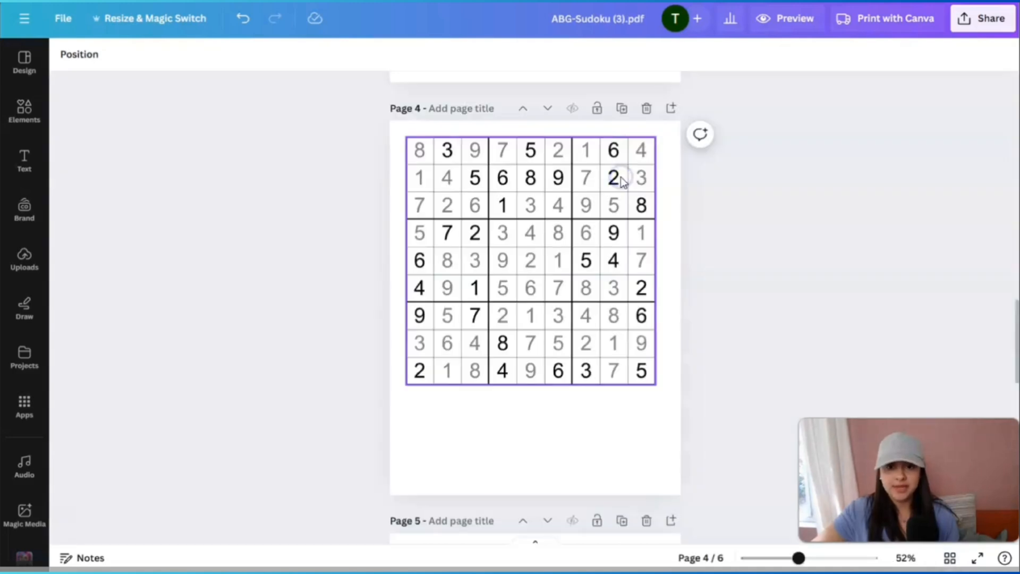
left_click(527, 245)
left_click_drag(653, 382, 498, 226)
mouse_move(464, 177)
left_mouse_down()
mouse_move(466, 200)
mouse_move(474, 192)
left_mouse_up()
Step: Move the page 5 solution grid onto page 4, shrink it to match the first solution and place it beside that one
scroll(585, 387, "down", 3)
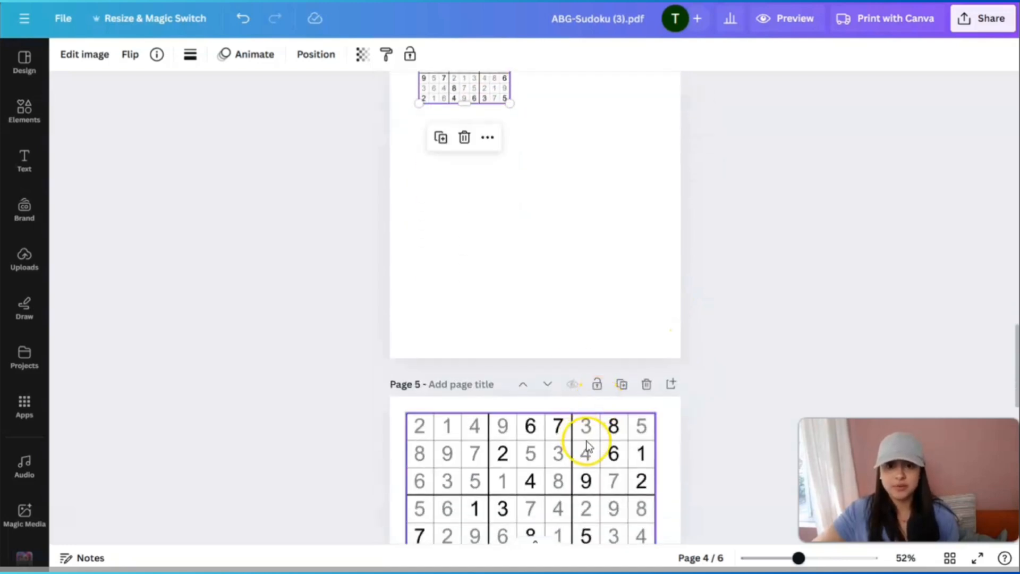
left_click_drag(585, 428, 611, 162)
scroll(619, 316, "up", 2)
left_click_drag(619, 316, 582, 213)
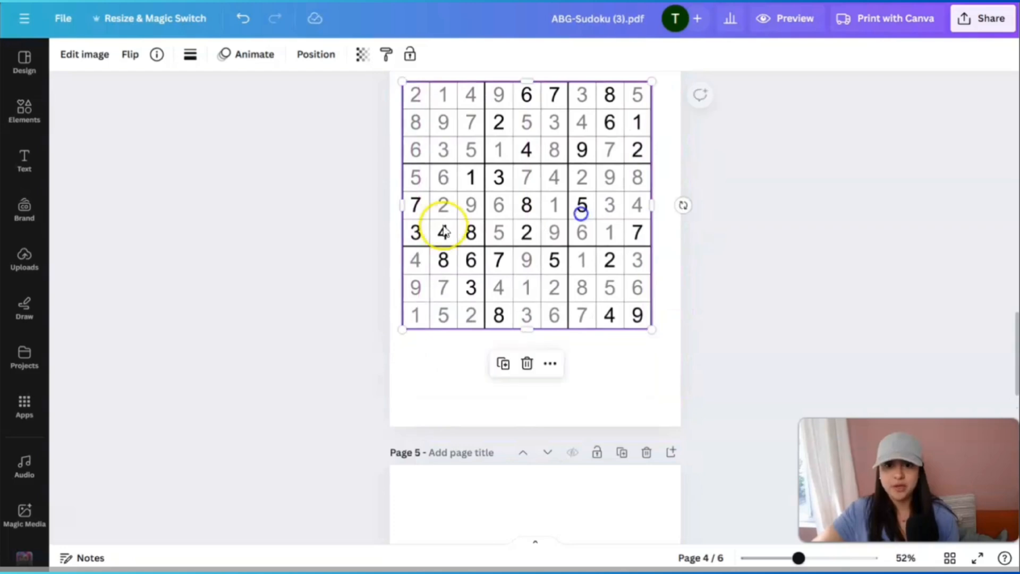
left_click_drag(402, 81, 546, 212)
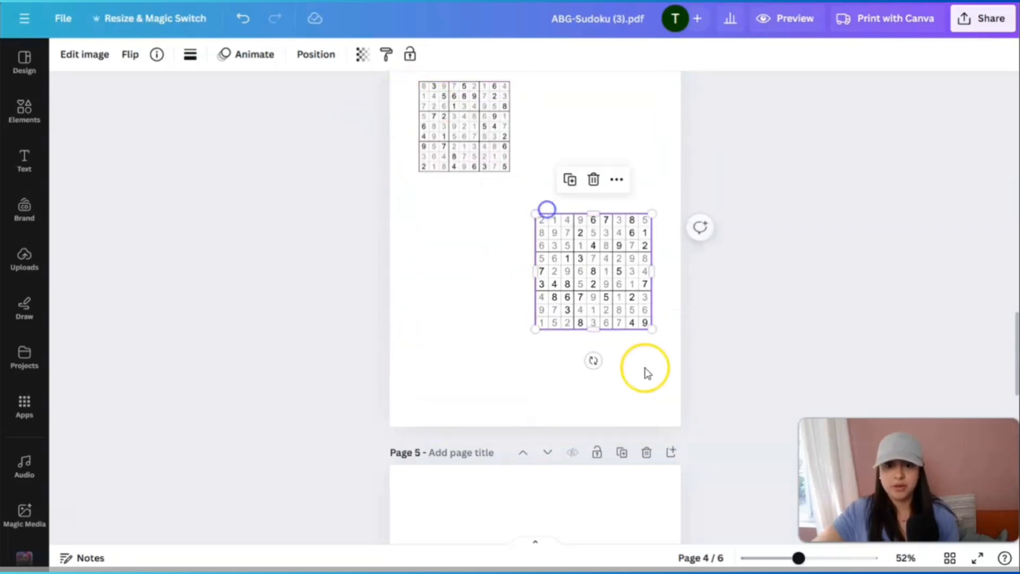
left_click_drag(599, 302, 589, 165)
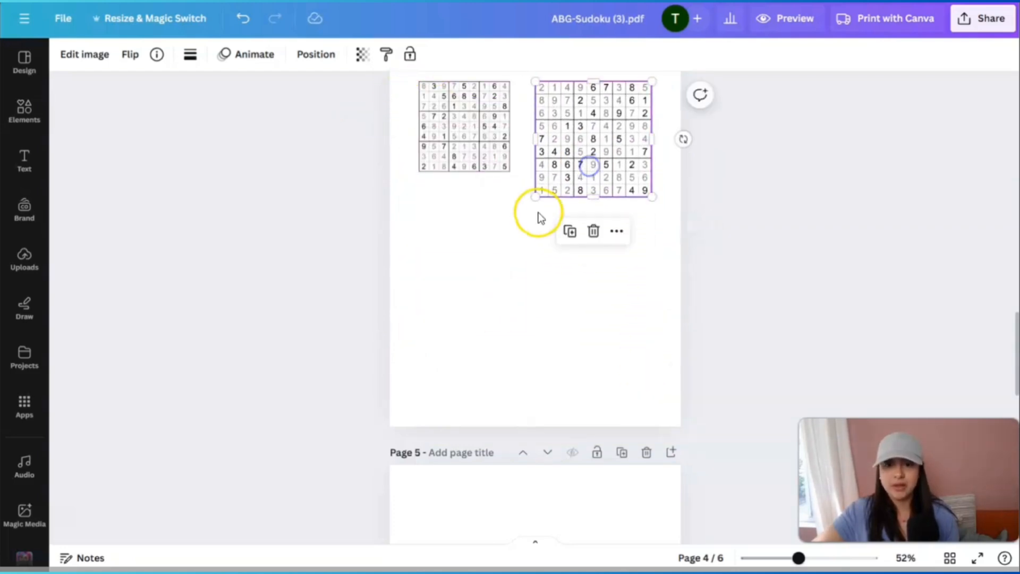
left_click_drag(535, 198, 549, 160)
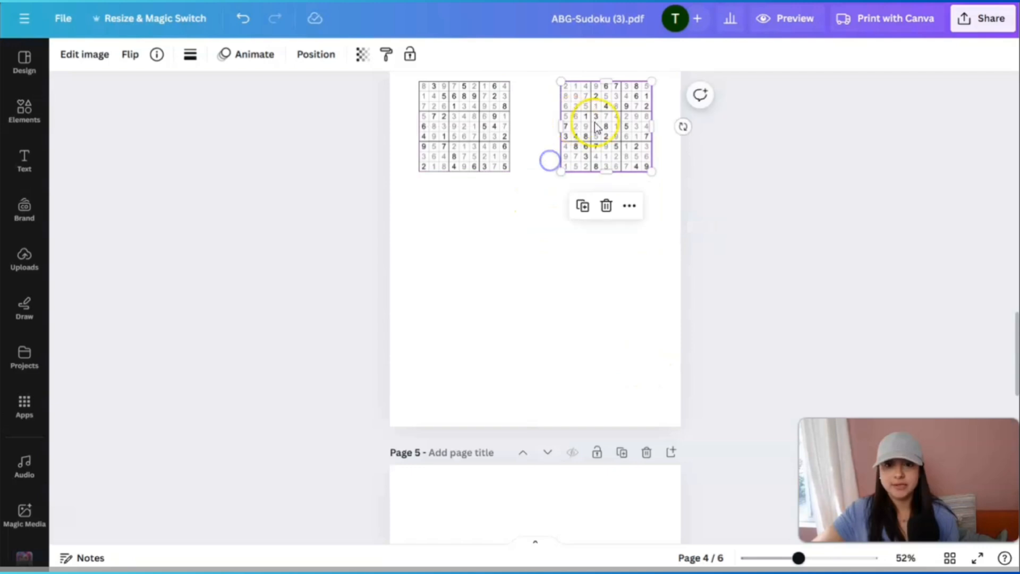
Step: Nudge the two solution grids on page 4 slightly inward, away from the page's side edges
left_click(492, 122)
left_click_drag(492, 122, 496, 118)
left_click(629, 125)
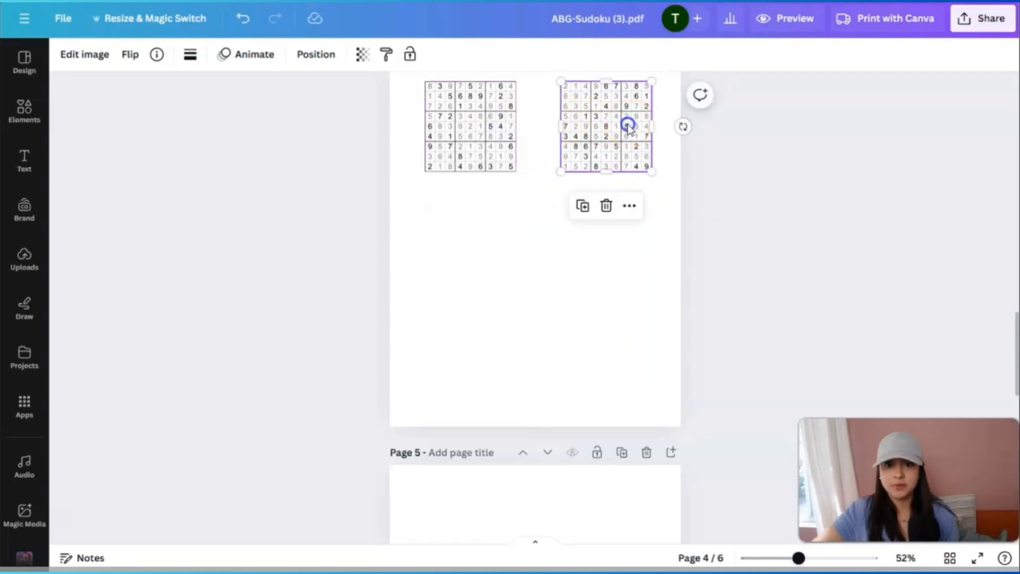
left_click_drag(626, 123, 621, 124)
left_click(615, 257)
Step: Move the solution grid from page 6 onto page 4, beneath the two small solution grids
scroll(616, 265, "down", 10)
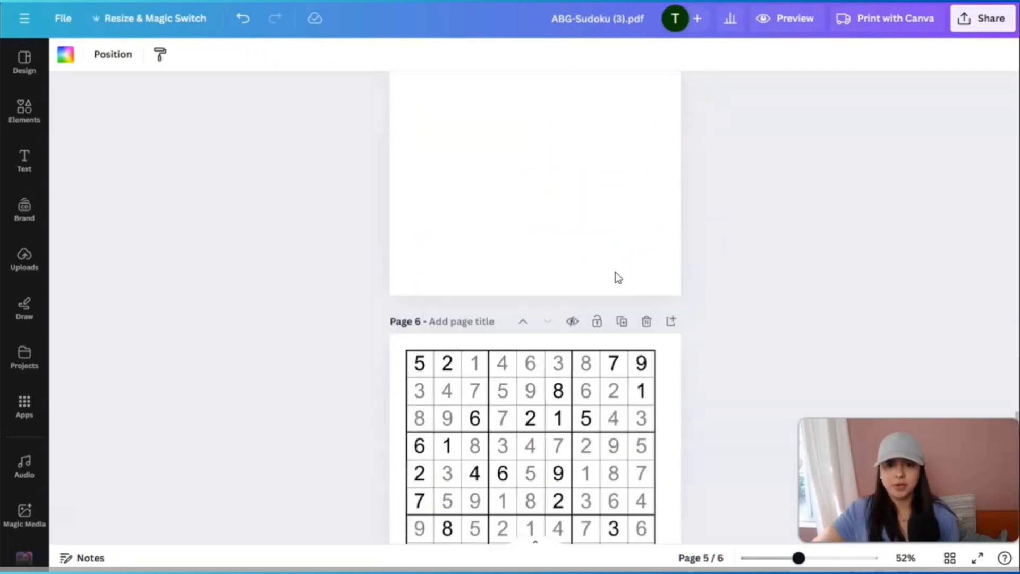
left_click(533, 467)
left_click_drag(533, 466, 539, 280)
right_click(540, 284)
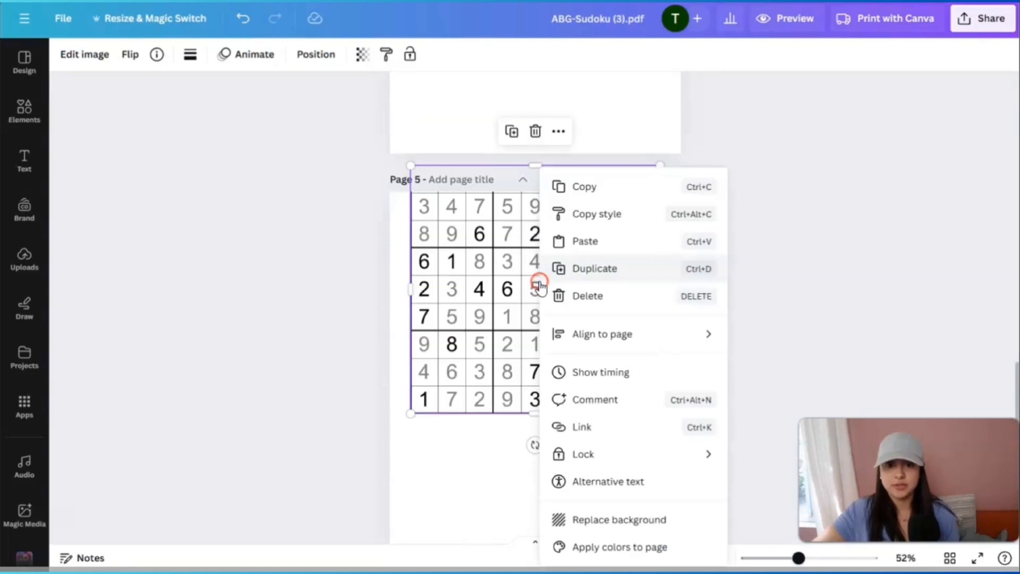
left_click(466, 394)
left_click_drag(501, 341, 494, 307)
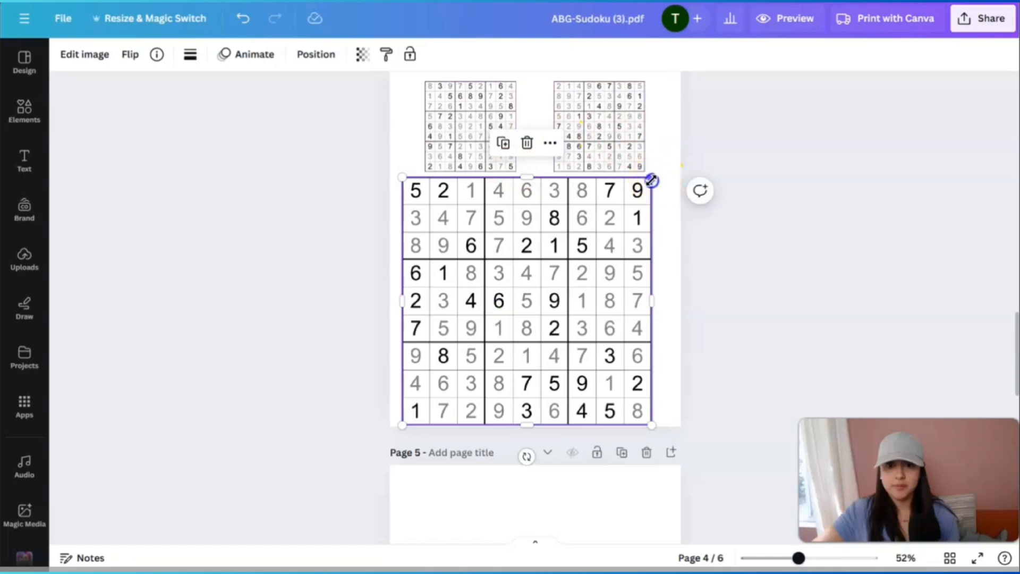
Step: Shrink the third solution grid on page 4 to match the others and align it directly below the first one
left_click_drag(652, 180, 522, 326)
left_click_drag(474, 364, 500, 244)
left_click_drag(535, 197, 515, 214)
left_click_drag(469, 264, 470, 250)
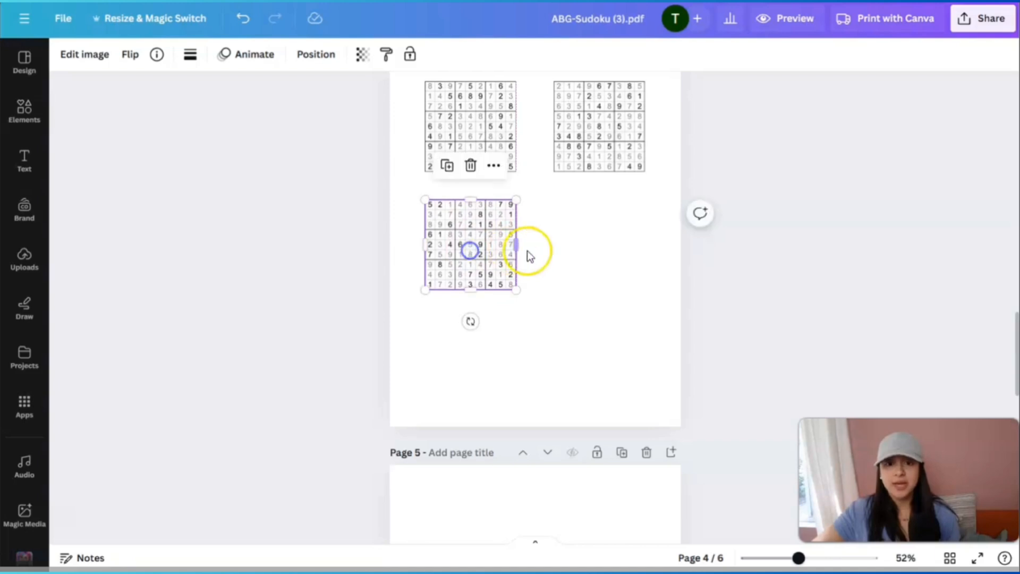
left_click(569, 257)
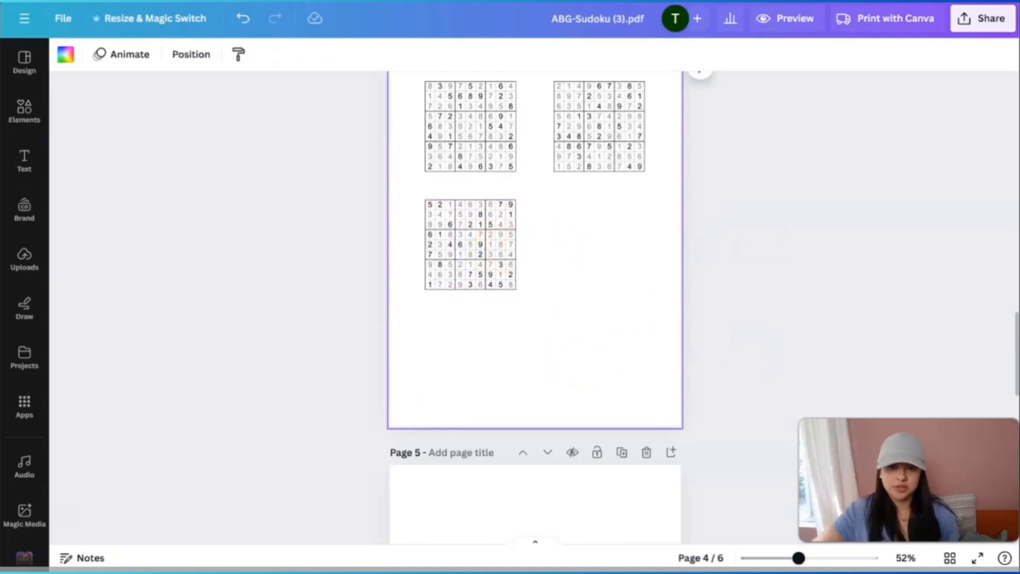
Step: Delete the two emptied pages, 5 and 6, that follow the combined solutions page
left_click(950, 558)
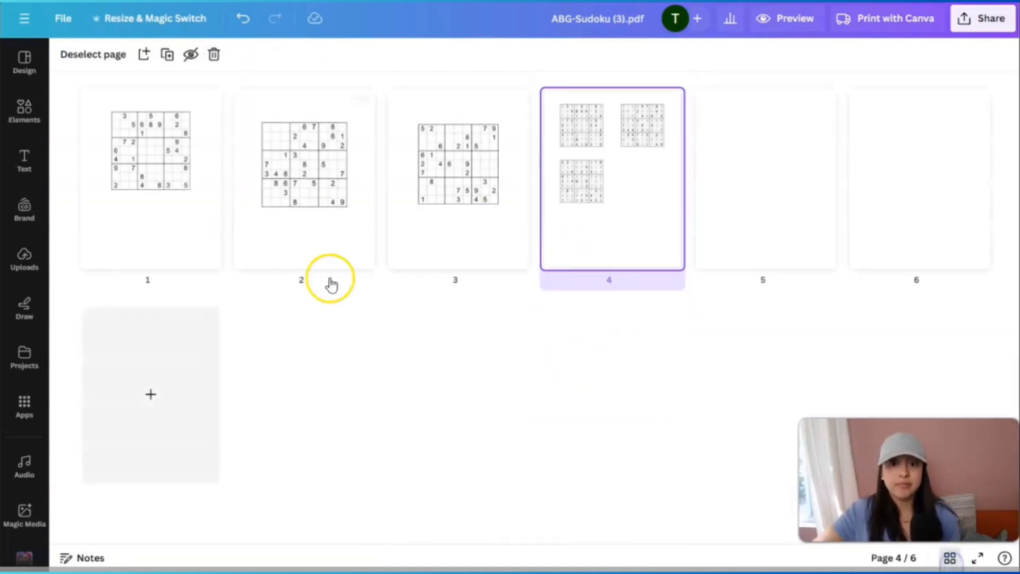
left_click(755, 170)
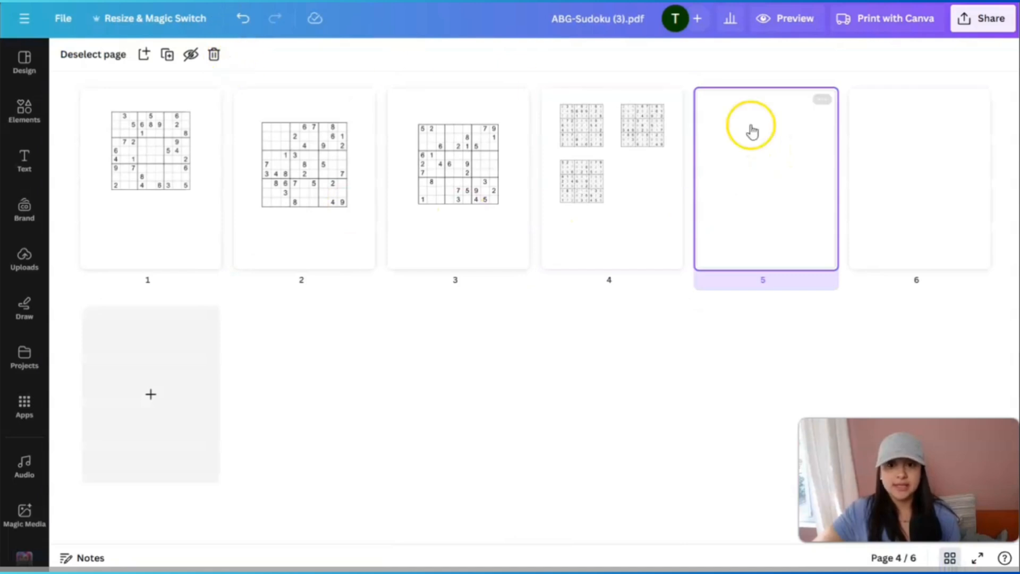
left_click(214, 56)
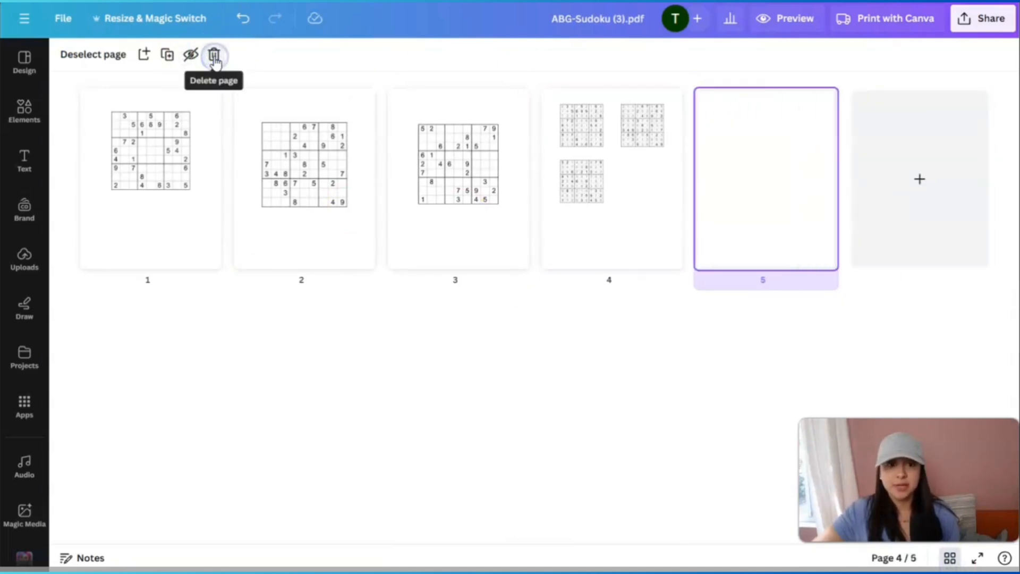
left_click(214, 55)
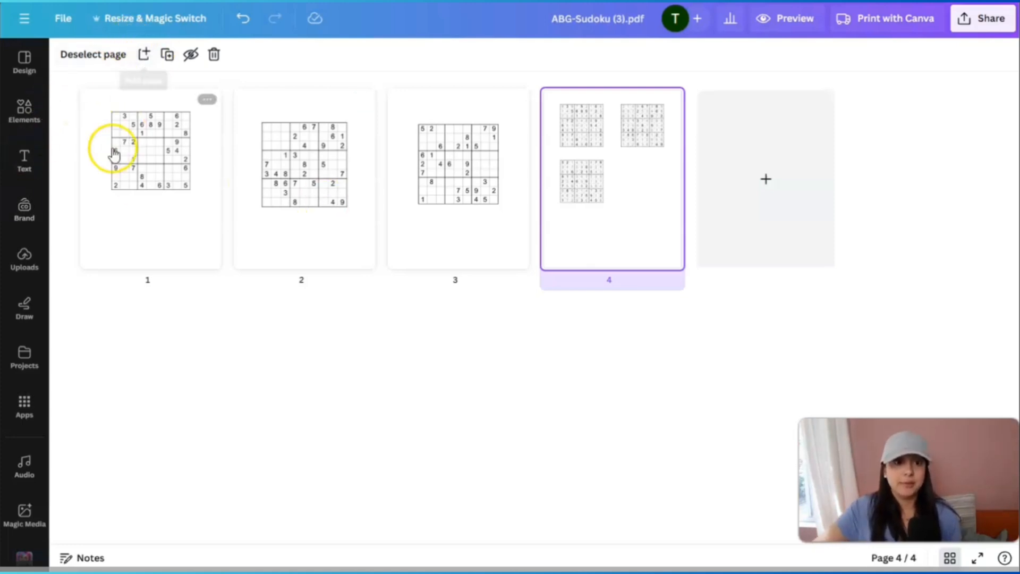
Step: Add two blank pages at the front of the book, before the first puzzle page
left_click(114, 153)
left_click(145, 56)
left_click_drag(287, 137, 53, 167)
left_click_drag(297, 171, 58, 163)
left_click(144, 55)
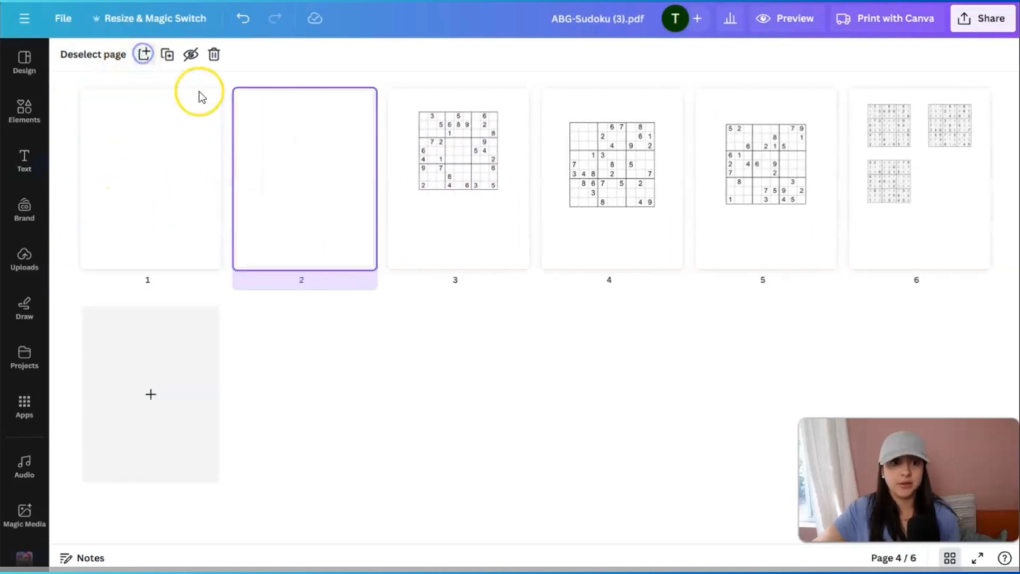
left_click(144, 167)
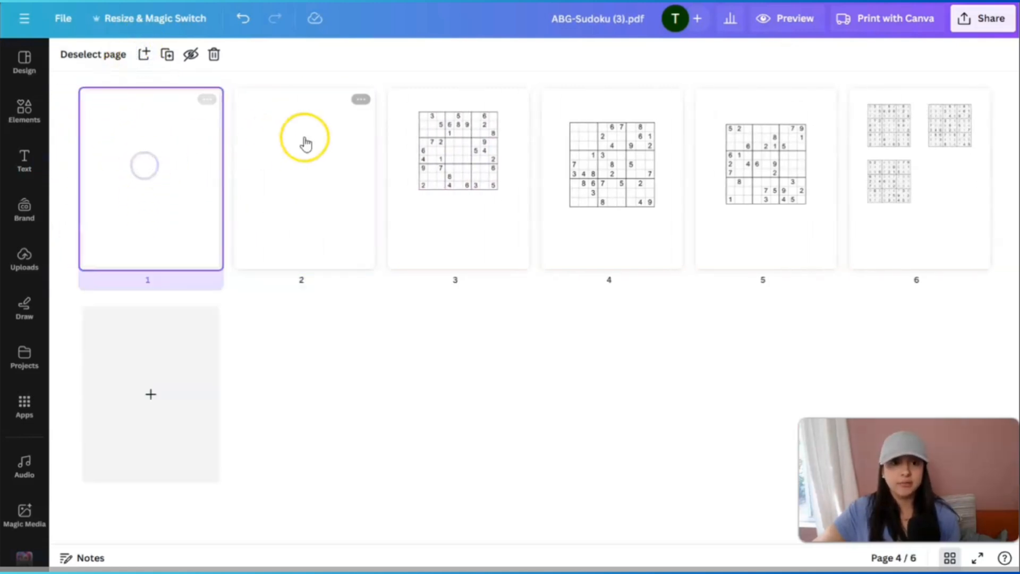
Step: Open the blank first page in the page editing view
left_click(328, 178)
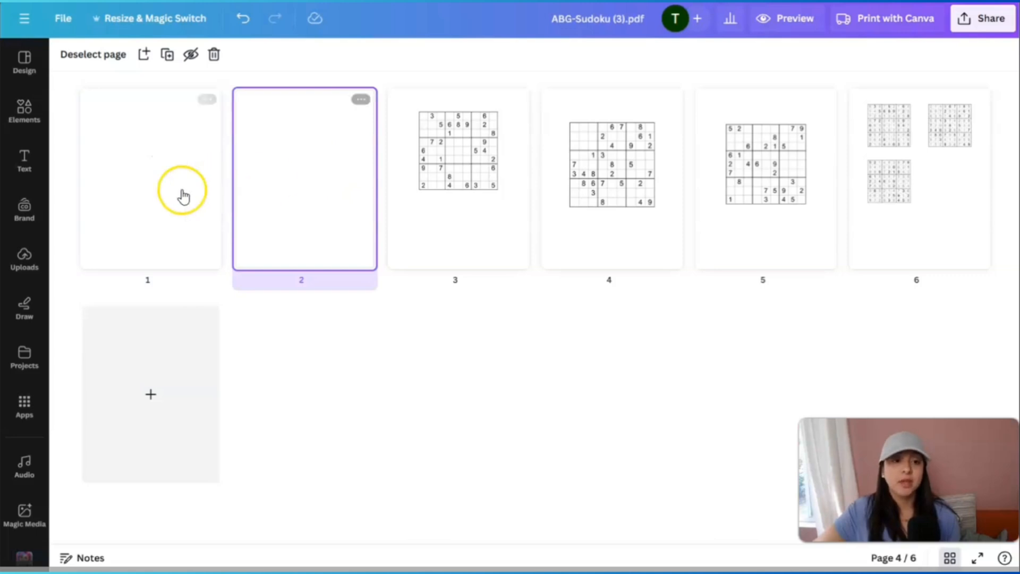
double_click(176, 197)
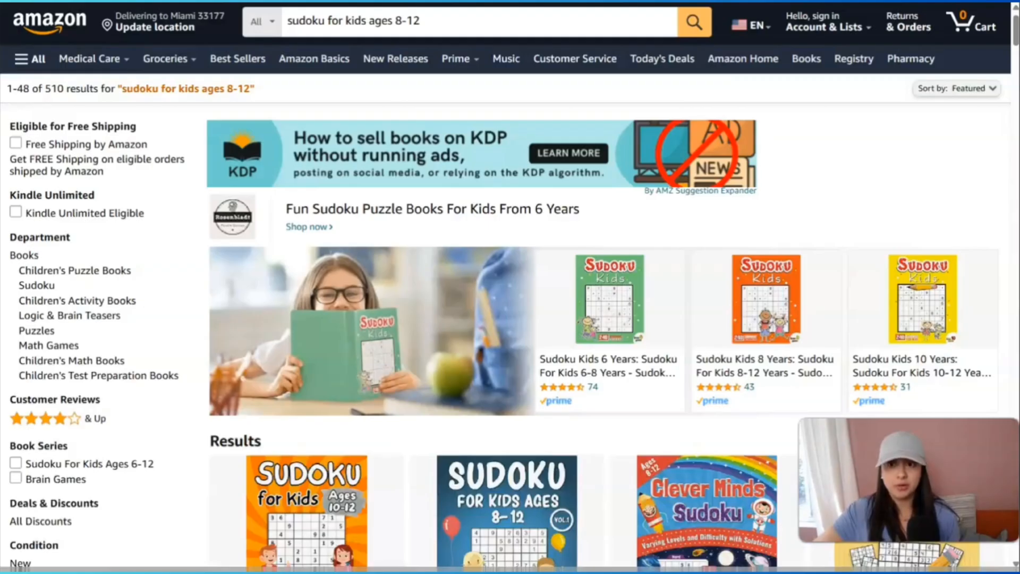
Step: Switch to Amazon and examine the cover designs and titles in the "sudoku for kids ages 8-12" results
scroll(644, 389, "down", 5)
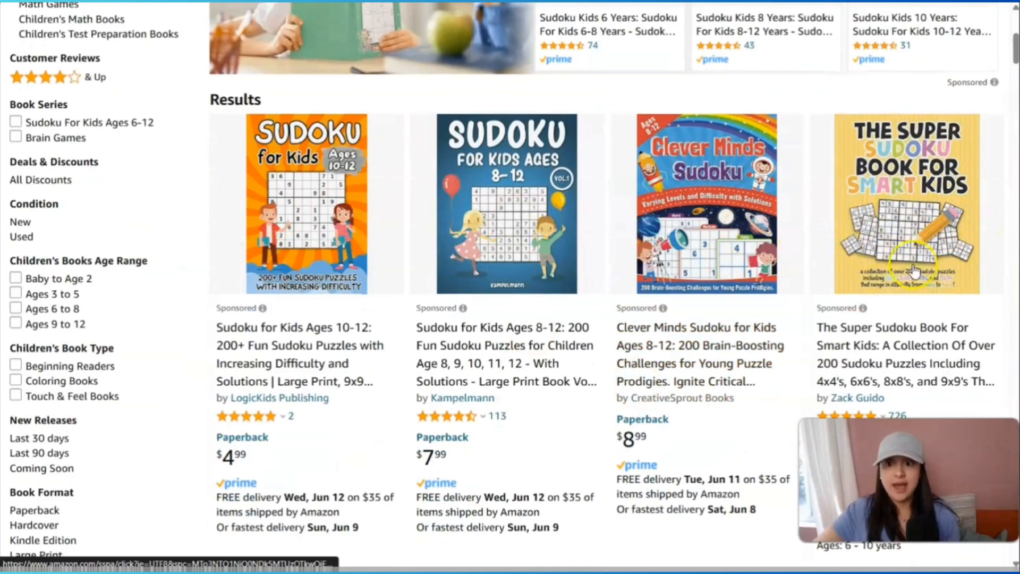
scroll(922, 235, "down", 4)
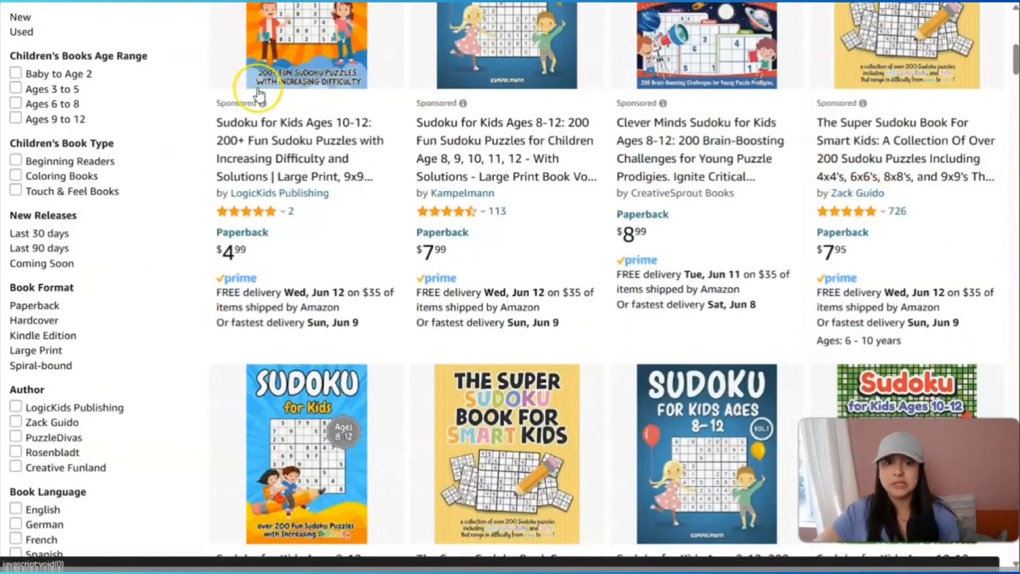
scroll(876, 216, "down", 8)
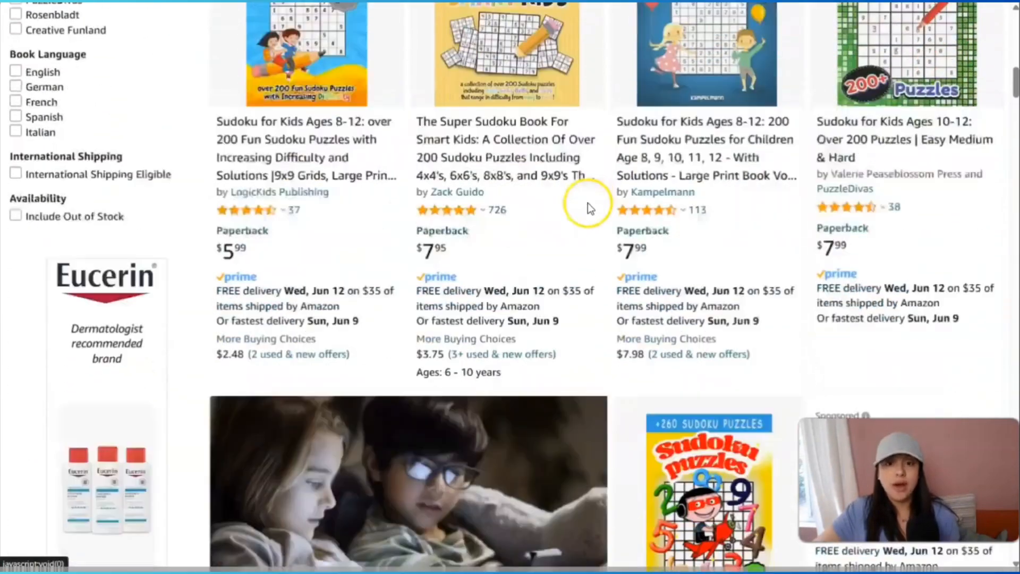
scroll(588, 202, "down", 1)
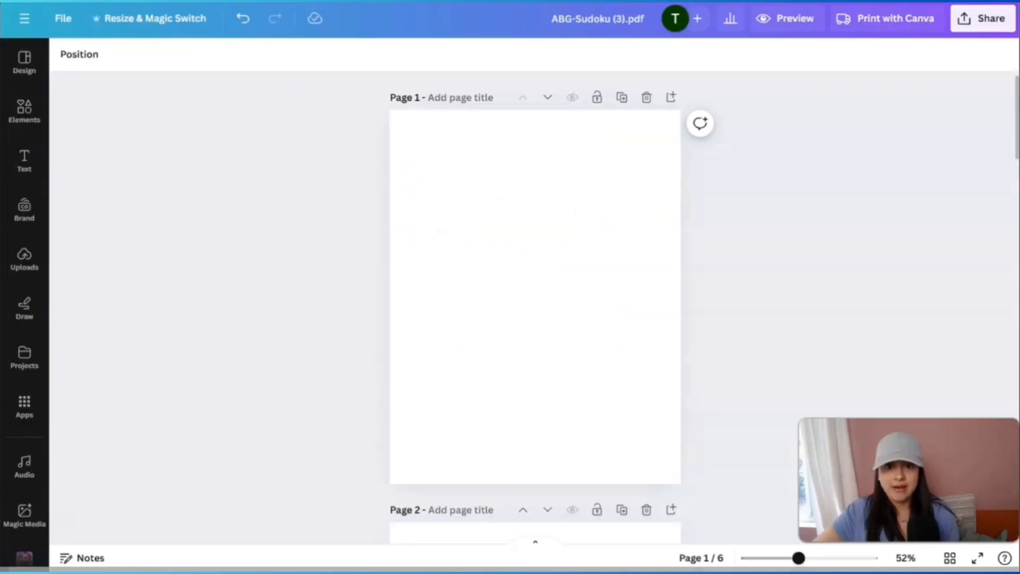
Step: Switch back to Canva and place a duplicate of page 6's first solution grid on the blank page 1
scroll(576, 345, "down", 14)
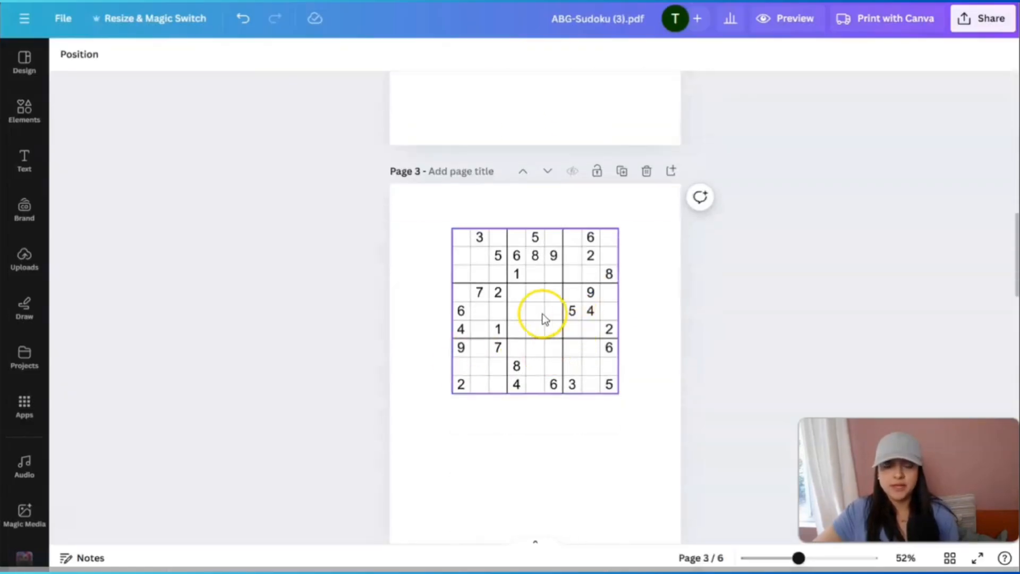
scroll(545, 316, "down", 20)
left_click(444, 171)
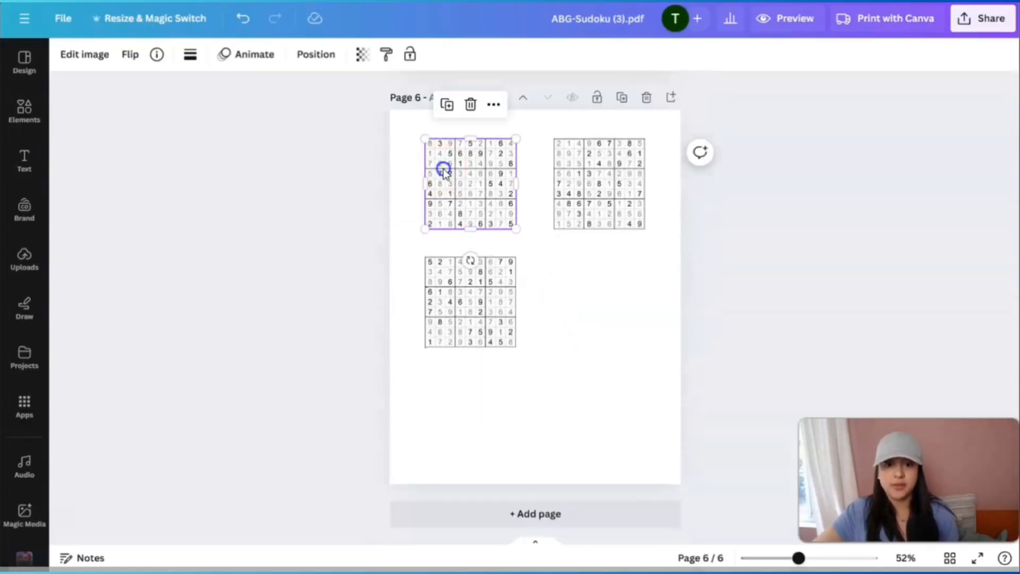
left_click(445, 107)
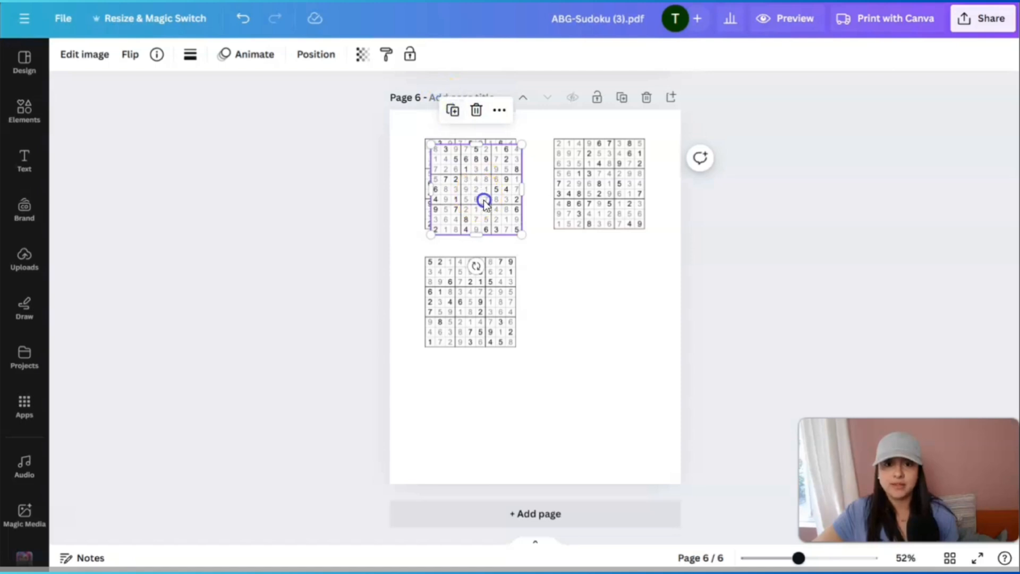
scroll(599, 285, "up", 20)
left_click_drag(483, 199, 536, 261)
scroll(599, 283, "up", 6)
scroll(454, 259, "up", 5)
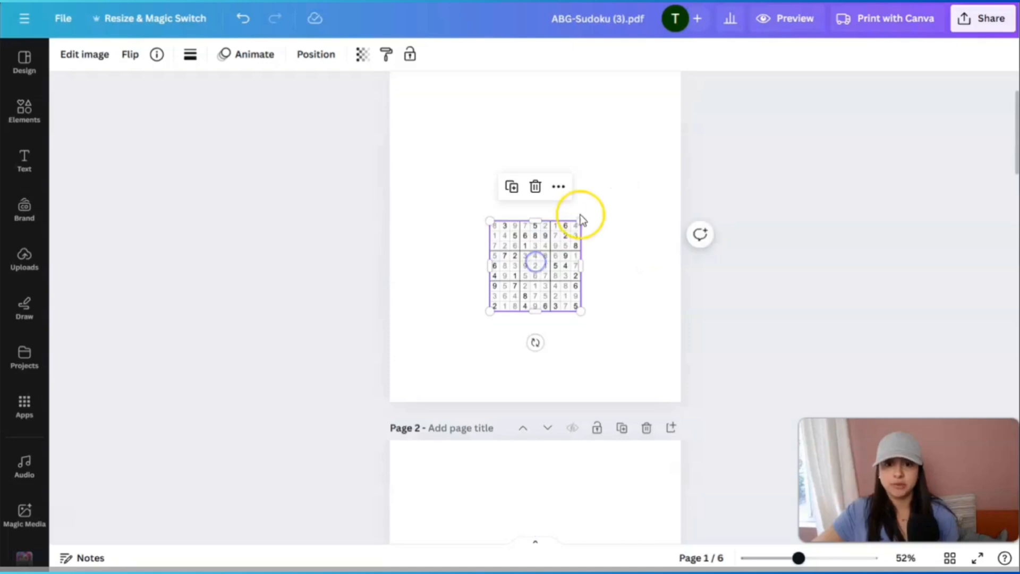
Step: Enlarge the solution grid on page 1 and centre it on the page
left_click_drag(585, 216, 653, 103)
left_click(553, 241)
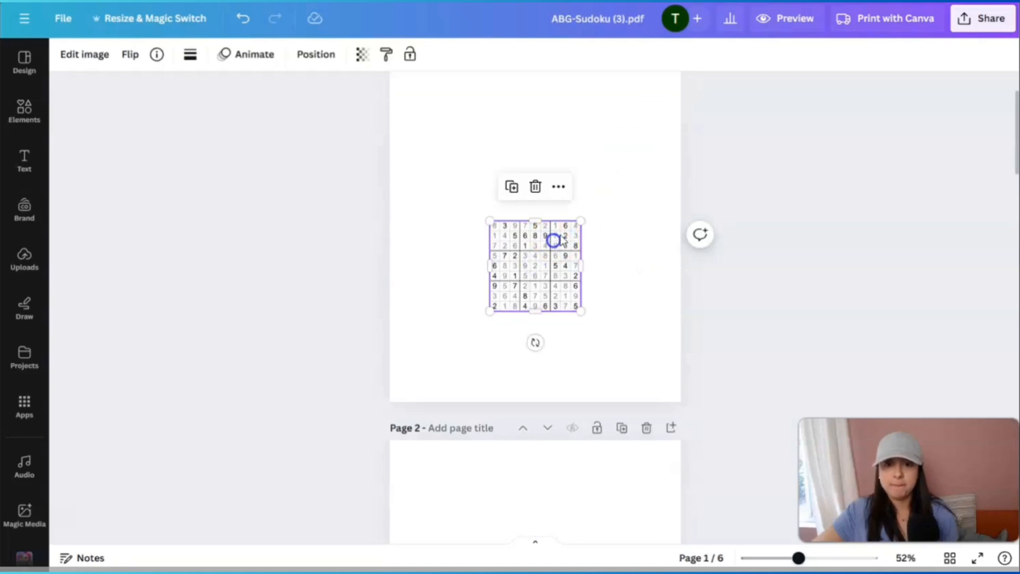
left_click_drag(584, 219, 672, 127)
left_click_drag(601, 182, 549, 182)
left_click(612, 340)
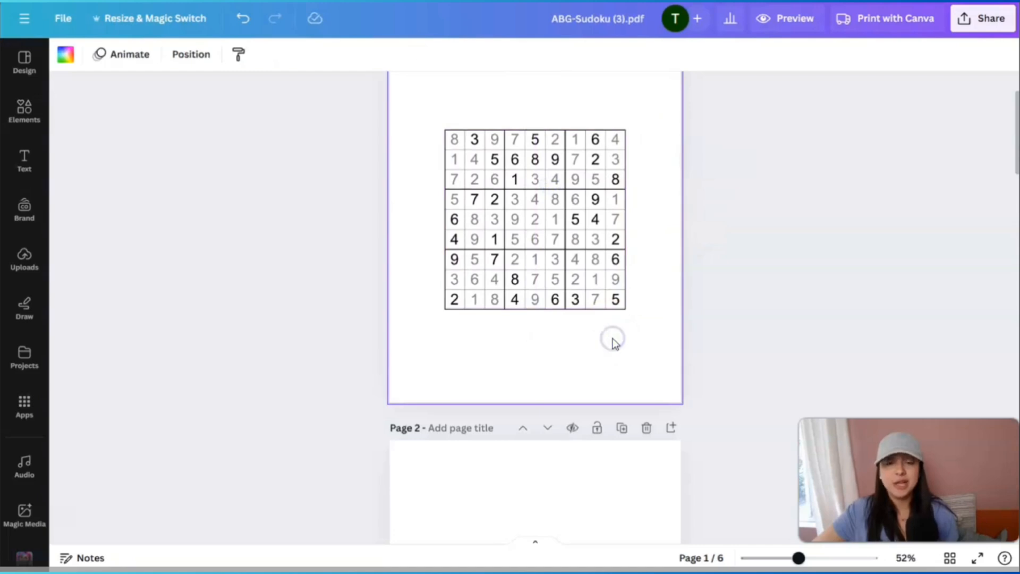
scroll(615, 343, "up", 2)
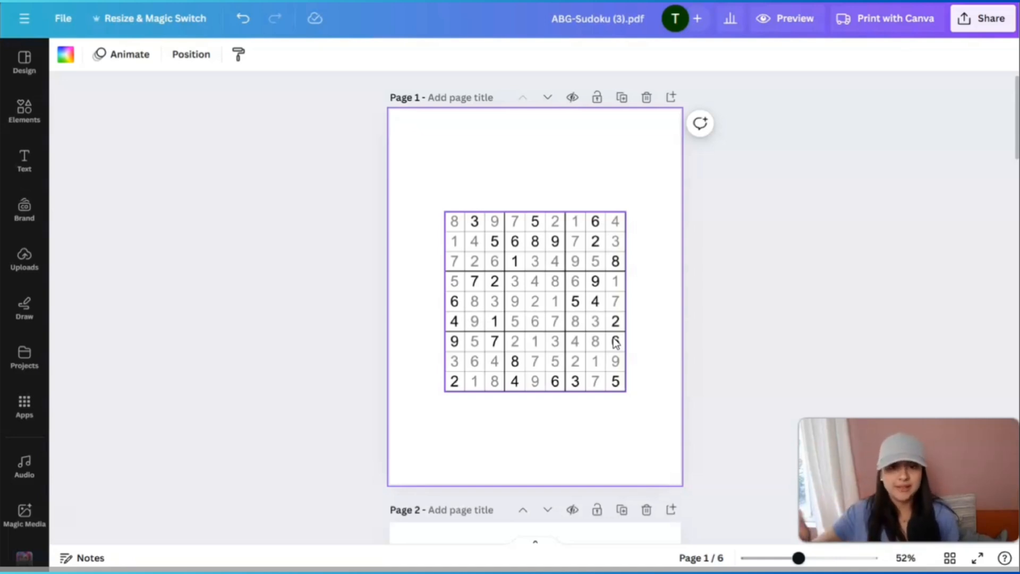
Step: Add a heading to page 1 with the text "Sodoku Ninja for kids"
left_click(538, 442)
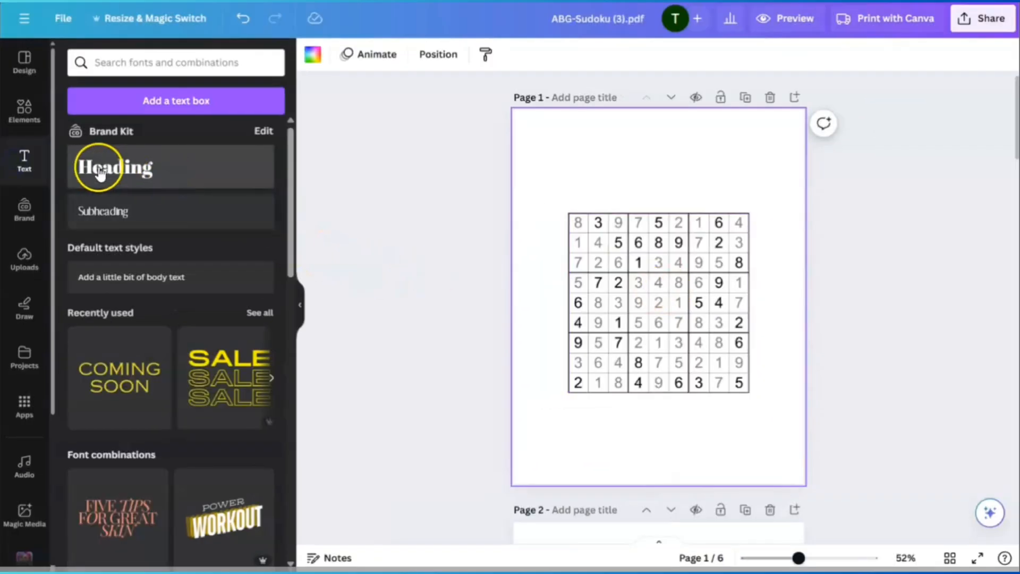
left_click(98, 171)
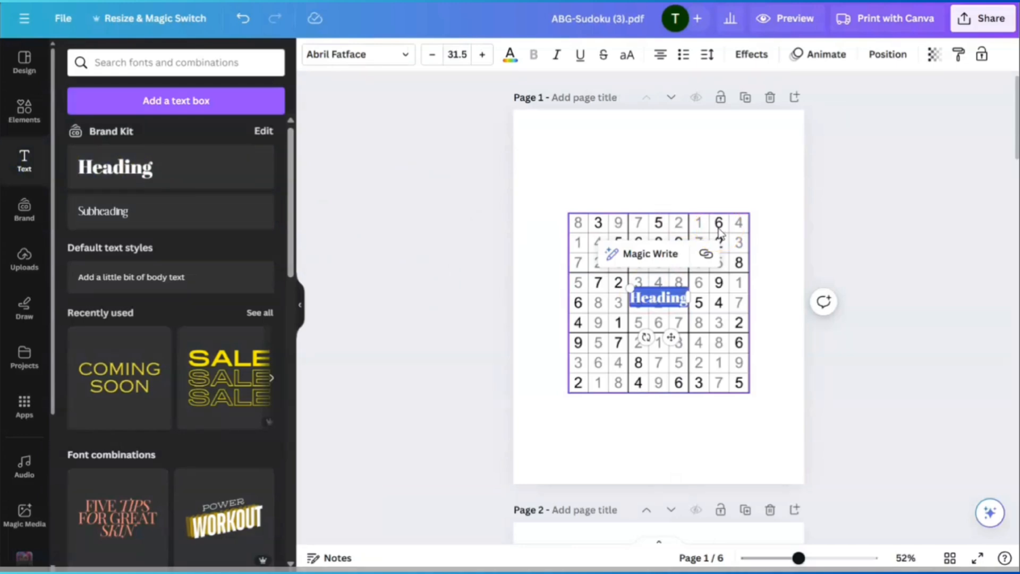
type("2")
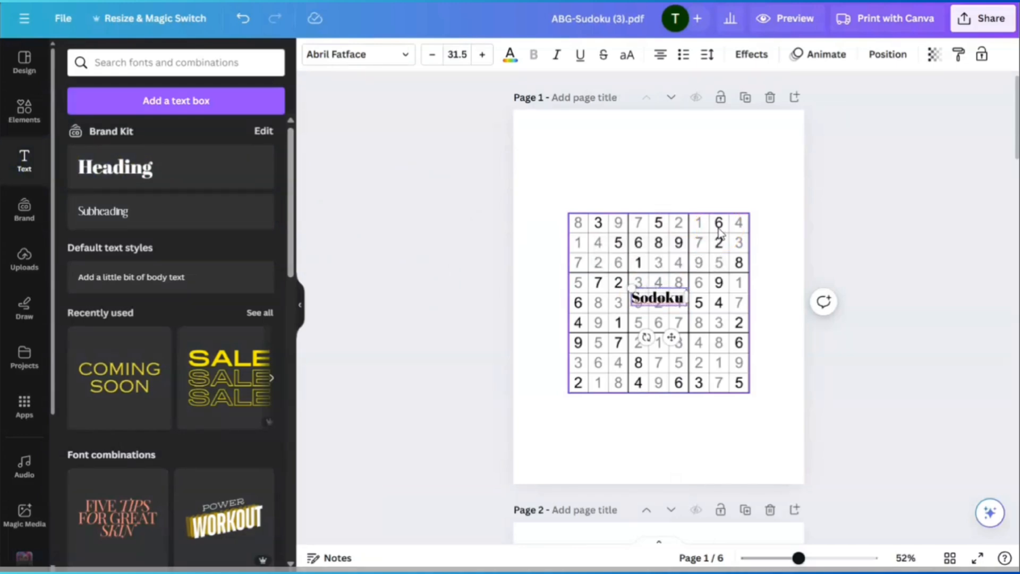
type("ids")
Step: Enlarge the heading to size 69.1 across two lines above the grid, shifting the grid lower to make room
left_click_drag(671, 337, 671, 211)
left_click_drag(733, 170, 704, 93)
left_click(738, 200)
left_click_drag(644, 158, 659, 197)
left_click_drag(705, 332, 705, 380)
left_click(715, 241)
left_click_drag(719, 196, 812, 205)
left_click_drag(728, 164, 686, 183)
Step: Set the title's font to Wedges and apply an Outline effect with thickness 200
left_click(358, 55)
left_click(119, 308)
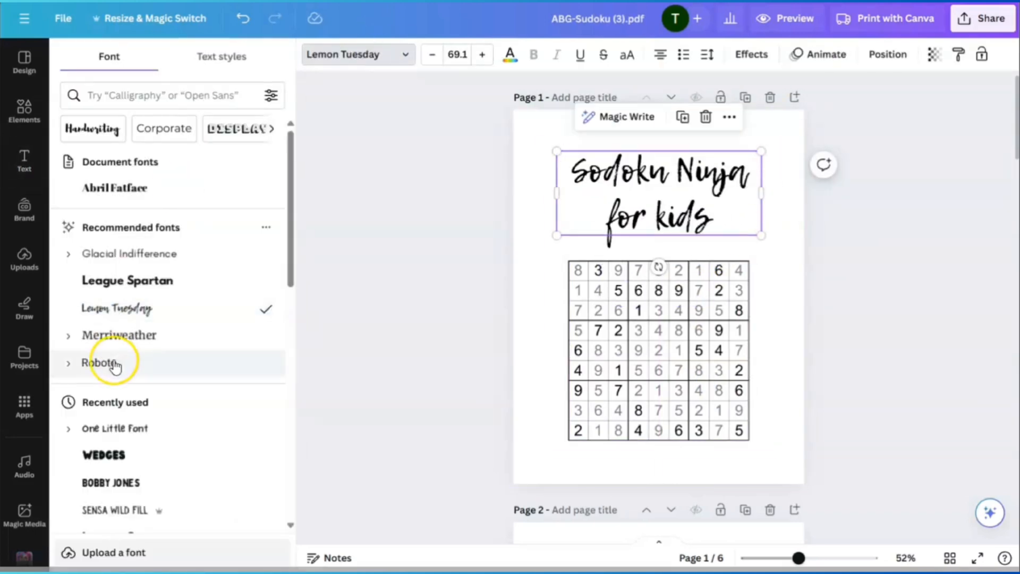
scroll(114, 297, "down", 4)
left_click(109, 251)
left_click(751, 55)
left_click(243, 232)
left_click_drag(150, 321, 226, 328)
Step: Break the title before "for kids", enlarge it to size 79.8 and centre it near the top of the page
left_click(685, 215)
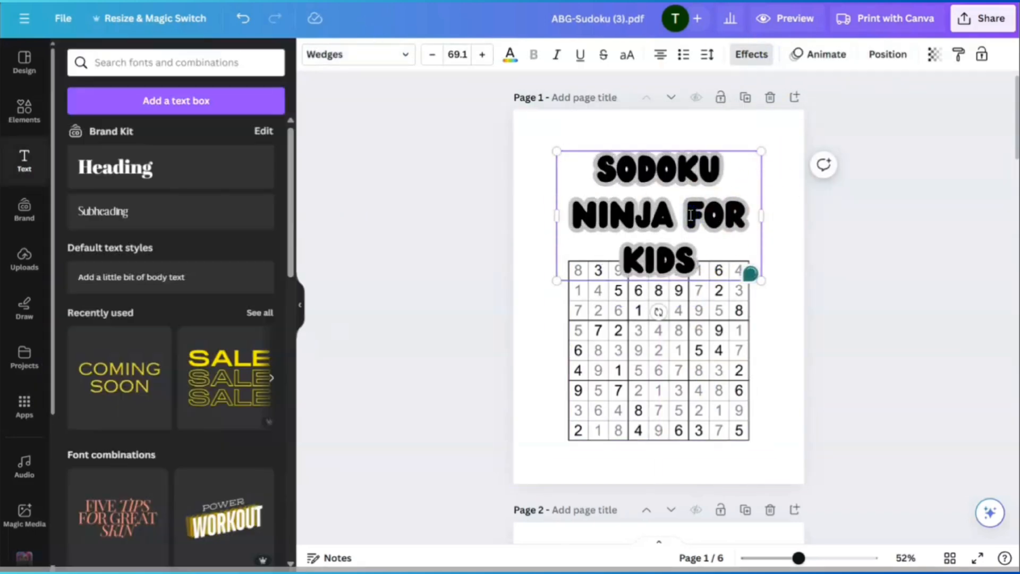
key("Return")
left_click_drag(761, 151, 873, 130)
left_click_drag(730, 187, 689, 229)
left_click_drag(806, 321, 750, 286)
left_click_drag(667, 203, 692, 206)
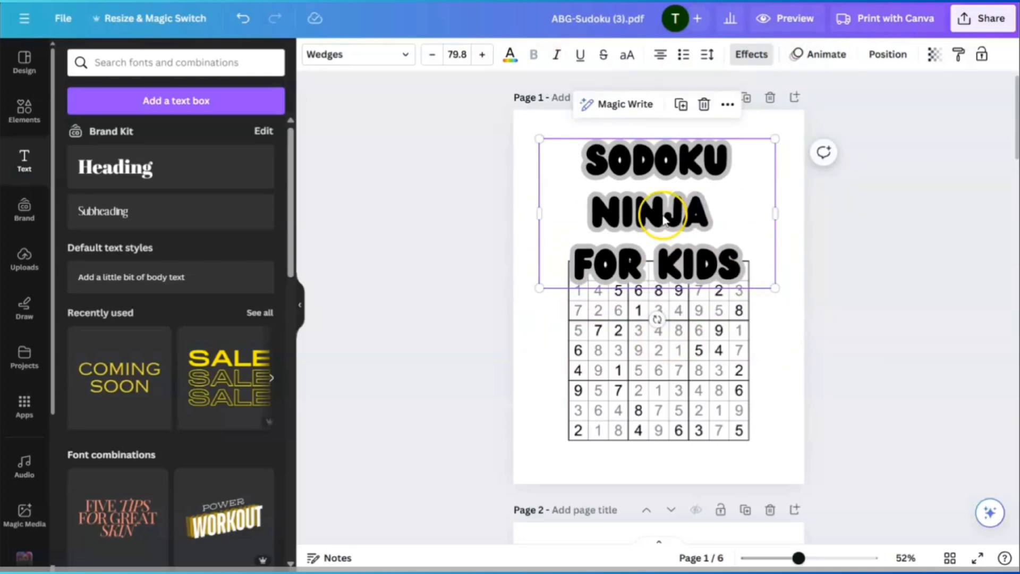
Step: Colour the title text light blue and its outline black
double_click(663, 217)
left_click(512, 55)
scroll(146, 322, "down", 2)
left_click(154, 469)
left_click(635, 179)
left_click(751, 55)
left_click(266, 350)
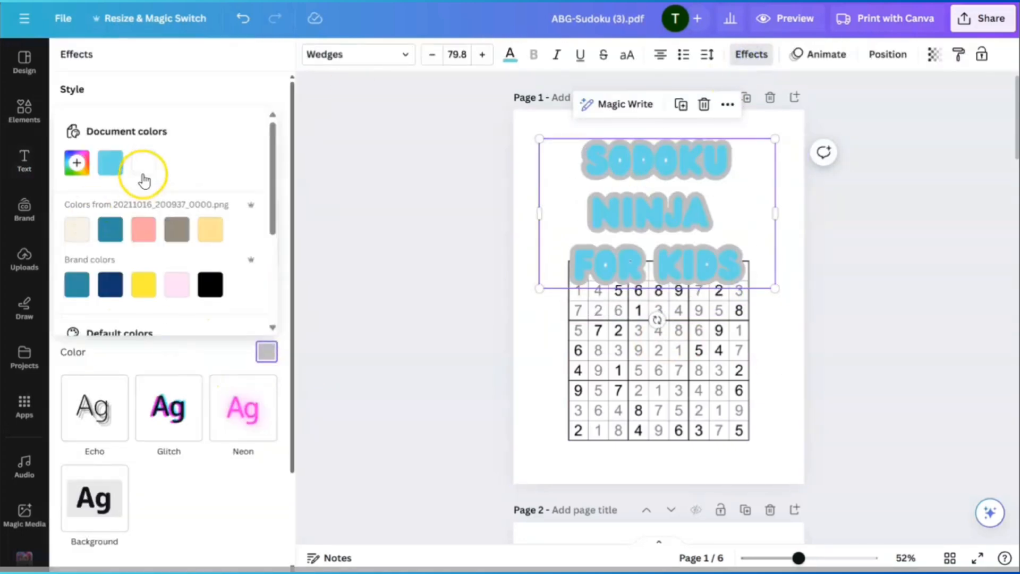
left_click(210, 285)
left_click(770, 339)
left_click(27, 114)
left_click(149, 64)
left_click(651, 218)
left_click(526, 304)
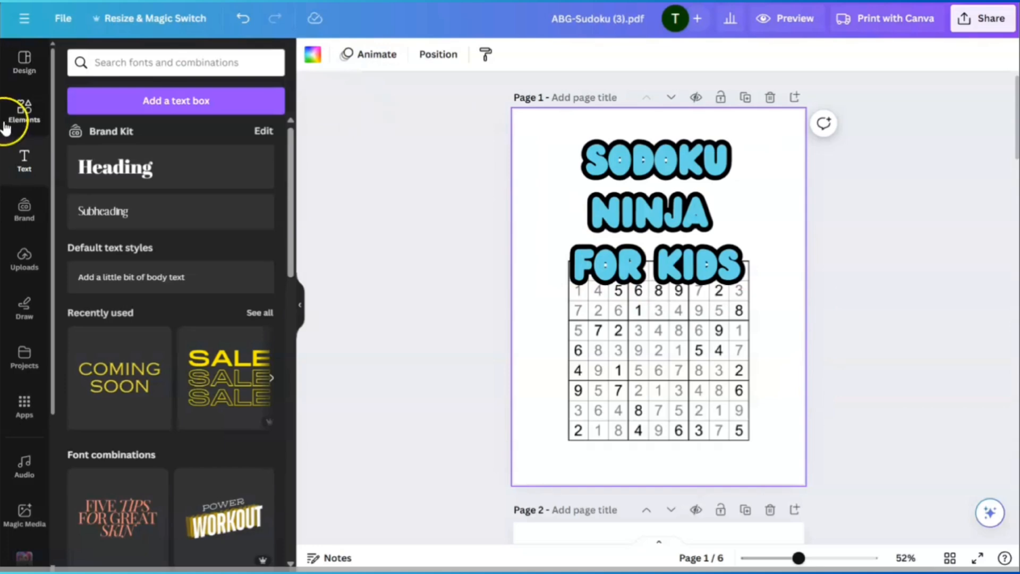
Step: Search the elements for "red comic" and browse all matching graphics
left_click(26, 122)
left_click(119, 62)
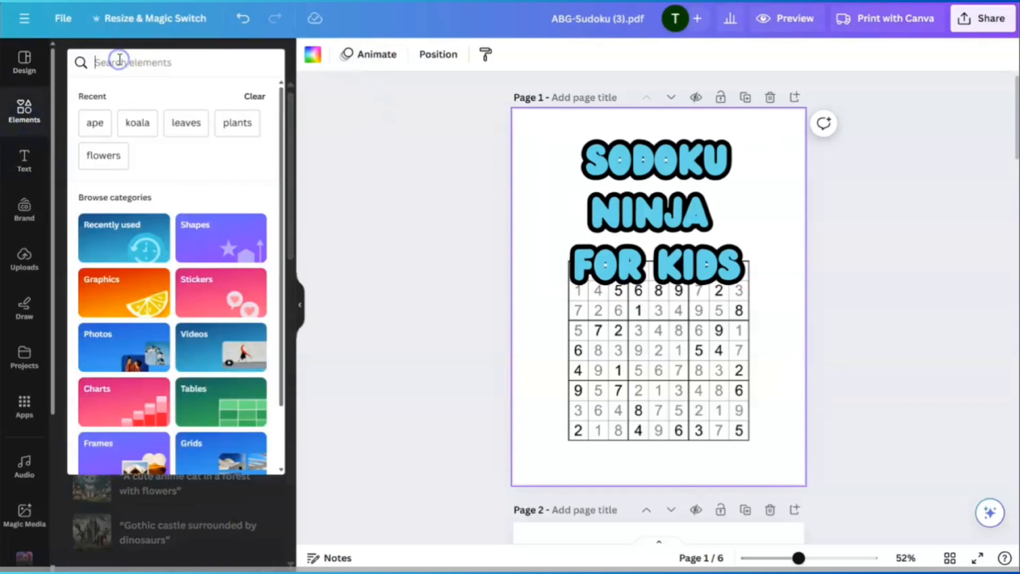
type("red comic")
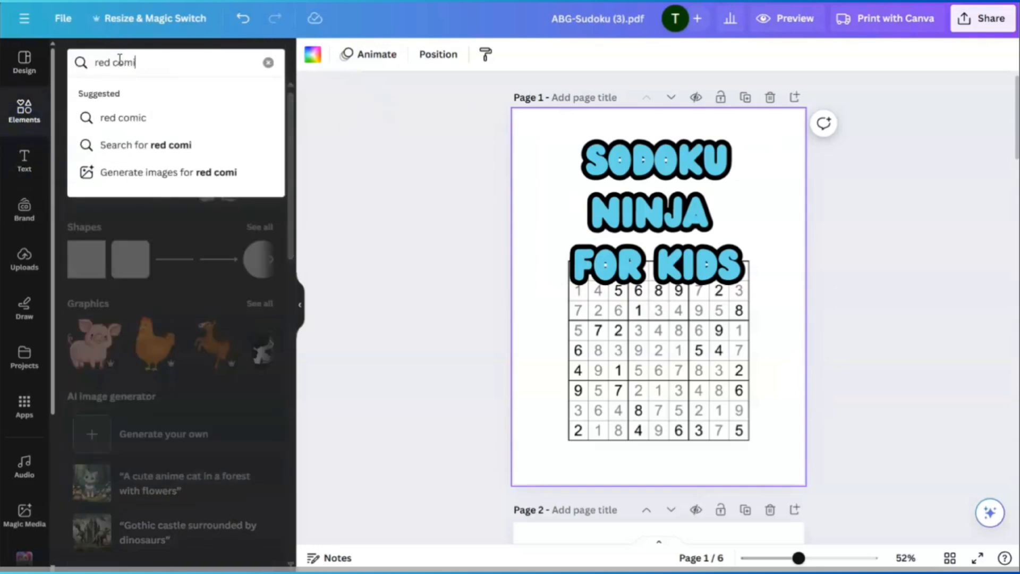
key("Return")
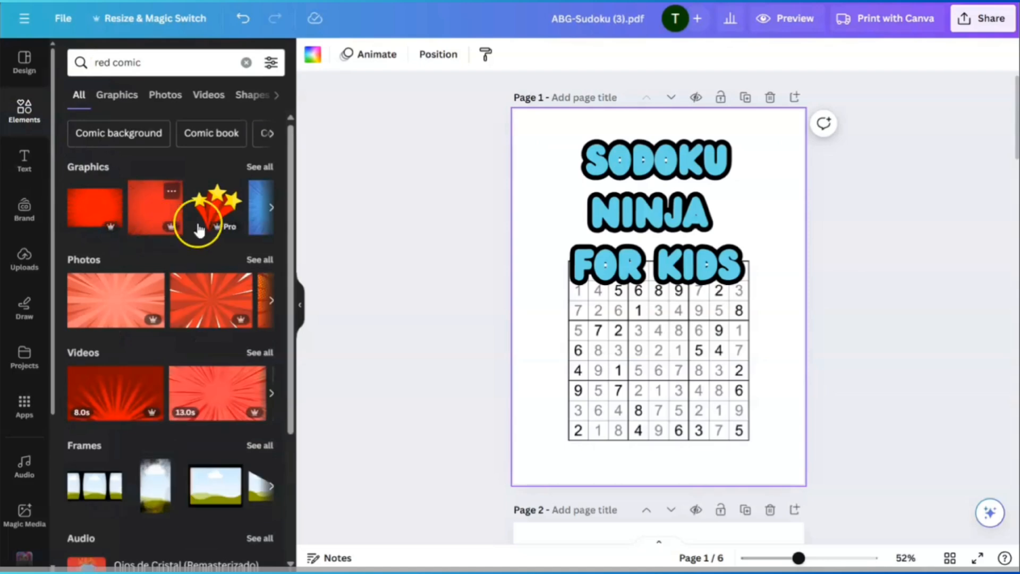
left_click(264, 169)
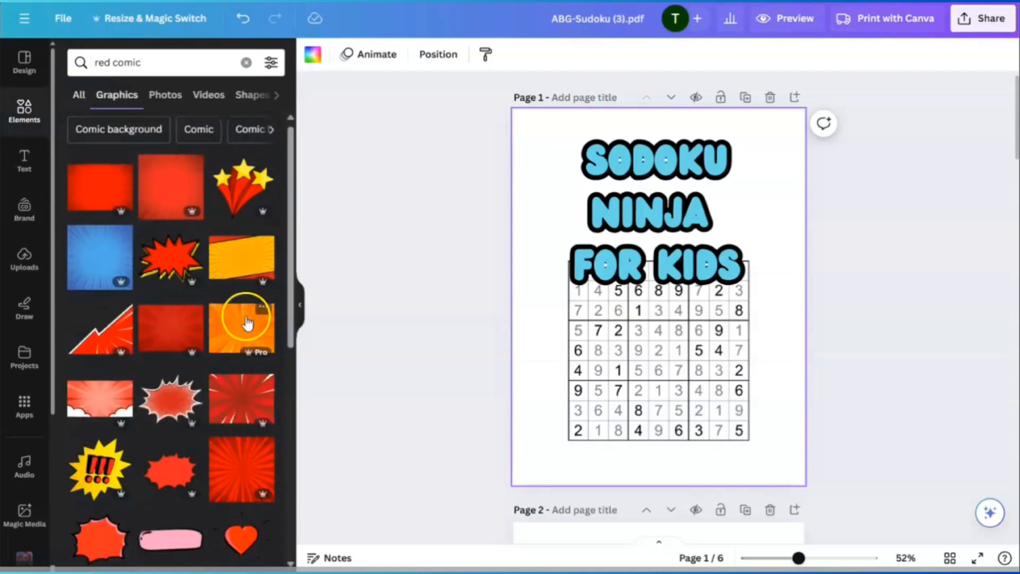
scroll(240, 316, "down", 4)
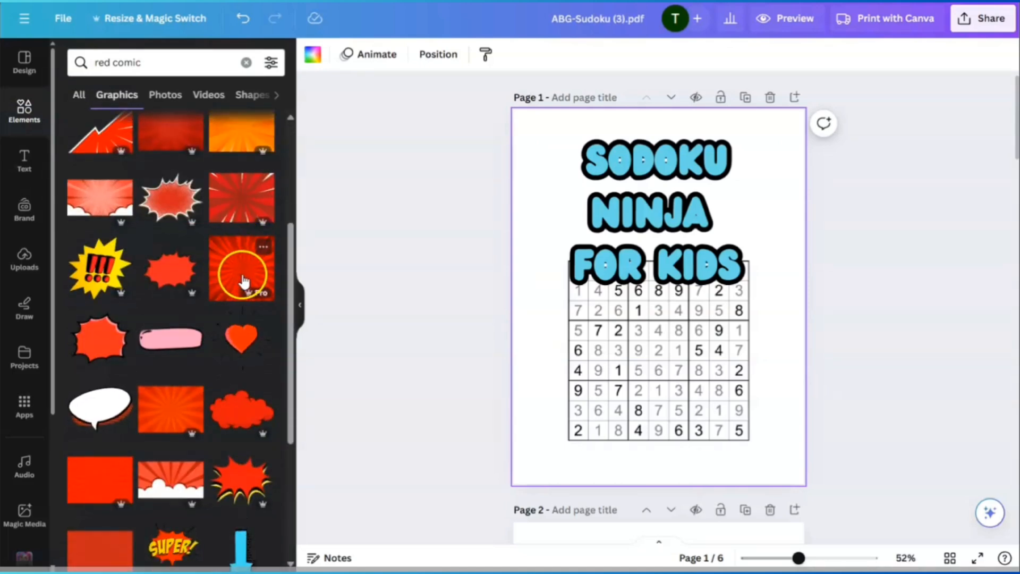
Step: Add a plain red comic graphic as the full-page background behind the title and grid on page 1
left_click_drag(100, 480, 696, 375)
left_click(562, 54)
left_click(208, 117)
Step: Tighten the title's line spacing and nudge the title into place above the grid
left_click(736, 266)
left_click_drag(741, 267, 572, 263)
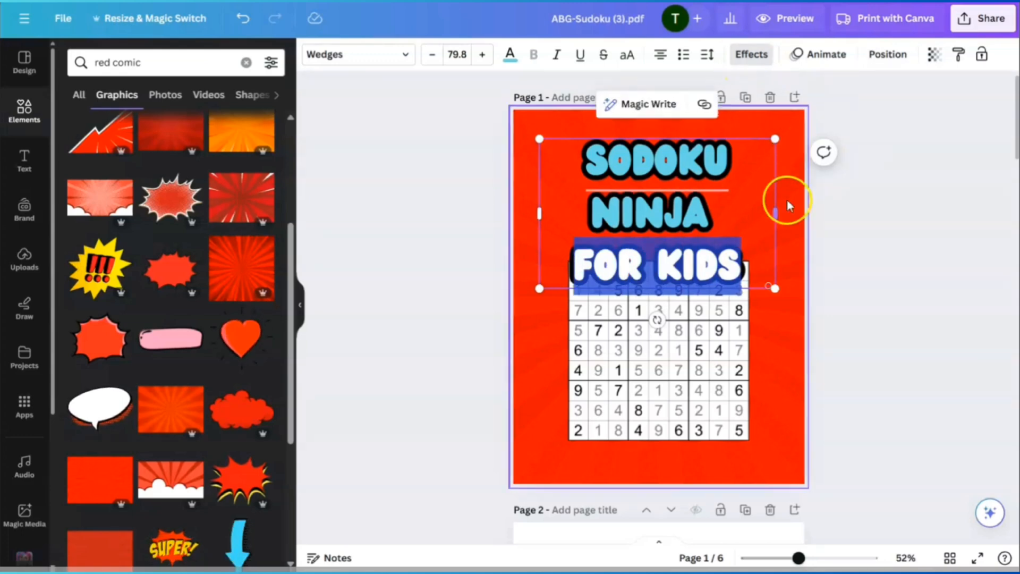
left_click(707, 55)
left_click_drag(771, 160, 756, 161)
left_click_drag(690, 200, 693, 200)
Step: Try a yellow outline colour on the title and undo it
left_click(751, 54)
left_click(267, 351)
left_click(141, 285)
left_click(241, 21)
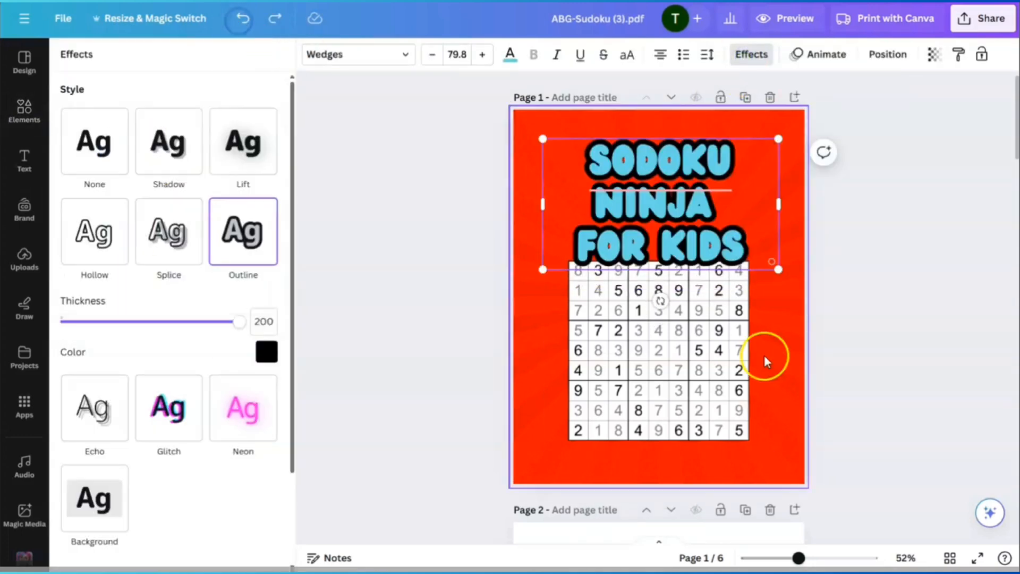
Step: Search the graphics for "ninjas" and place the crouching blue ninja at the bottom centre of the cover
left_click(24, 112)
left_click(246, 63)
type("ninjas")
key("Return")
left_click_drag(170, 188, 667, 448)
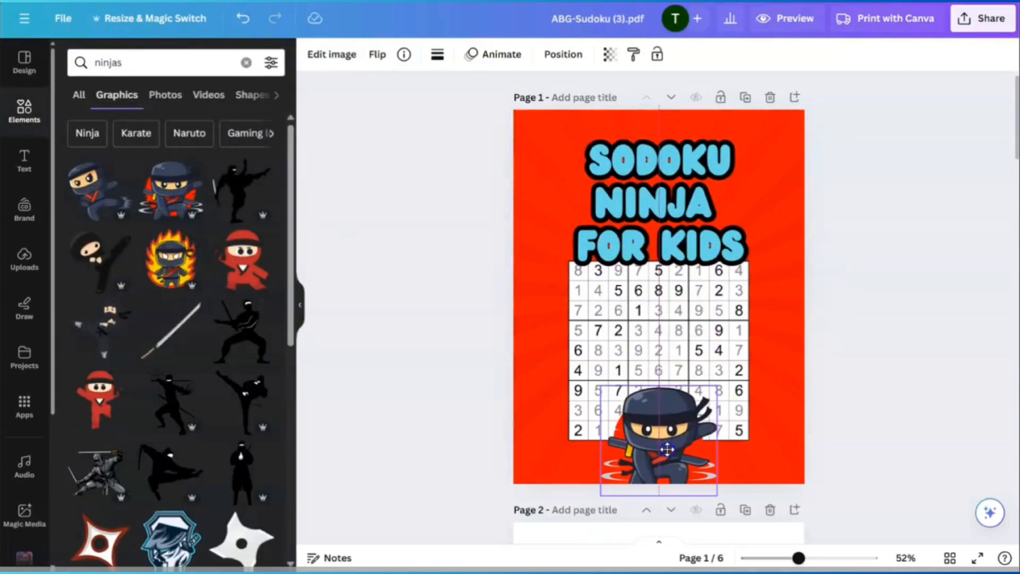
Step: Place a kicking black ninja beside the grid's left edge and a lunging black ninja beside its right edge
left_click_drag(74, 256, 558, 297)
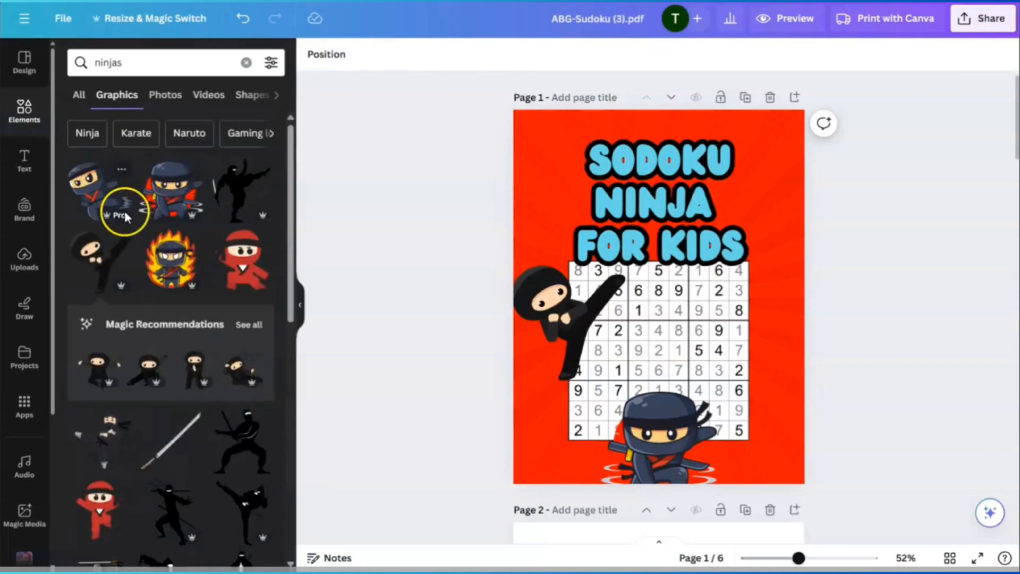
left_click(249, 325)
left_click_drag(169, 144, 759, 313)
left_click_drag(706, 354, 686, 369)
left_click_drag(759, 316, 767, 314)
Step: Add a small set of black flying ninja stars to the upper right corner and a flipped copy to the upper left
left_click_drag(242, 311, 772, 196)
left_click_drag(773, 197, 795, 189)
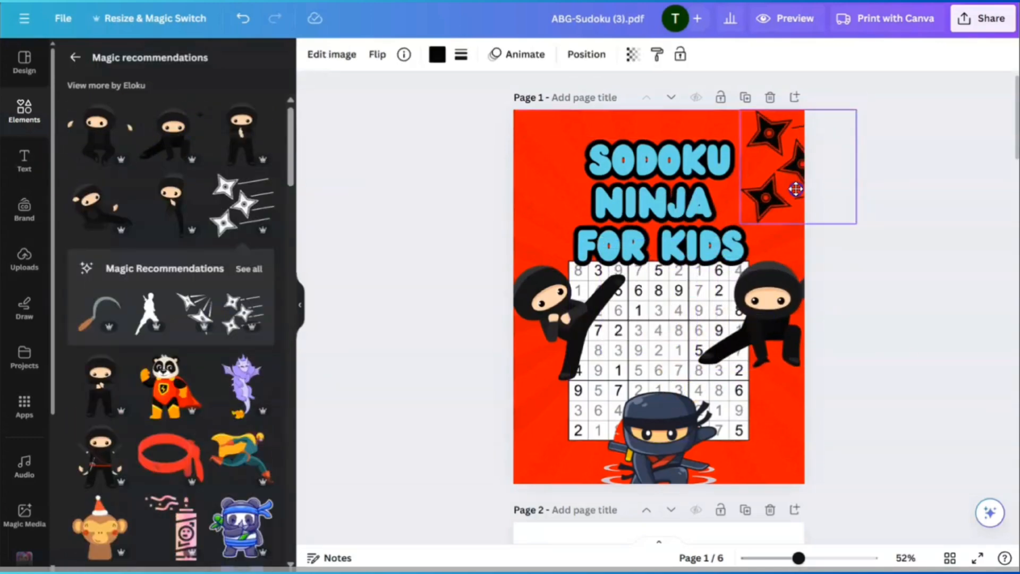
left_click_drag(740, 224, 756, 207)
left_click_drag(791, 171, 529, 164)
left_click(763, 241)
left_click(377, 54)
left_click(417, 88)
Step: Add a shrunken white ninja star with a brown outline to each lower corner, rotating the right one
scroll(184, 340, "down", 8)
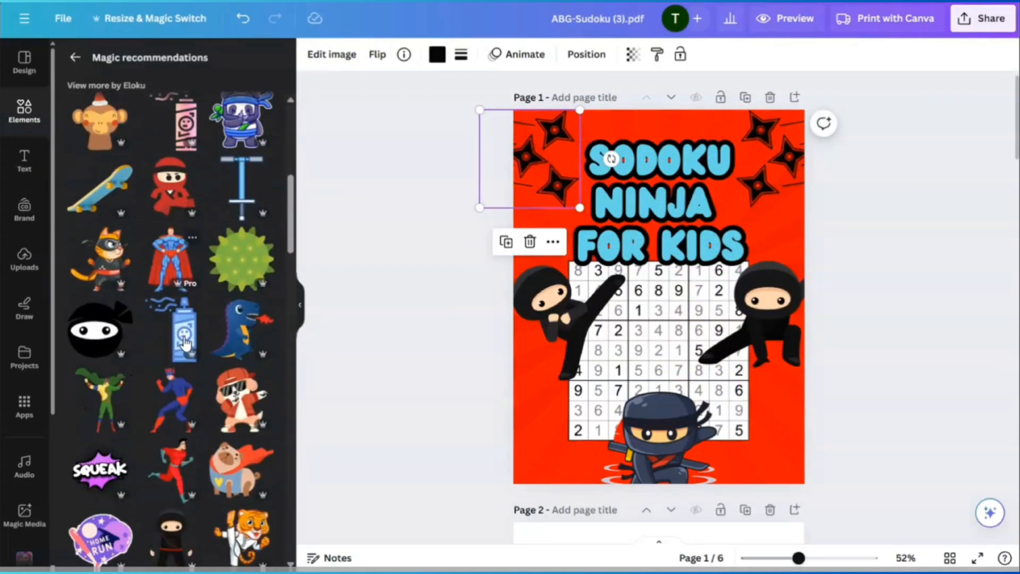
scroll(185, 343, "down", 15)
left_click(75, 57)
scroll(106, 319, "down", 5)
left_click(99, 310)
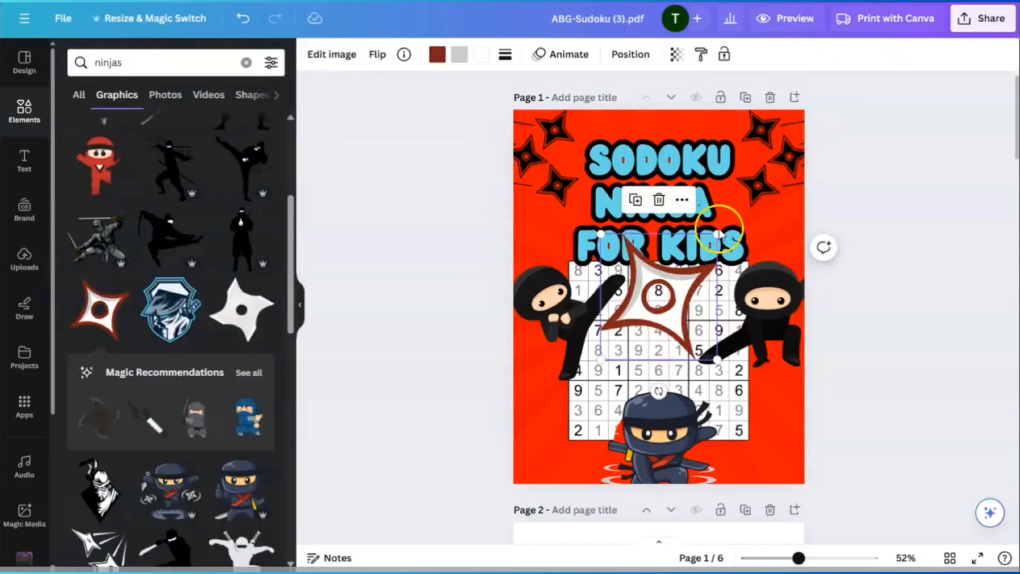
left_click_drag(718, 234, 672, 284)
left_click_drag(636, 321, 791, 450)
left_click(519, 384)
left_click_drag(778, 523, 801, 488)
Step: Try a light blue outline on the lower right ninja star and undo it
left_click(437, 54)
left_click(150, 137)
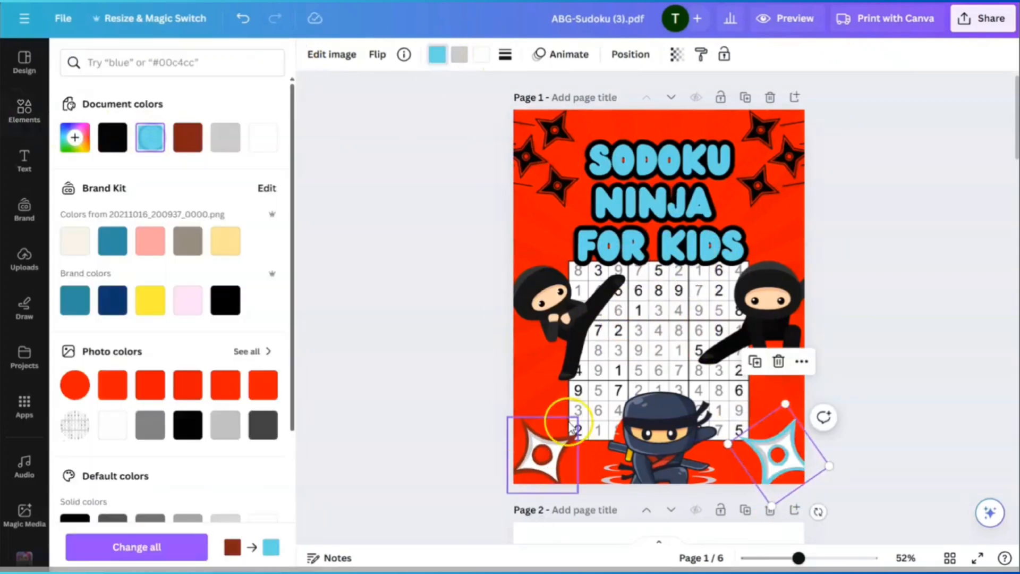
left_click(243, 18)
left_click(879, 378)
Step: Add small black flying stars beside the grid's lower left edge and a flipped copy beside its lower right edge
scroll(879, 378, "down", 1)
scroll(209, 321, "down", 5)
left_click(103, 217)
left_click_drag(640, 218, 585, 262)
left_click(512, 268)
left_click_drag(539, 320, 778, 315)
left_click(377, 55)
left_click(426, 89)
left_click(877, 367)
Step: Try adding the ninja with the red headband to the cover and delete it
scroll(876, 367, "up", 1)
scroll(160, 385, "down", 11)
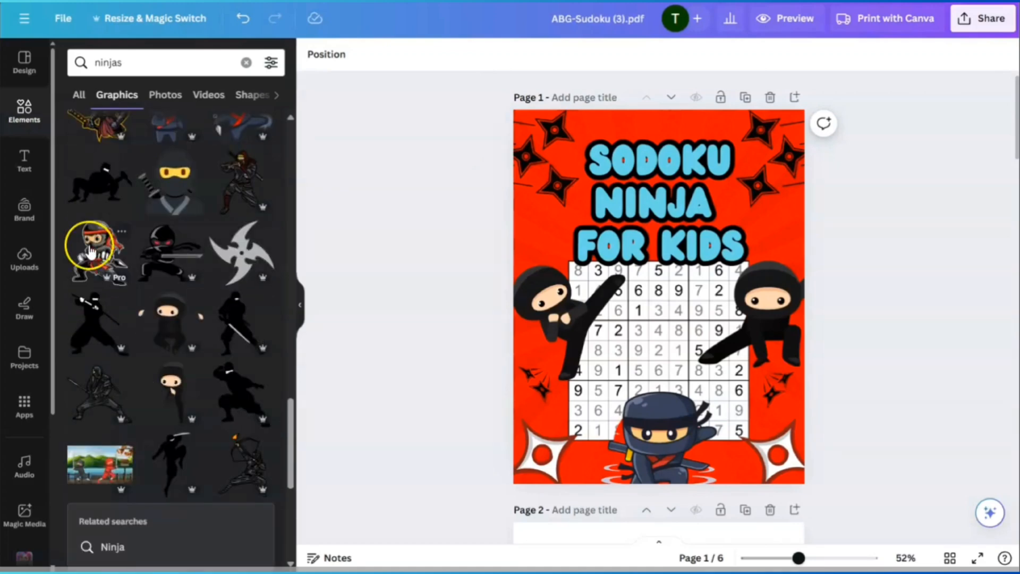
left_click(92, 251)
key("Delete")
Step: Search for comic graphics and place a shrunken POW! graphic at the cover's left edge beside the title
triple_click(109, 63)
type("comic")
key("Return")
scroll(205, 341, "down", 3)
left_click(100, 408)
left_click_drag(775, 203, 606, 339)
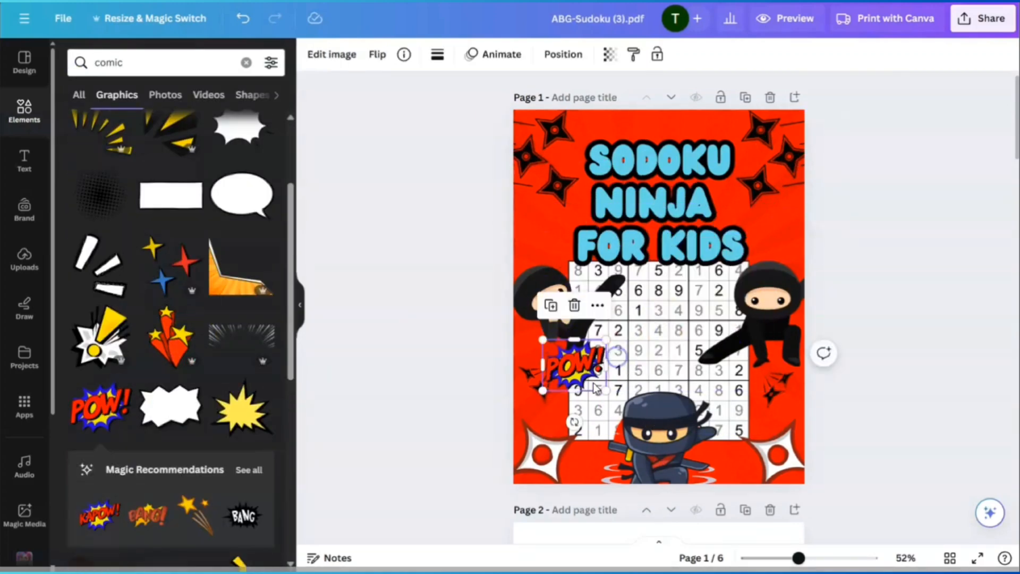
left_click_drag(596, 387, 562, 250)
Step: Move the lower right small flying stars up beside the title and put a small, rotated KAPOW! graphic below the right ninja
scroll(99, 314, "down", 4)
left_click_drag(788, 383, 785, 228)
left_click_drag(742, 362, 771, 392)
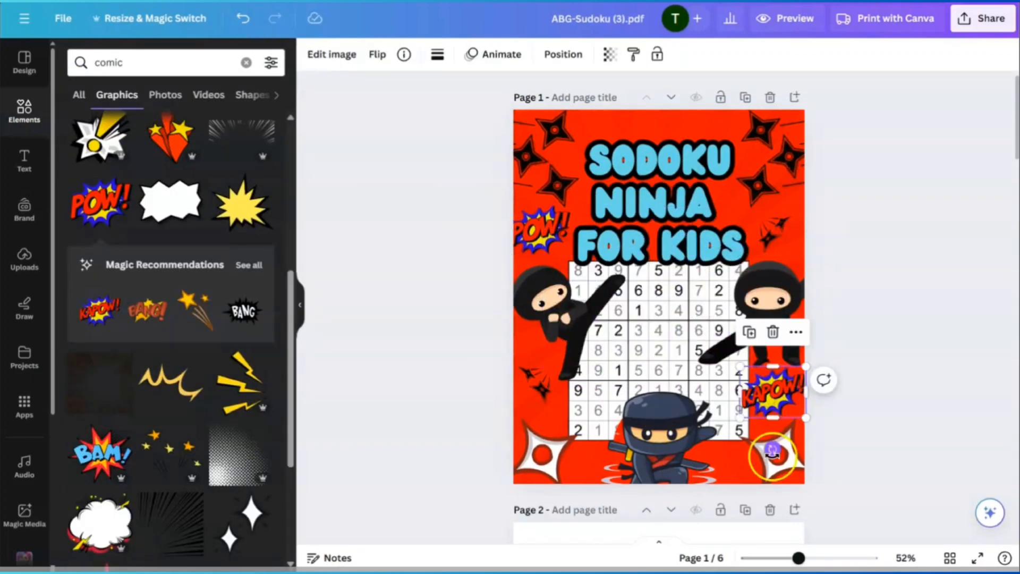
left_click_drag(771, 449, 750, 445)
Step: Enlarge the POW! graphic slightly beside the title
left_click(540, 230)
left_click_drag(504, 205, 495, 202)
left_click(425, 228)
Step: Add a BANG! graphic, shrink it and centre it above the title at the cover's upper edge
left_click(148, 320)
left_click_drag(658, 297, 659, 117)
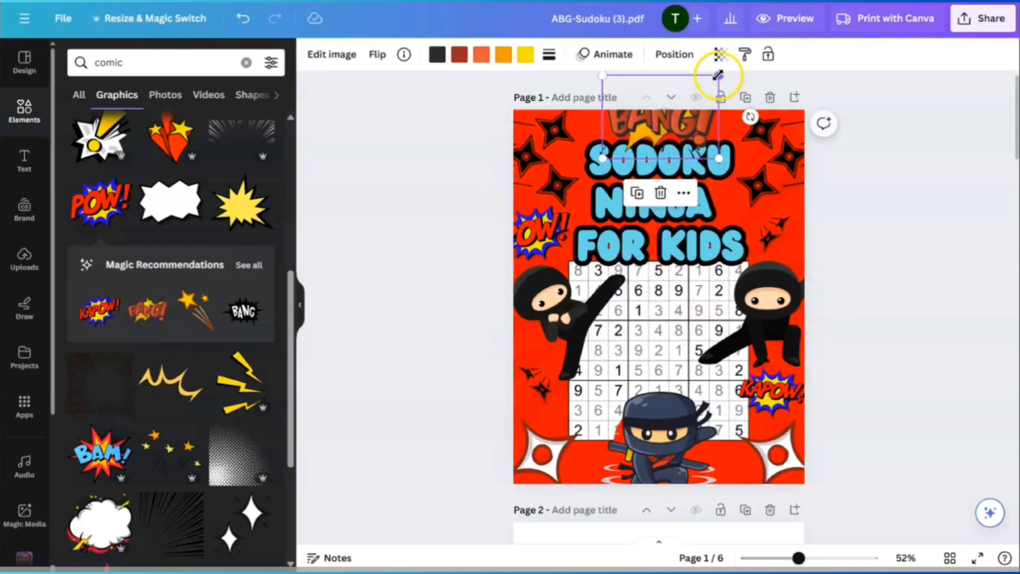
left_click_drag(717, 77, 671, 110)
left_click_drag(637, 134, 662, 124)
Step: Enlarge the POW! graphic further and send it backward in the layer order
left_click(541, 233)
mouse_move(572, 205)
left_mouse_down()
mouse_move(608, 182)
mouse_move(586, 194)
left_mouse_up()
left_click(563, 54)
left_click(214, 99)
left_click(904, 384)
Step: Shift the POW! graphic and the left ninja slightly down, and rotate POW! to about -17°
left_click_drag(539, 224, 539, 233)
left_click_drag(526, 287, 525, 308)
left_click_drag(541, 236, 540, 246)
left_click_drag(541, 305, 558, 308)
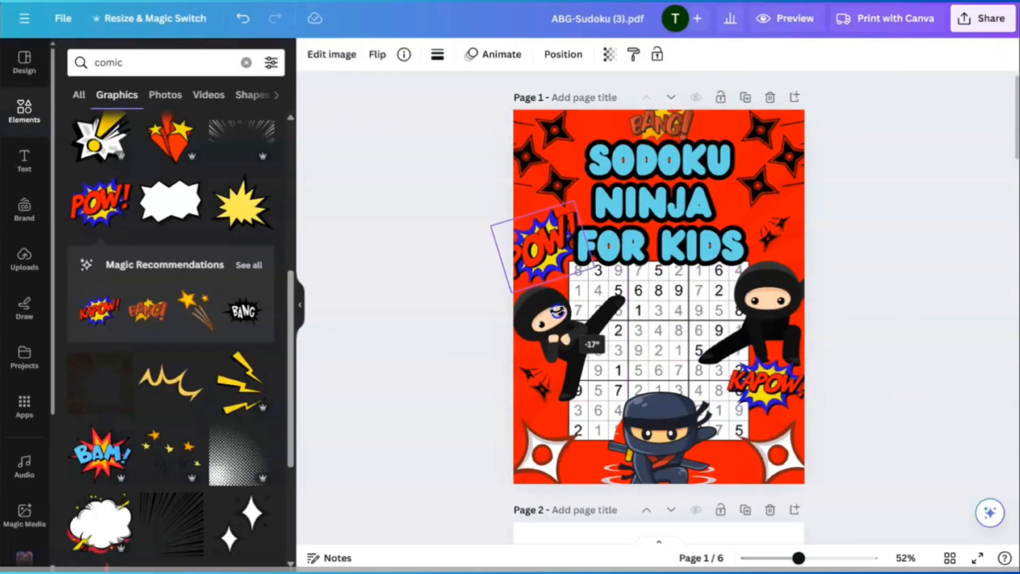
left_click(847, 321)
Step: Add a small yellow shooting star above the right ninja in place of the small black flying stars
scroll(847, 321, "up", 1)
scroll(176, 329, "down", 3)
scroll(191, 297, "up", 2)
left_click(205, 232)
left_click(476, 323)
left_click(195, 241)
left_click_drag(659, 297, 817, 269)
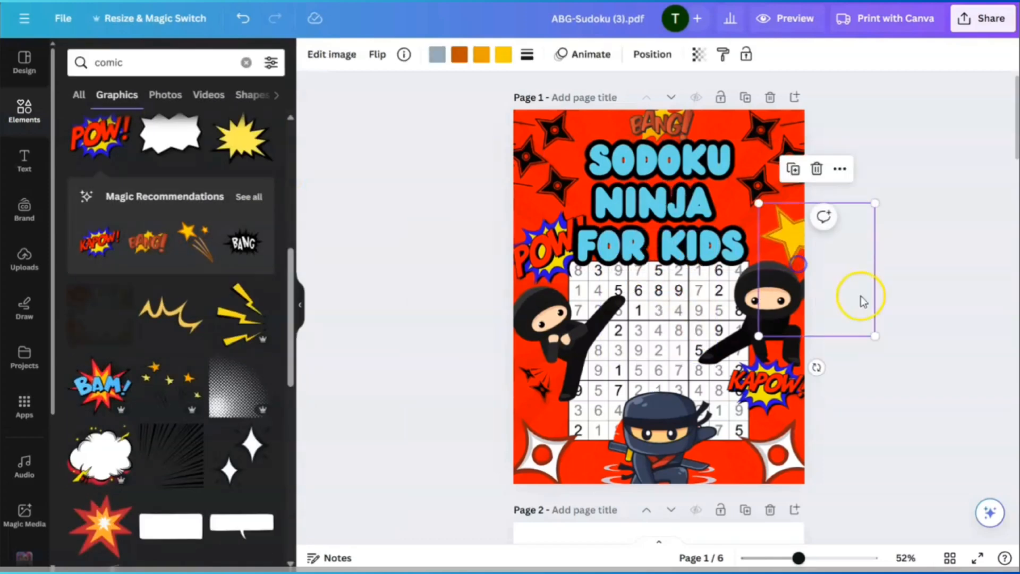
left_click_drag(875, 335, 550, 385)
Step: Replace the small black stars at the grid's lower left with a horizontally flipped copy of the shooting star
left_click(535, 384)
left_click(777, 234)
left_click(378, 54)
left_click(467, 118)
left_click(938, 395)
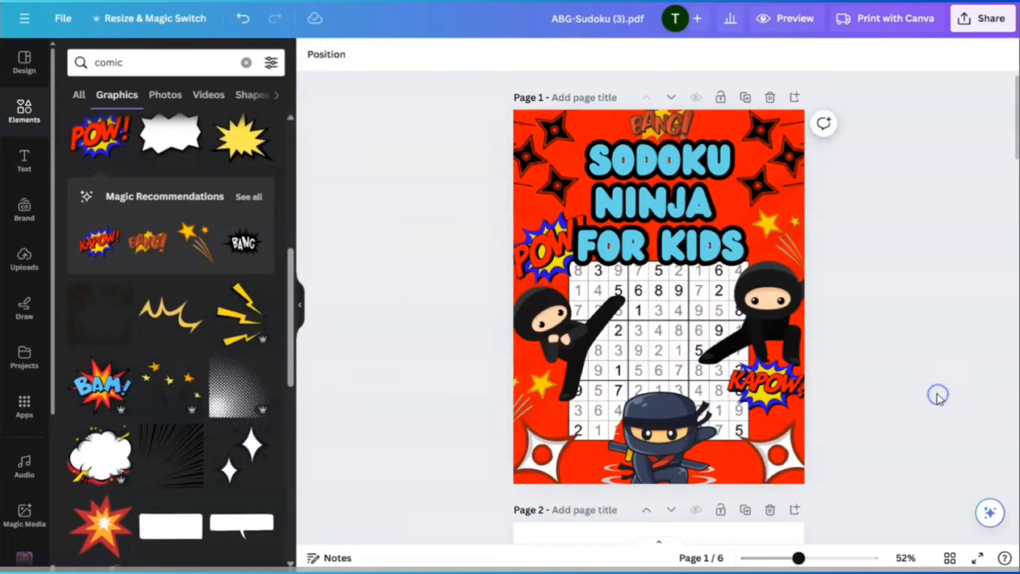
Step: Recolour the cover title text from the light blue fill to yellow
left_click(663, 204)
left_click(510, 55)
left_click(510, 54)
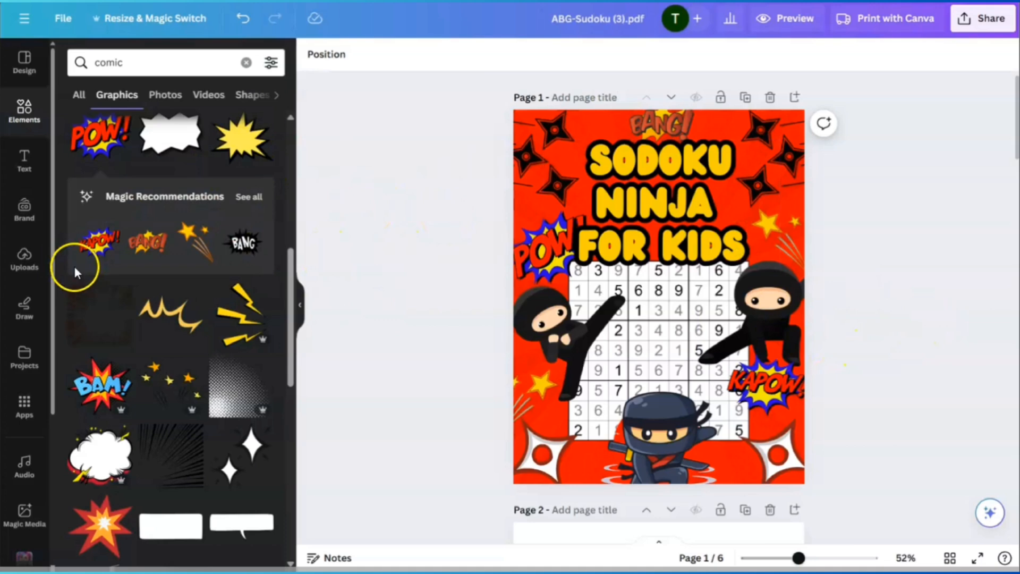
Step: Place a white comic cloud in the cover's lower right corner and put a subheading text box on it
scroll(74, 272, "down", 3)
left_click_drag(101, 250, 776, 463)
left_click(24, 161)
left_click(114, 212)
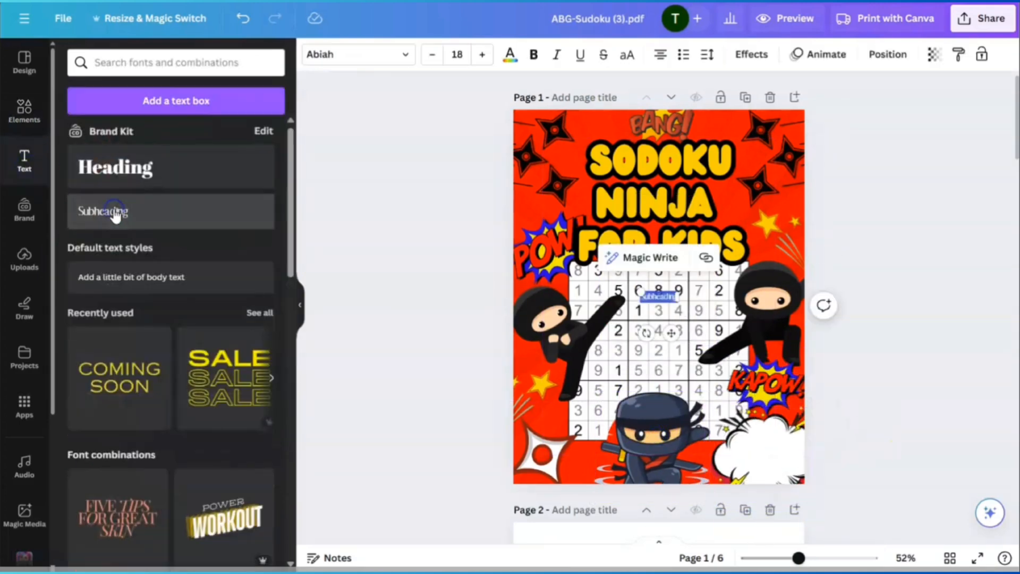
left_click_drag(659, 297, 769, 451)
Step: Set the subheading's font to Wedges and change its text to "Ages 8-12"
left_click(670, 204)
left_click(769, 451)
left_click(358, 54)
left_click(105, 215)
double_click(779, 455)
type("Ages")
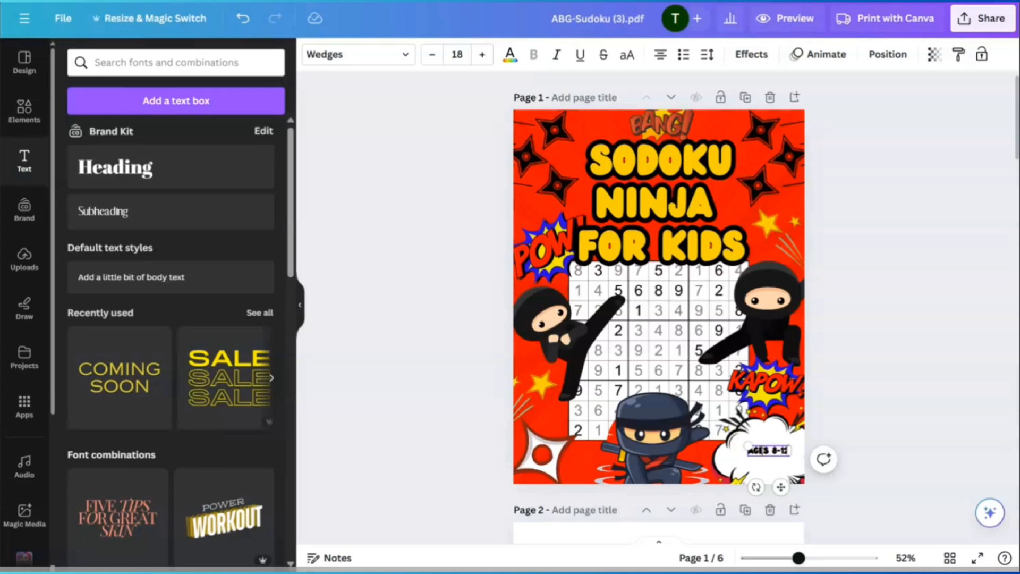
Step: Enlarge and centre the AGES 8-12 text on the cloud, and give it an outline effect with yellow text
left_click_drag(748, 446, 726, 440)
left_click_drag(772, 485, 759, 461)
left_click(751, 55)
left_click(244, 230)
left_click(266, 351)
left_click(510, 54)
left_click(75, 211)
left_click(915, 348)
Step: Fill blank page 2 with the recently used red comic burst background
scroll(915, 348, "up", 1)
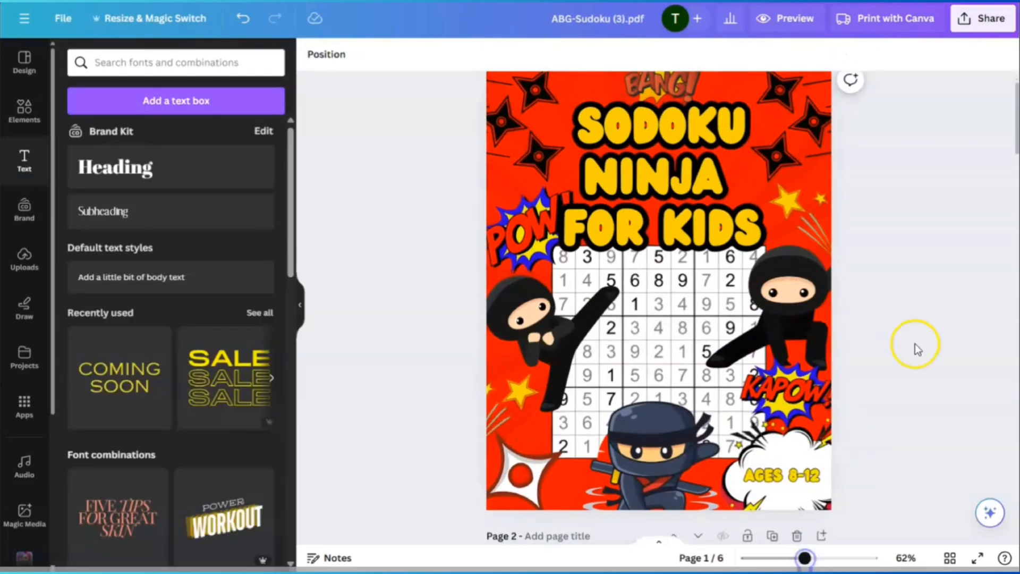
scroll(797, 305, "down", 2)
scroll(802, 303, "down", 2)
scroll(803, 302, "down", 3)
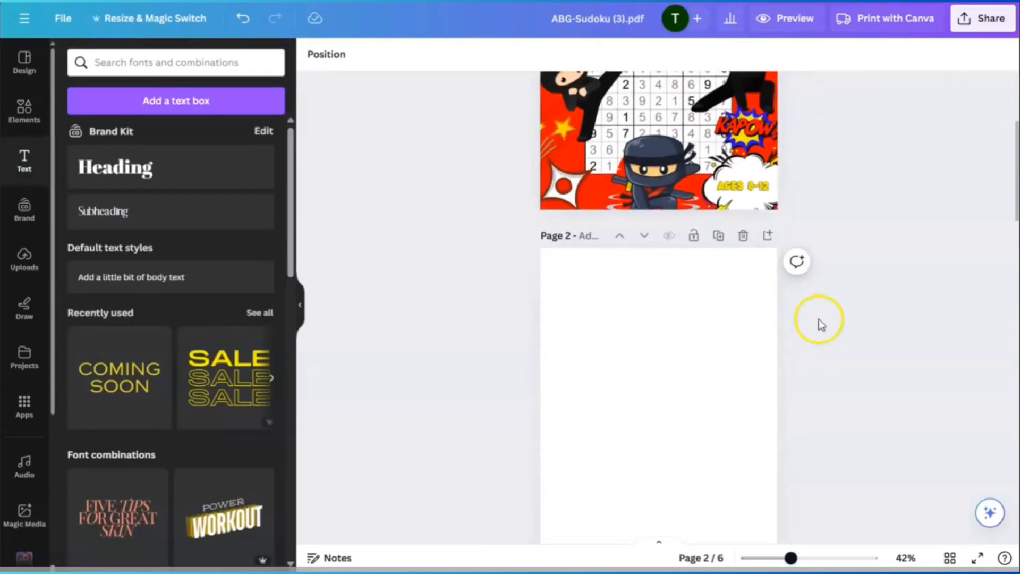
scroll(840, 348, "up", 1)
left_click(577, 276)
left_click(24, 112)
left_click(104, 132)
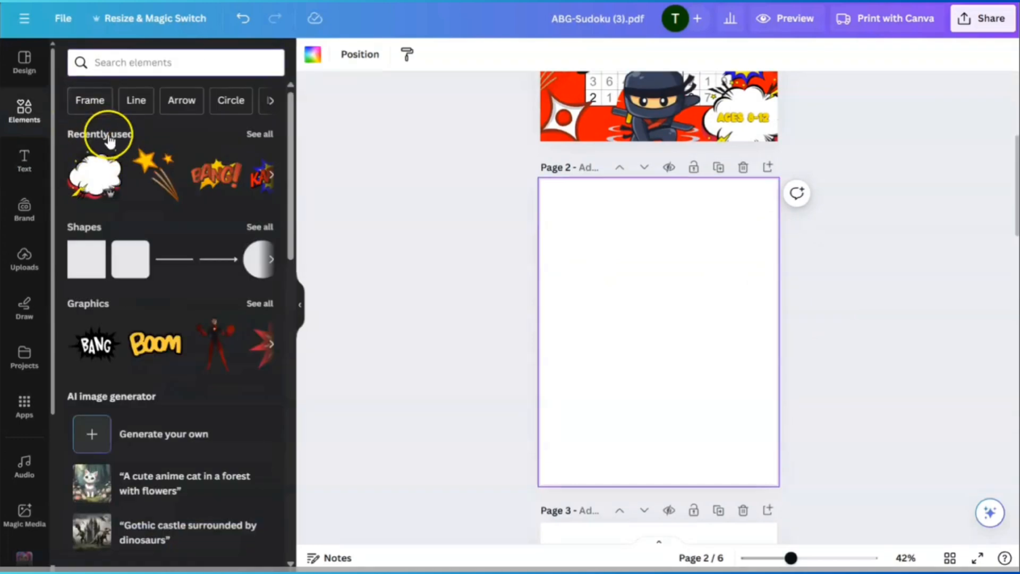
scroll(269, 141, "down", 4)
left_click_drag(100, 194, 563, 195)
left_click(834, 317)
Step: Copy the white comic cloud from the cover to page 2, enlarging and centring it in the page's upper half
scroll(833, 318, "up", 4)
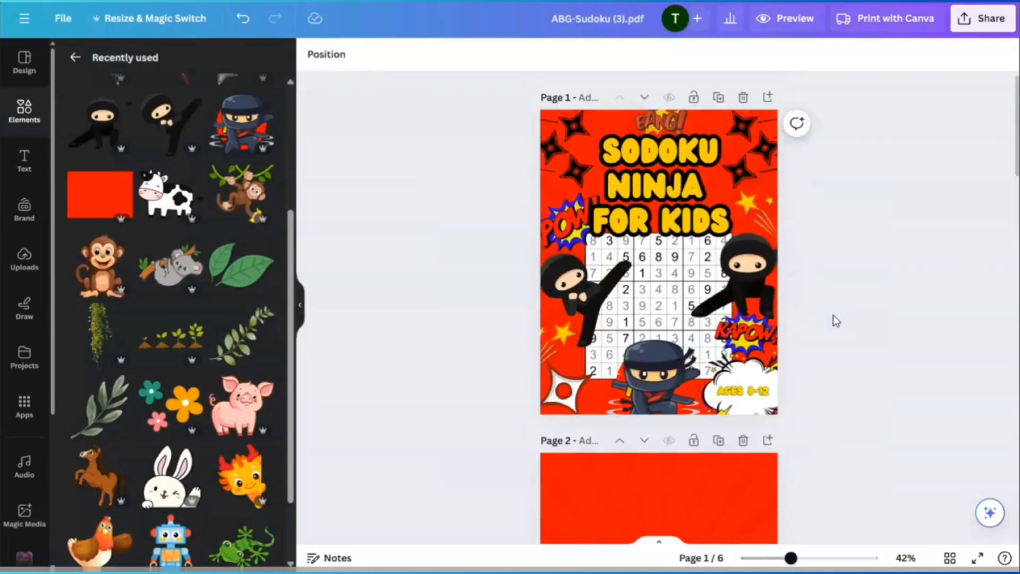
scroll(902, 304, "down", 5)
scroll(882, 322, "up", 5)
scroll(876, 313, "down", 1)
scroll(879, 311, "down", 2)
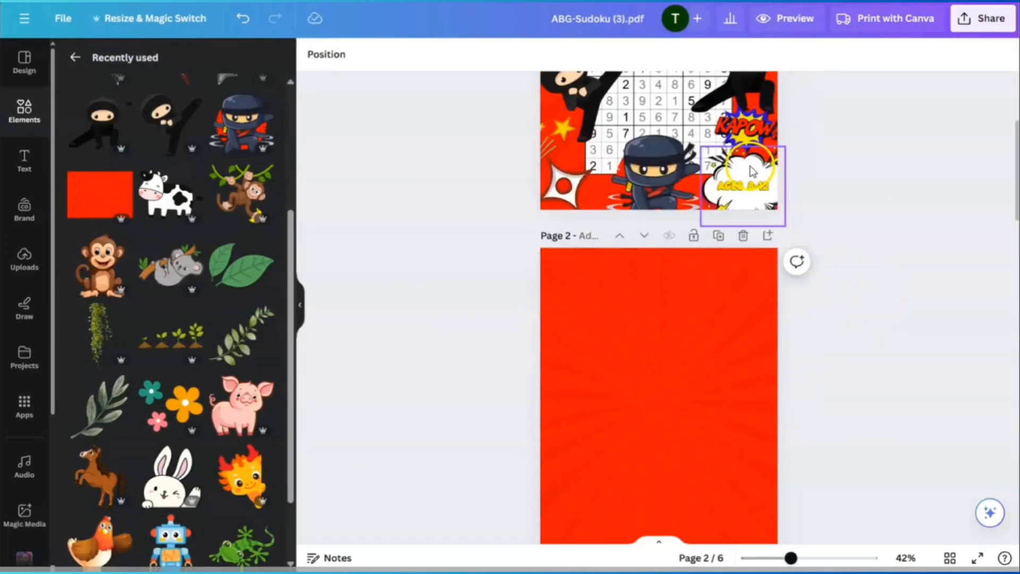
left_click(751, 170)
left_click_drag(751, 171, 597, 325)
left_click_drag(637, 364, 652, 348)
scroll(818, 371, "up", 1)
scroll(861, 348, "down", 3)
left_click(887, 308)
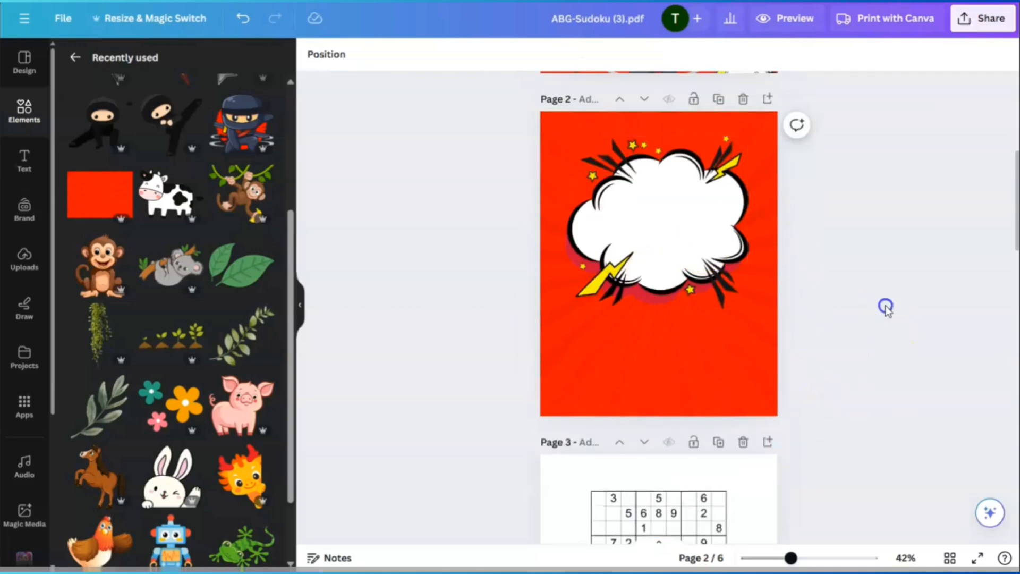
Step: Copy the AGES 8-12 text onto page 2's cloud and change it to "THE ULTIMATE BRAIN CHALLENGE" on two lines
scroll(885, 305, "up", 2)
left_click(744, 183)
left_click_drag(744, 183, 661, 348)
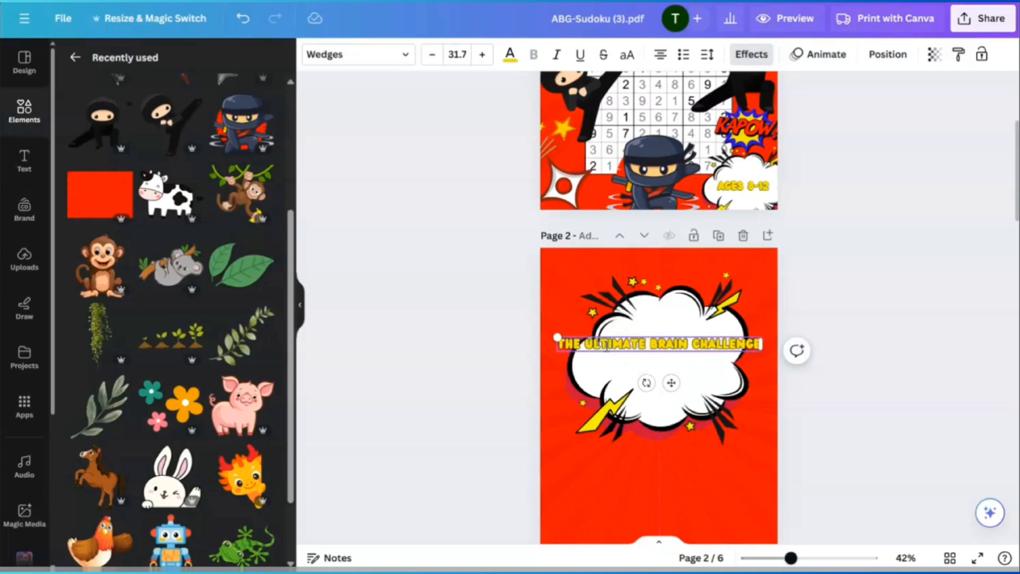
key("Return")
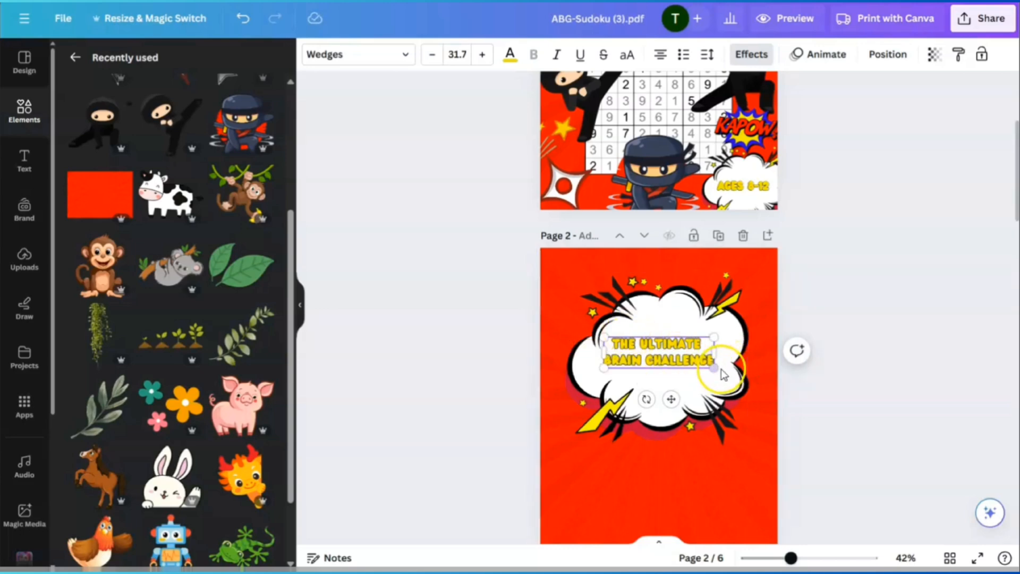
Step: Enlarge THE ULTIMATE BRAIN CHALLENGE text slightly and centre it within the cloud
left_click_drag(714, 367, 723, 375)
left_click(858, 412)
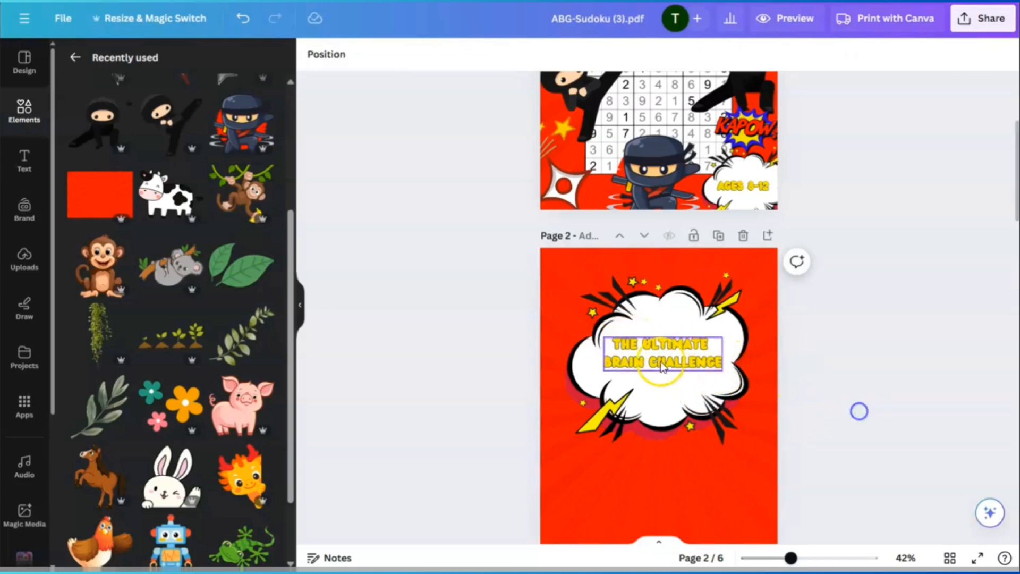
left_click_drag(665, 354, 661, 355)
scroll(815, 416, "down", 3)
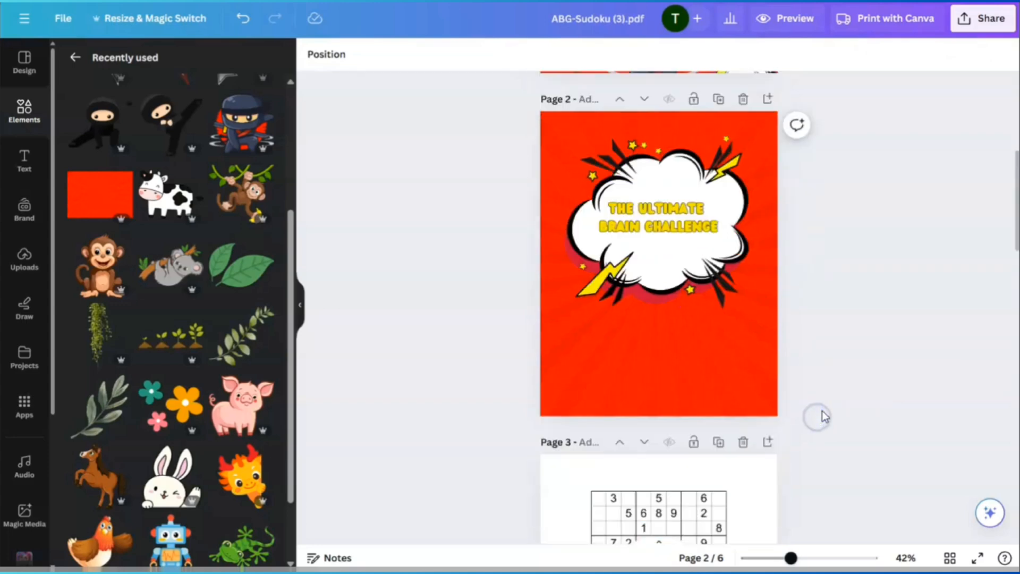
Step: Add a heading text box to page 2 and centre it near the page's lower edge
left_click(667, 226)
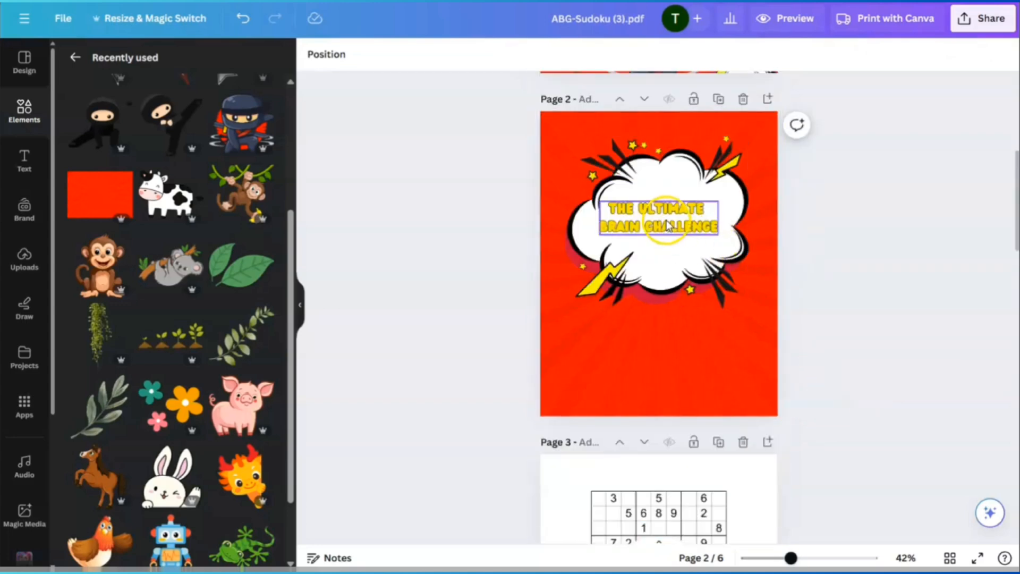
left_click(8, 158)
left_click(111, 165)
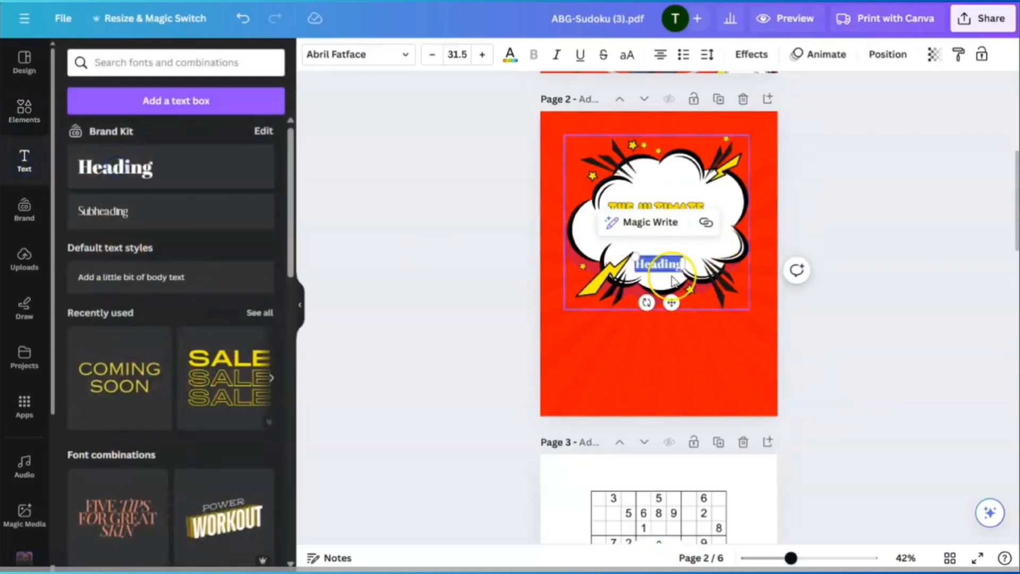
left_click_drag(684, 309, 669, 355)
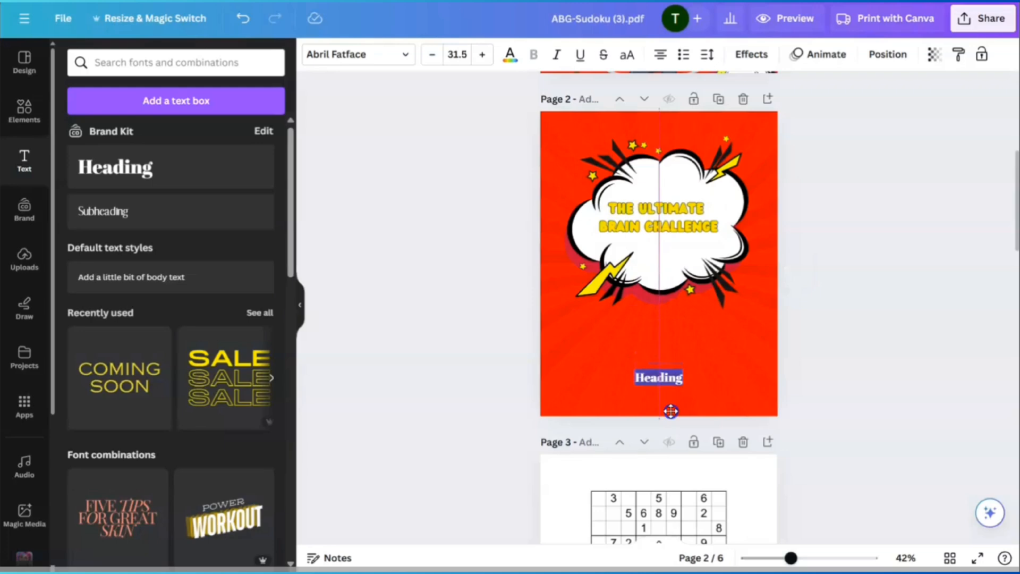
left_click_drag(670, 411, 671, 412)
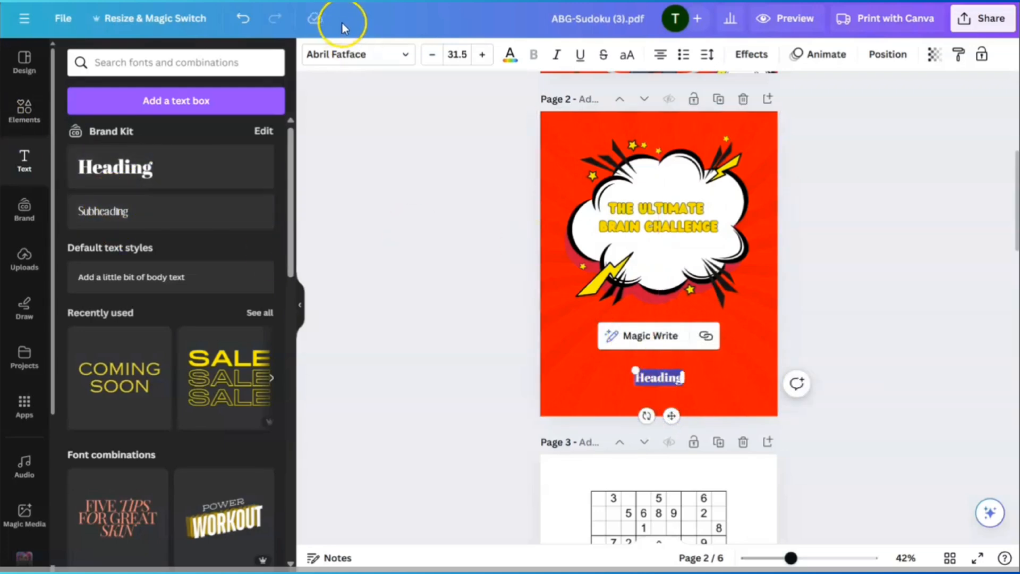
Step: Change the heading to "CHALLENGE ACCEPTED" in the Wedges font and shift it left of the page centre
left_click(366, 56)
left_click(97, 215)
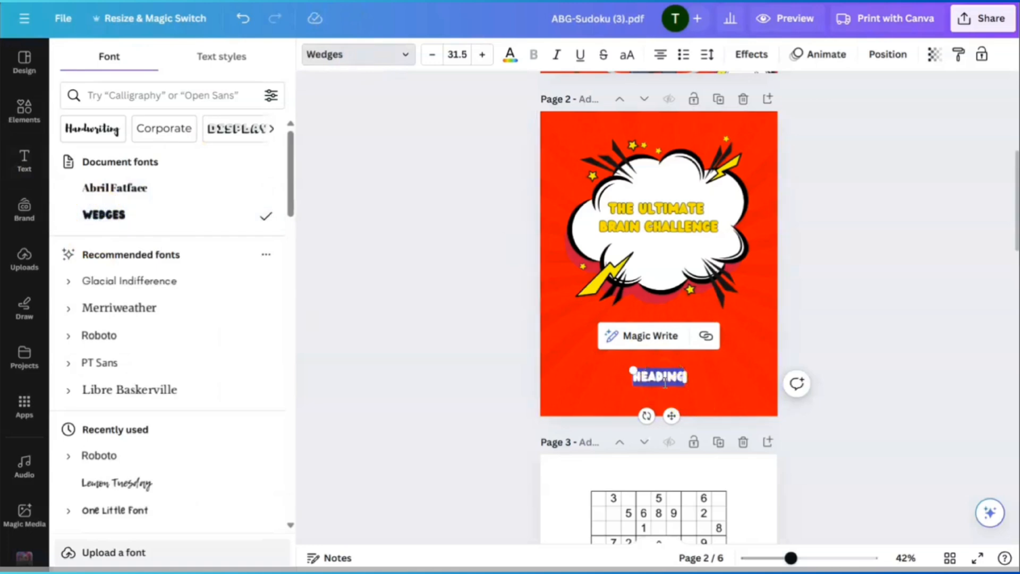
type("NA")
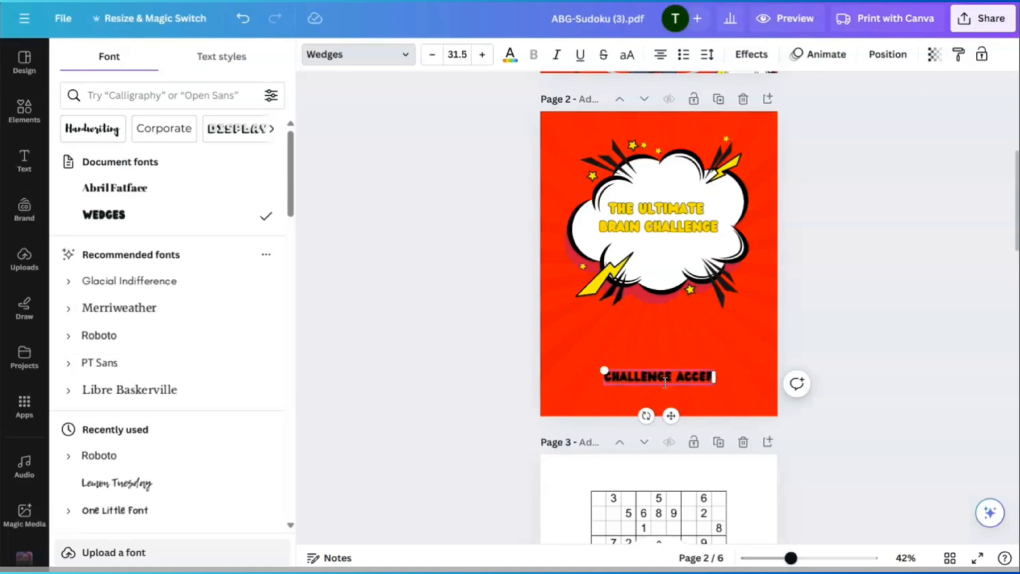
left_click(779, 346)
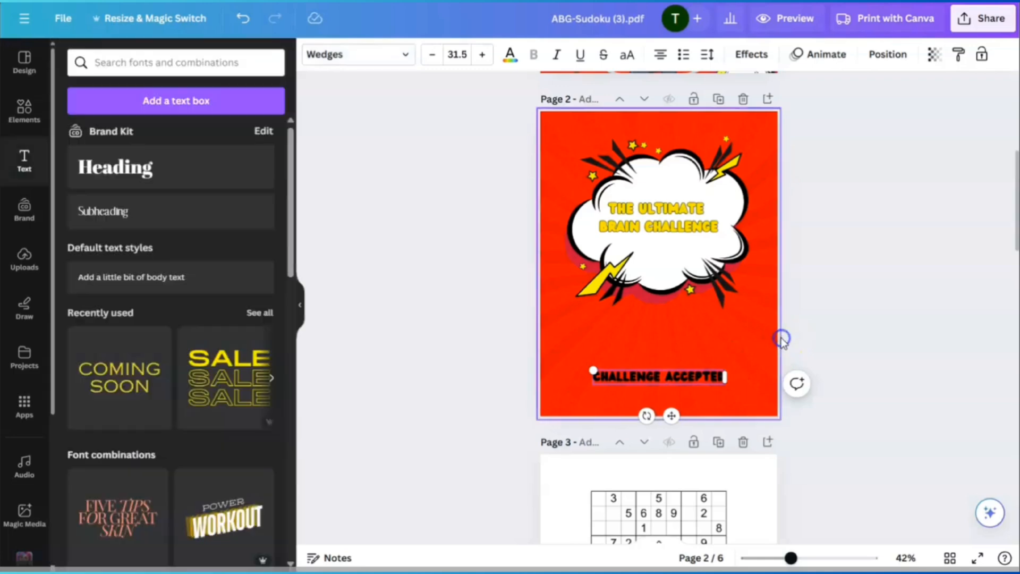
left_click(729, 326)
left_click(660, 372)
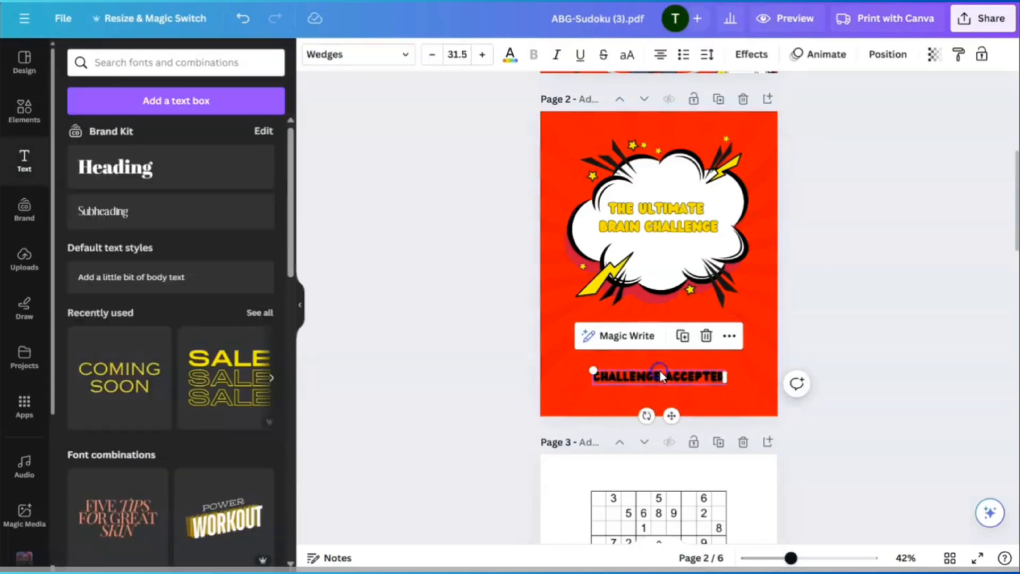
left_click_drag(668, 377, 644, 377)
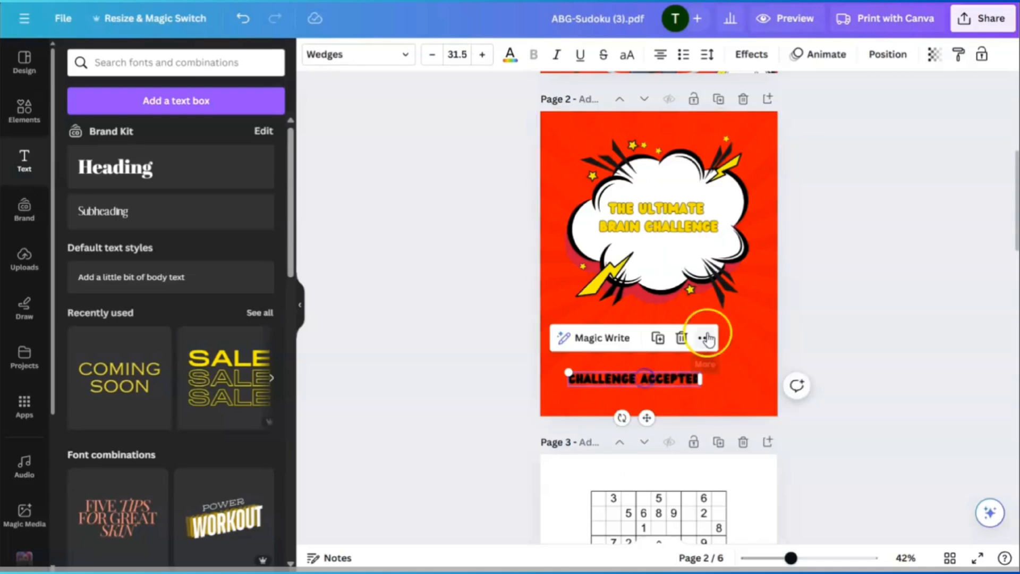
left_click(760, 376)
Step: Search for ninja graphics and place the dark blue flying-kick ninja in page 2's lower right corner
left_click(25, 124)
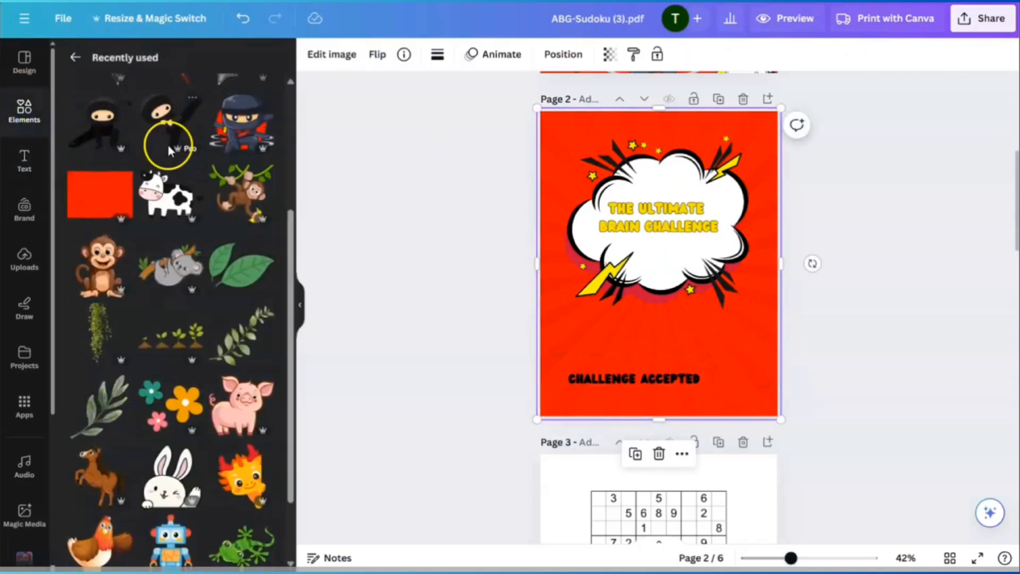
scroll(228, 266, "up", 5)
left_click(75, 58)
left_click(157, 67)
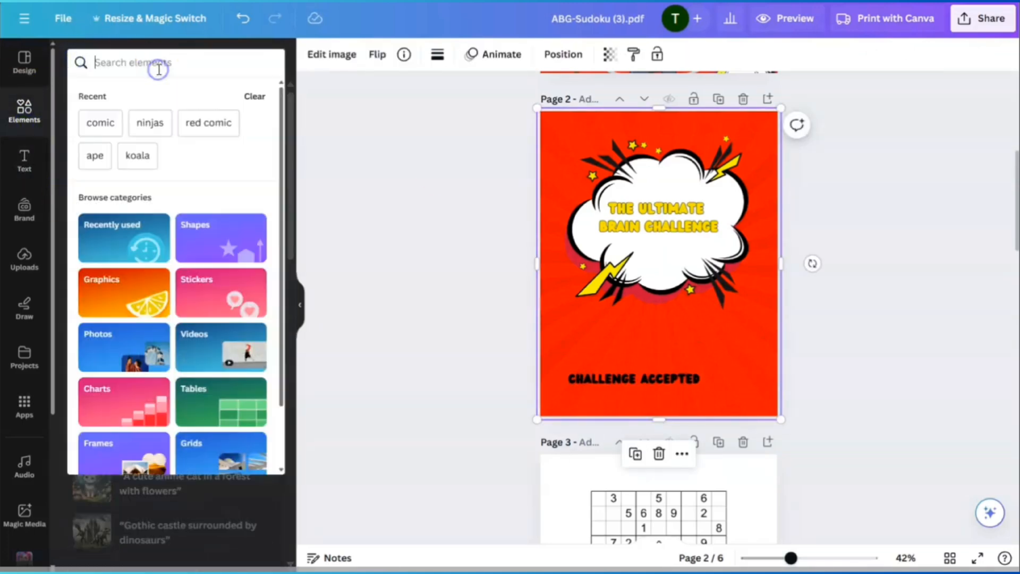
type("ninja")
key("Return")
left_click(269, 169)
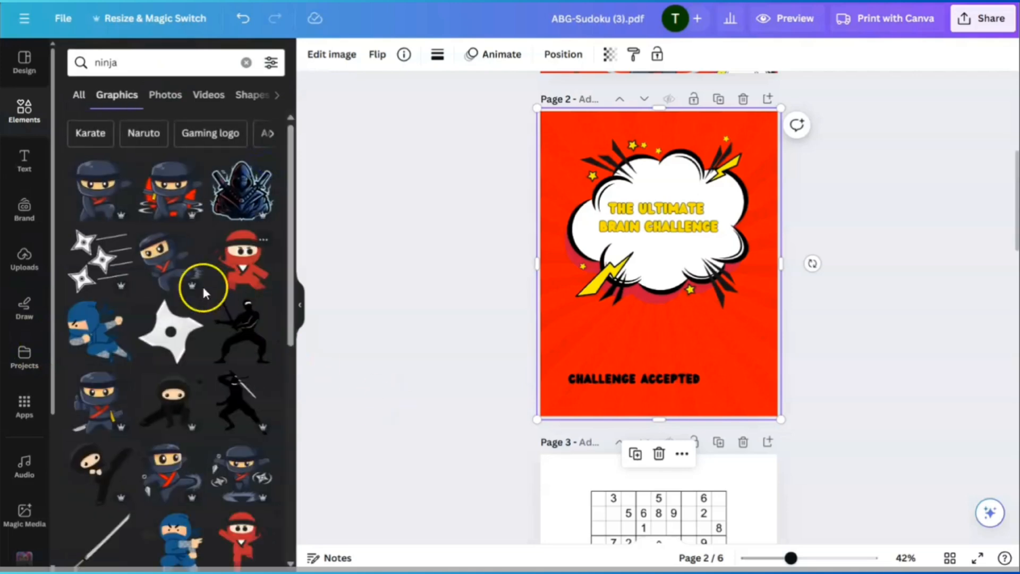
left_click(170, 260)
left_click_drag(658, 255, 728, 353)
Step: Enlarge the kicking ninja and fit the CHALLENGE ACCEPTED text beside it at size 28.4 near the page's lower edge
left_click_drag(644, 375, 617, 358)
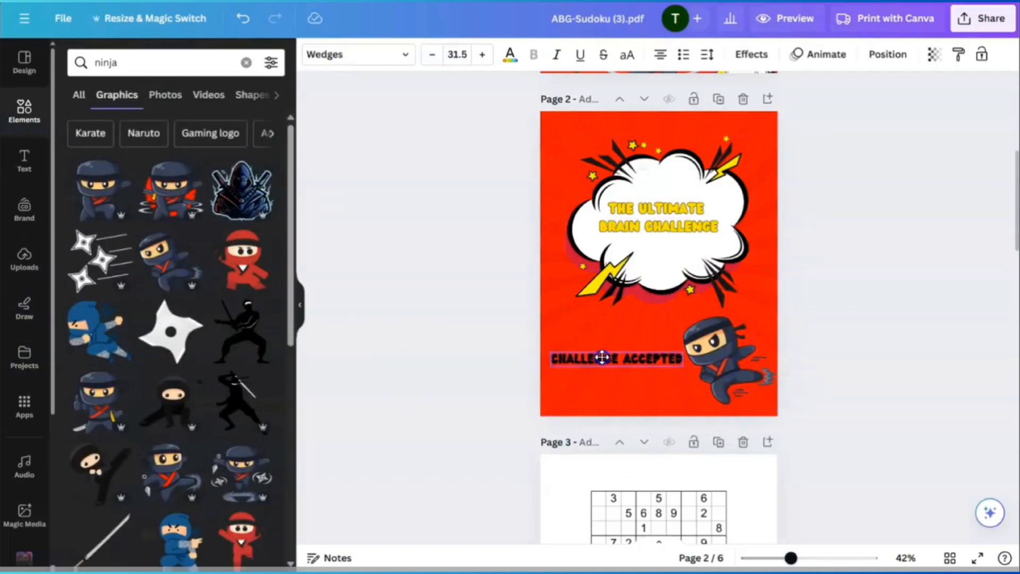
left_click_drag(743, 366, 754, 369)
left_click_drag(646, 359, 646, 337)
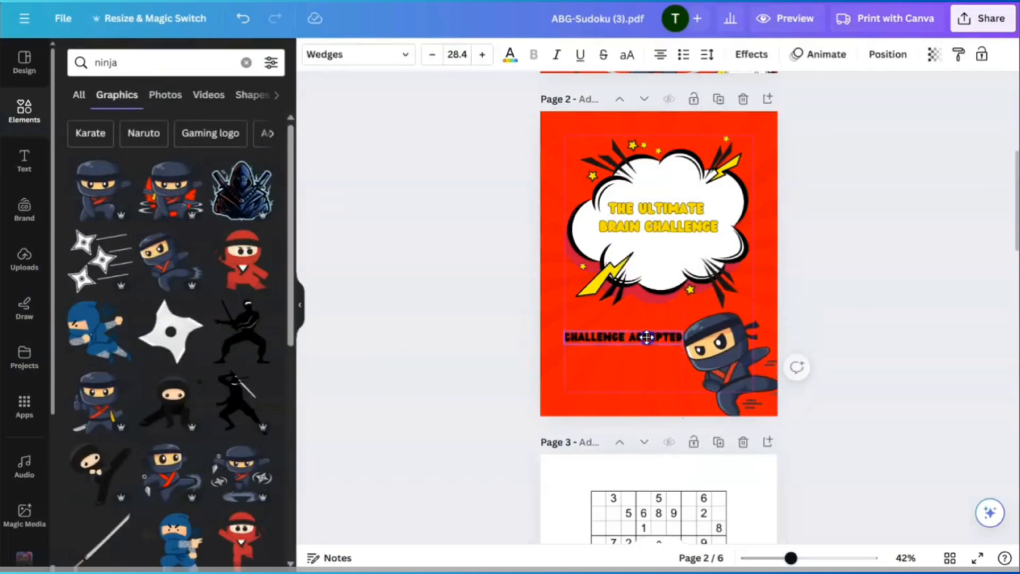
left_click(744, 351)
left_click(817, 344)
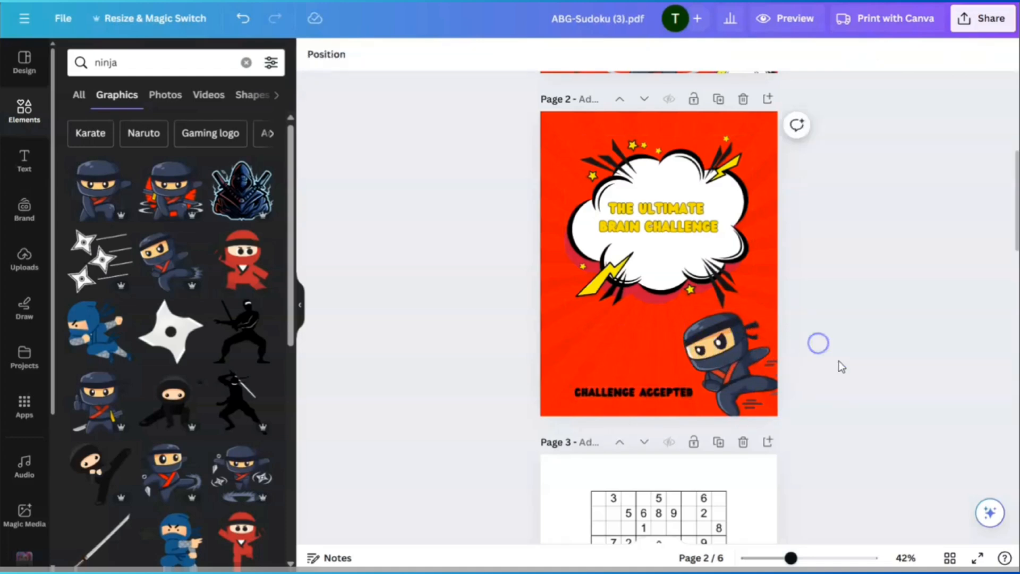
Step: Place a small copy of a solved sudoku grid on page 2, tilted 10.8° and partly behind the kicking ninja
scroll(839, 366, "down", 15)
scroll(839, 365, "down", 4)
left_click_drag(610, 318, 618, 190)
scroll(593, 231, "up", 17)
left_click_drag(630, 242, 640, 241)
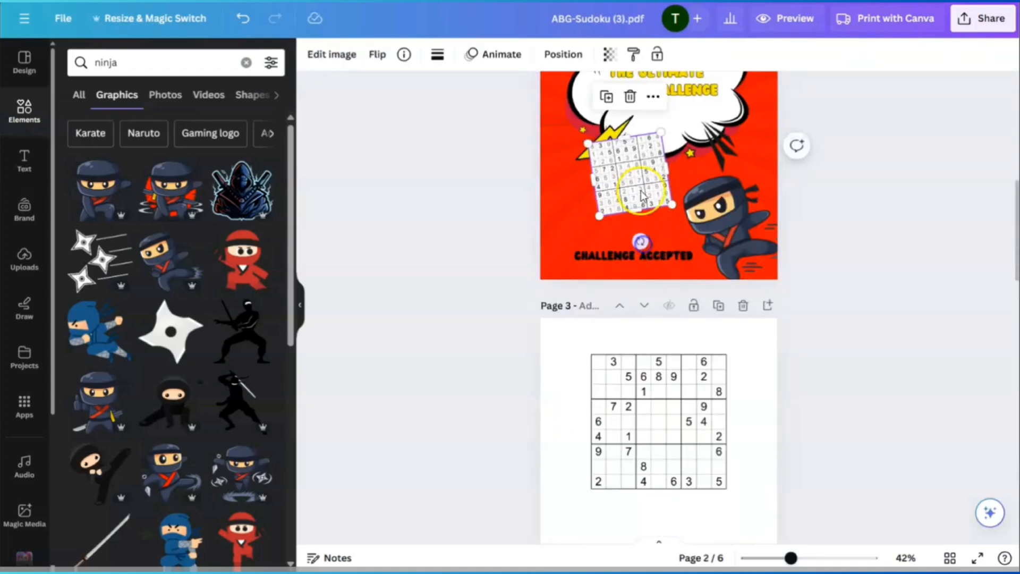
left_click_drag(639, 190, 673, 195)
left_click_drag(675, 247, 657, 250)
left_click(563, 54)
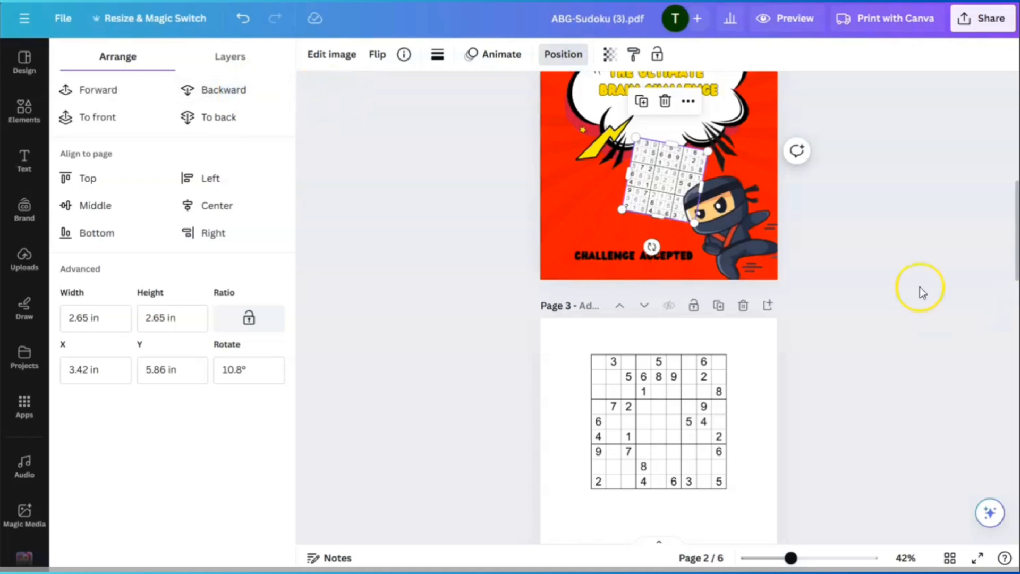
left_click(874, 349)
Step: Copy page 3's unsolved puzzle onto page 2, shrink it and tilt it counterclockwise below the title text
left_click(668, 437)
left_click(635, 322)
left_click_drag(660, 445, 614, 185)
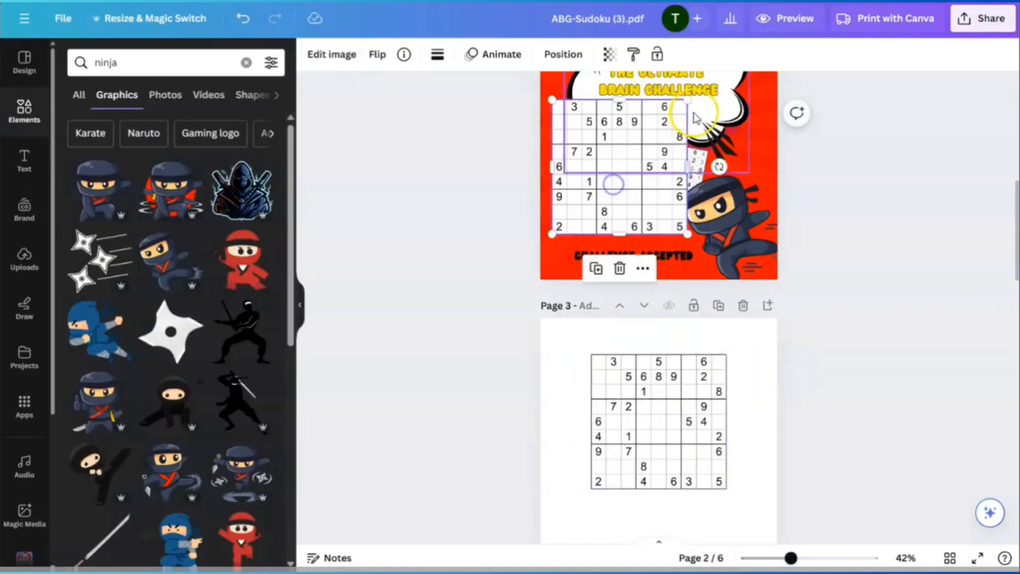
left_click_drag(689, 99, 630, 159)
left_click_drag(614, 183, 699, 146)
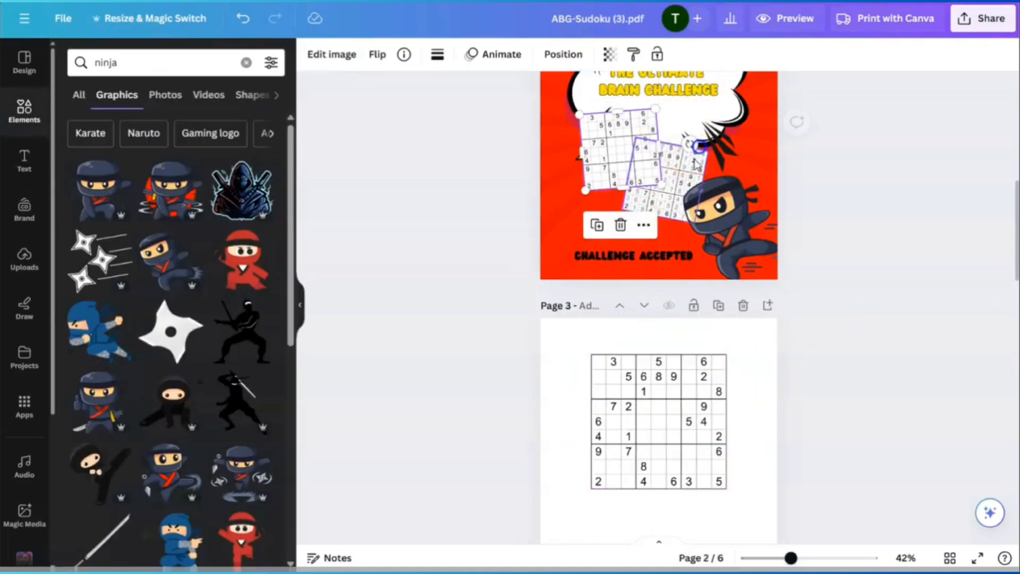
Step: Move page 2's solved grid down beside the ninja and nudge the unsolved grid above it
left_click(674, 197)
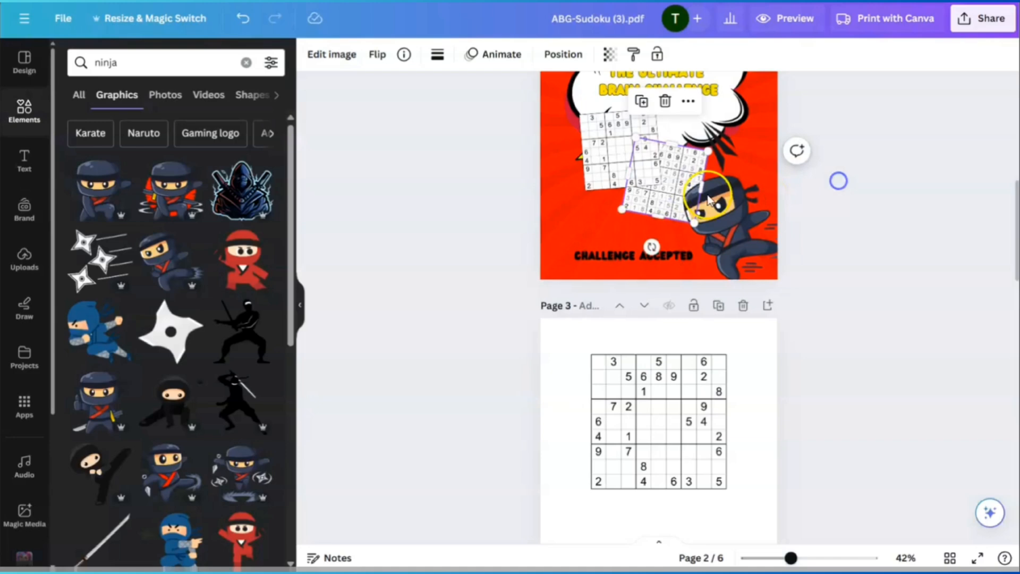
left_click_drag(668, 197, 668, 223)
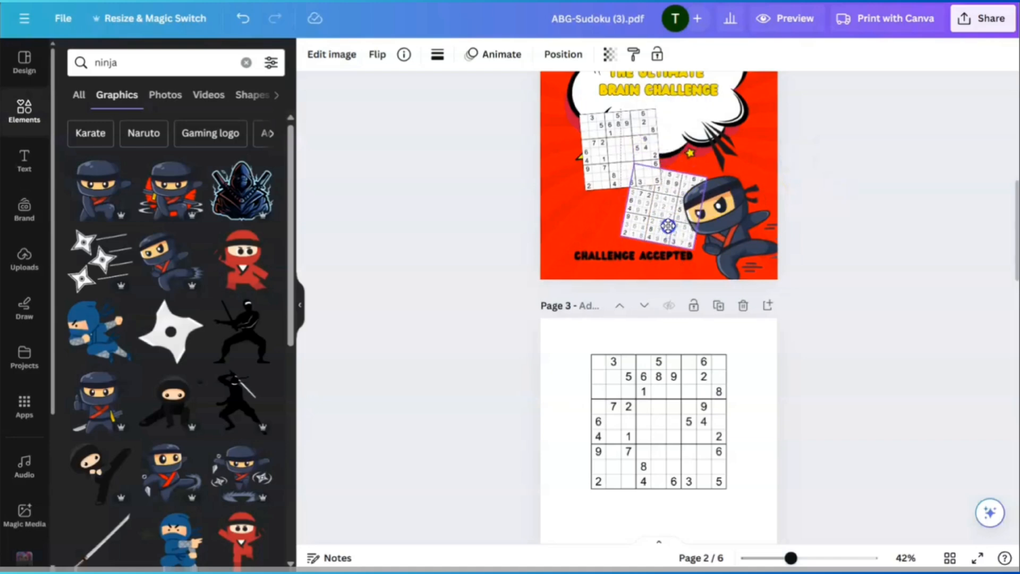
left_click_drag(606, 151, 608, 160)
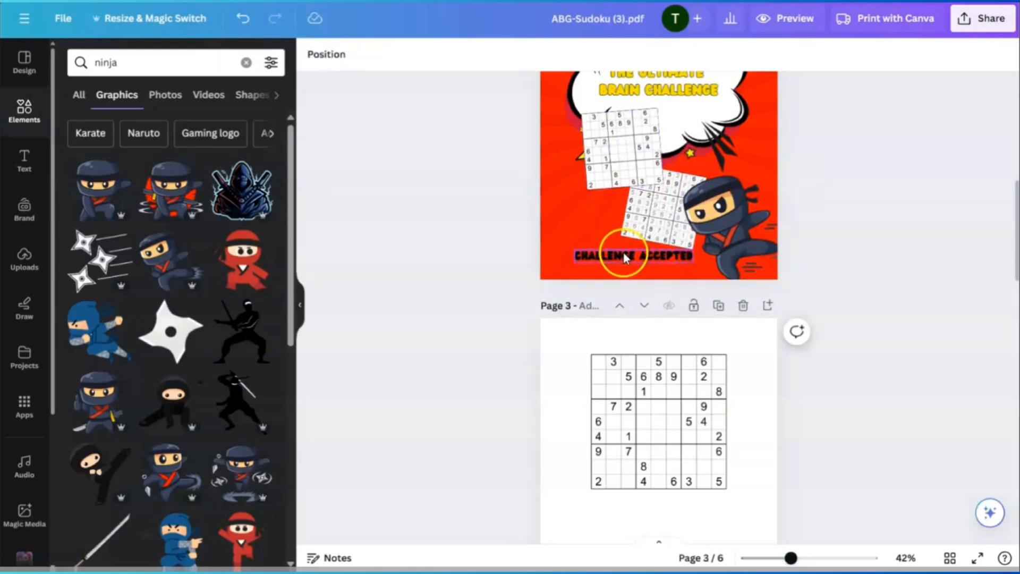
Step: Move CHALLENGE ACCEPTED up and left, wrap it onto two lines, and shift the solved grid right to clear it
left_click_drag(623, 255, 625, 212)
left_click_drag(658, 255, 655, 256)
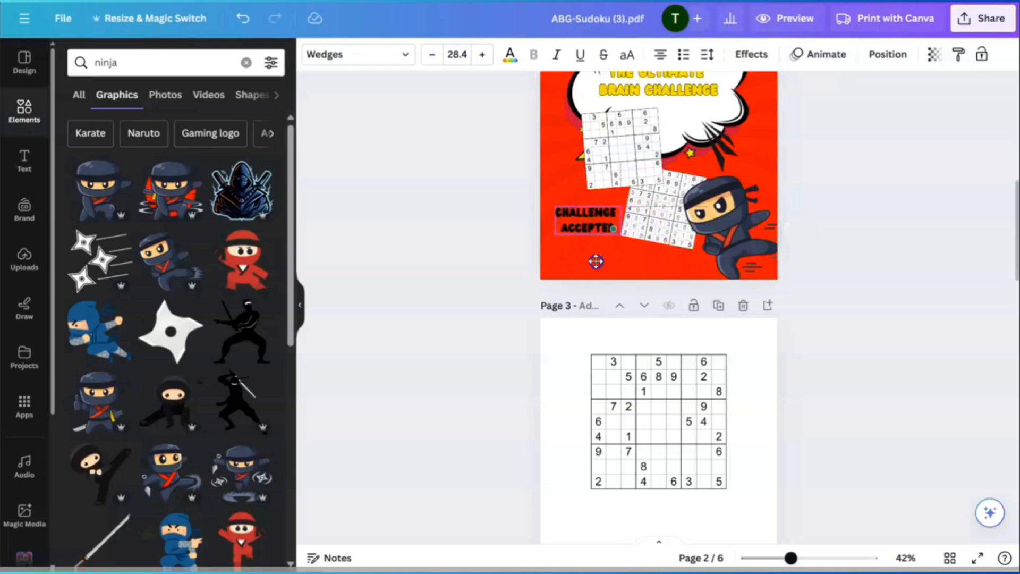
left_click_drag(602, 260, 602, 259)
left_click_drag(654, 230, 665, 230)
left_click_drag(607, 217, 610, 217)
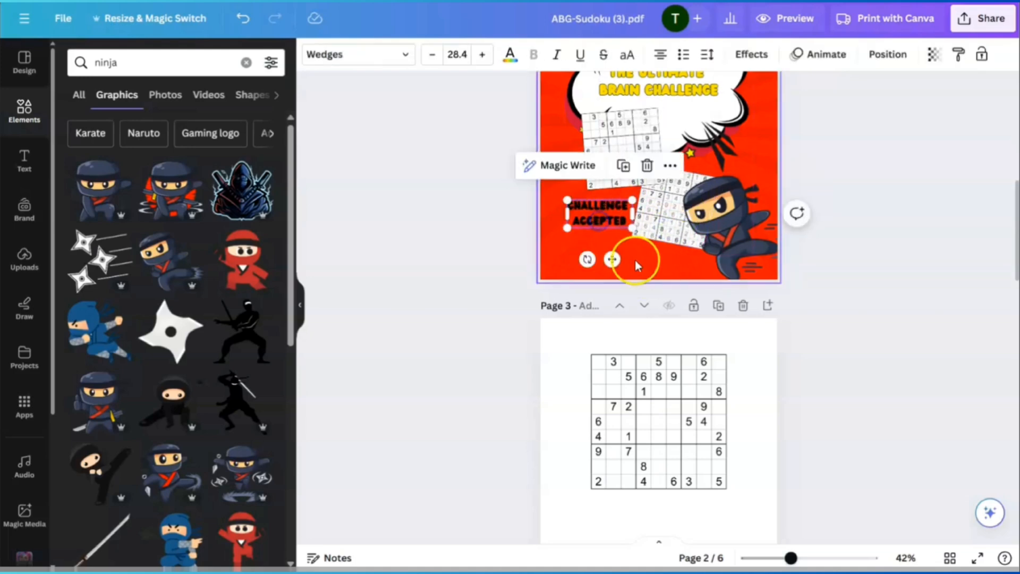
Step: Apply the Glow shadow effect to both the unsolved and the solved sudoku grids on page 2
scroll(632, 245, "up", 1)
left_click(618, 201)
left_click(323, 56)
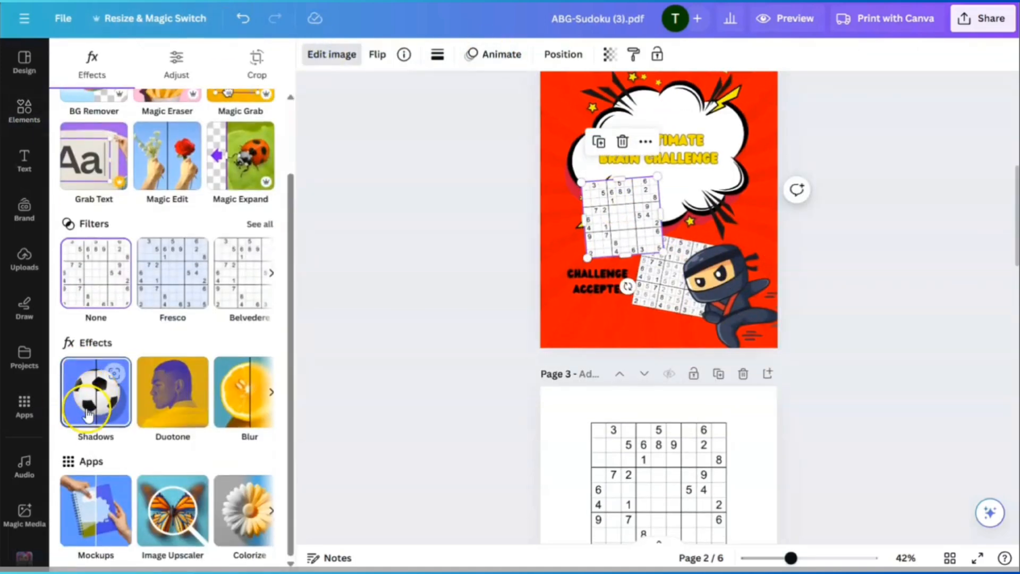
left_click(96, 393)
left_click(107, 224)
left_click(667, 300)
left_click(101, 215)
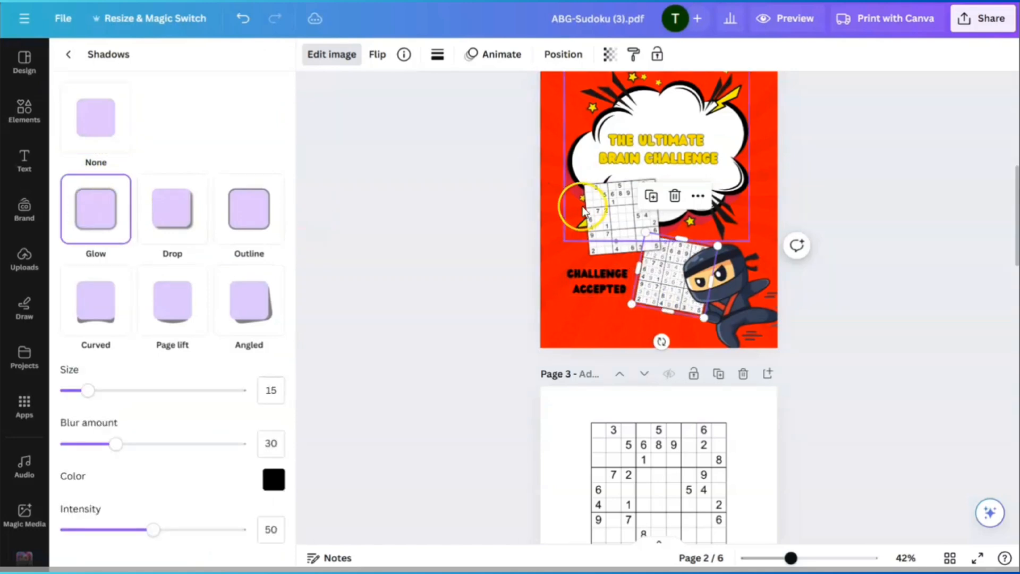
Step: Enlarge page 2's unsolved grid slightly and adjust the placement of the solved grid beside the ninja
left_click(595, 208)
mouse_move(581, 183)
left_mouse_down()
mouse_move(568, 179)
mouse_move(576, 179)
left_mouse_up()
left_click(652, 289)
left_click_drag(653, 289, 664, 296)
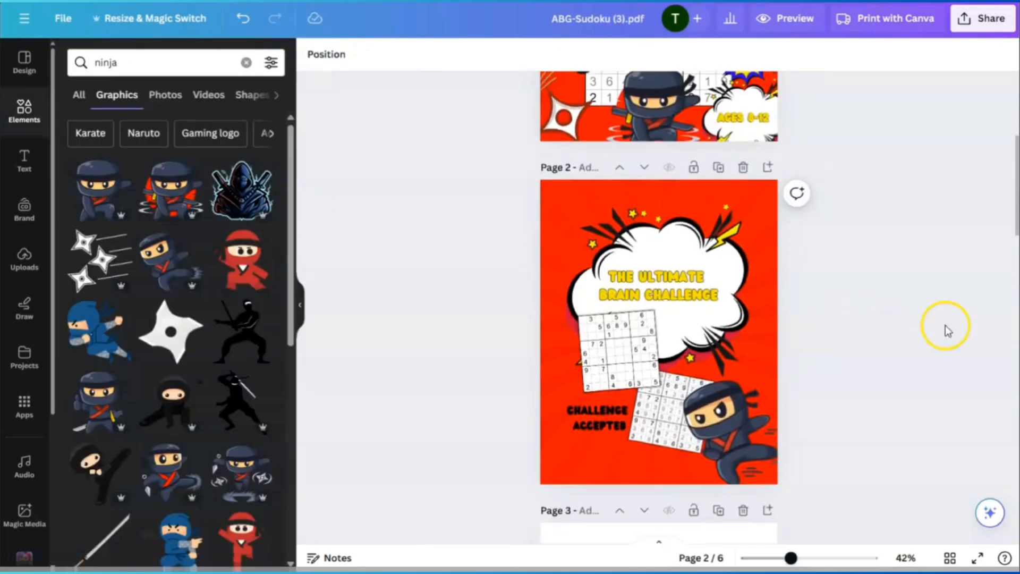
Step: Add the black ninja mask graphic to page 2 and fit it into the page's upper left corner
scroll(946, 326, "down", 3)
scroll(160, 319, "down", 3)
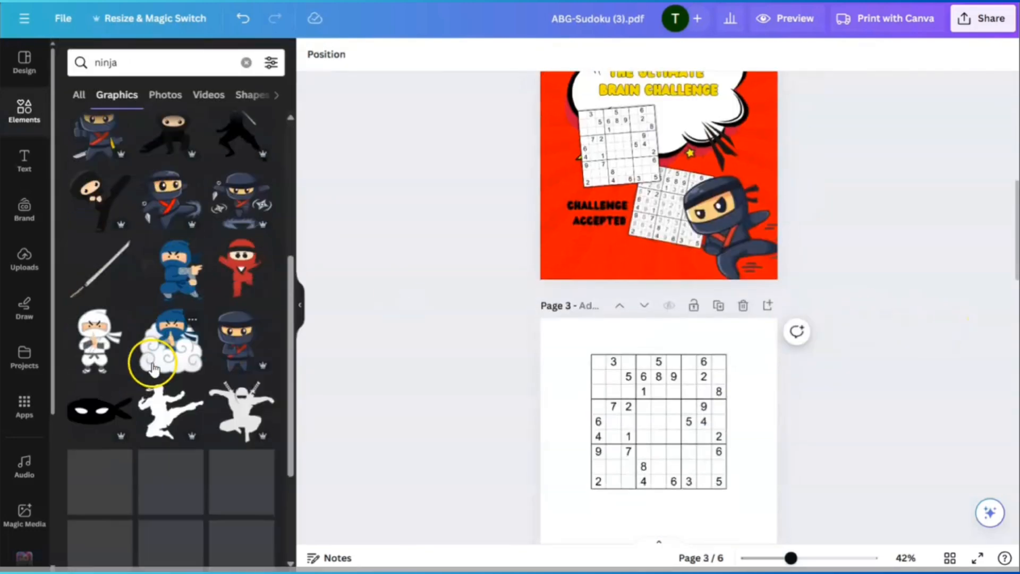
left_click(99, 264)
scroll(703, 311, "up", 4)
left_click(718, 343)
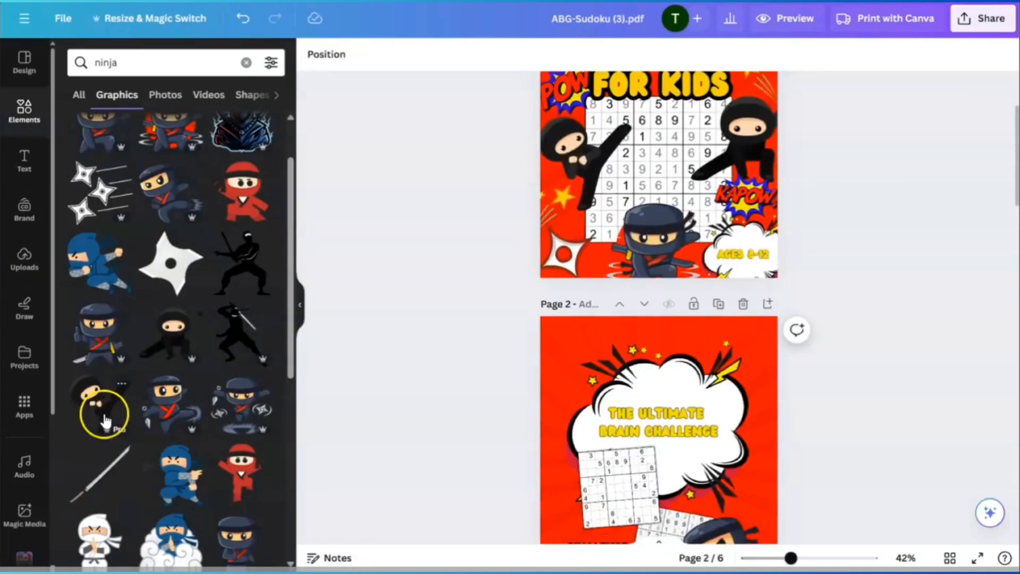
scroll(105, 418, "down", 6)
left_click(99, 275)
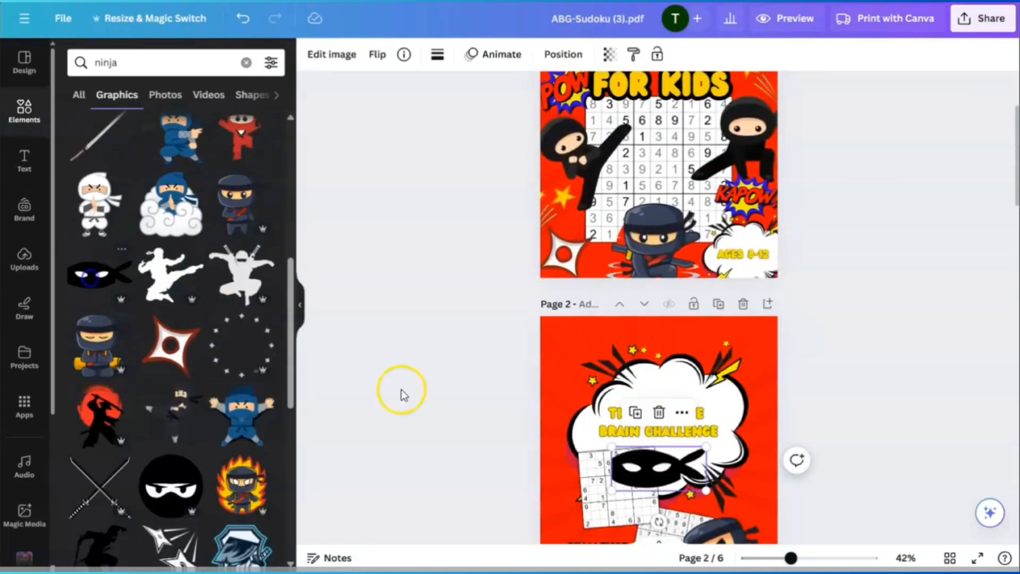
left_click_drag(668, 470, 600, 344)
left_click_drag(569, 332, 566, 339)
left_click(901, 433)
Step: Add the dark curved-blade throwing star graphic and fit it into page 2's upper right corner
scroll(902, 433, "down", 3)
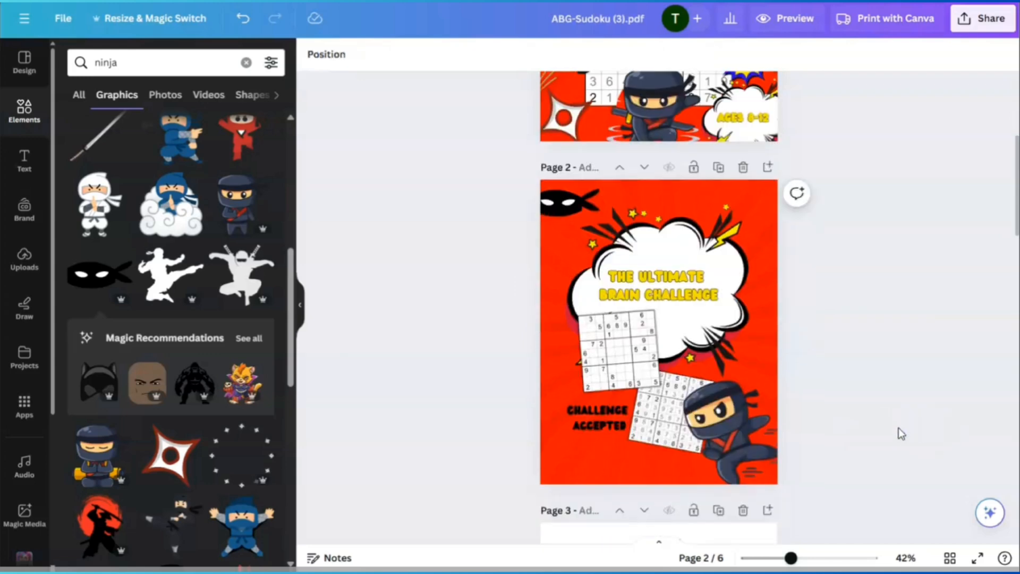
scroll(186, 353, "down", 9)
left_click_drag(237, 353, 779, 229)
left_click_drag(729, 272, 784, 220)
left_click(829, 287)
Step: Shift the two-line CHALLENGE ACCEPTED text slightly left, away from the solved grid
scroll(847, 319, "down", 1)
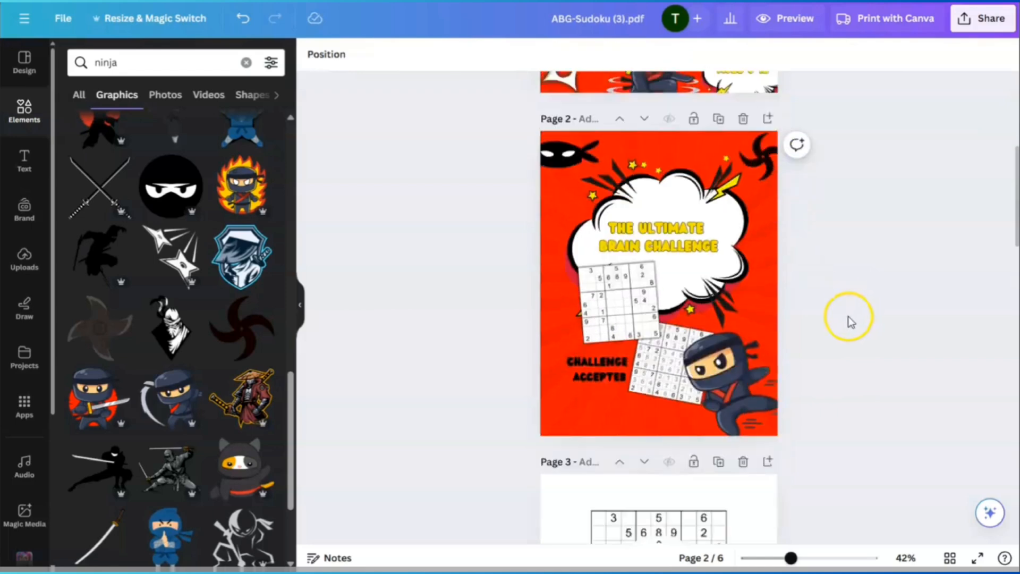
left_click(600, 341)
left_click_drag(601, 341, 596, 344)
left_click(830, 391)
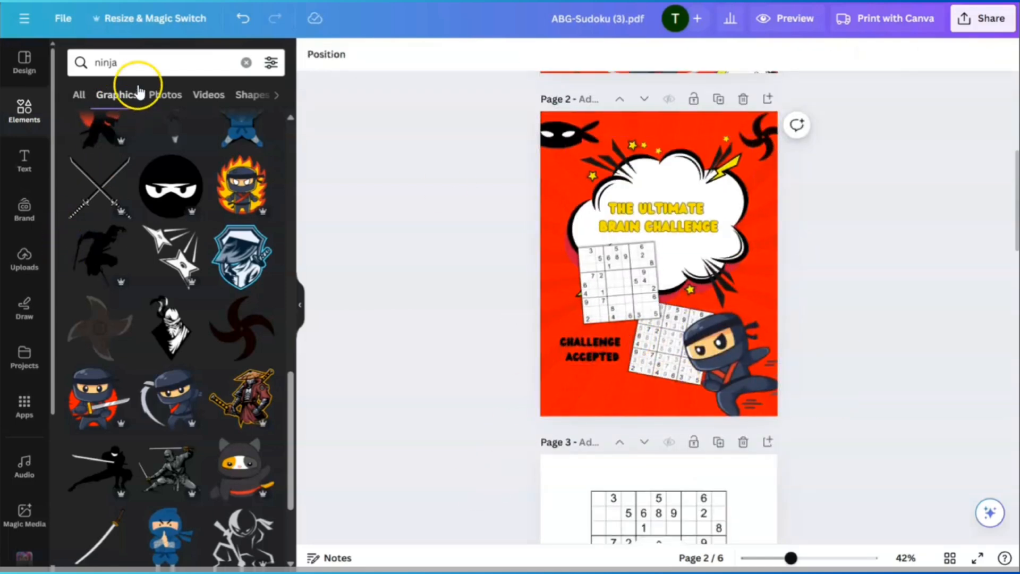
Step: Search the graphics for "check mark", add the green circle with a white tick and shrink it beneath CHALLENGE ACCEPTED
left_click(89, 63)
type("check mark")
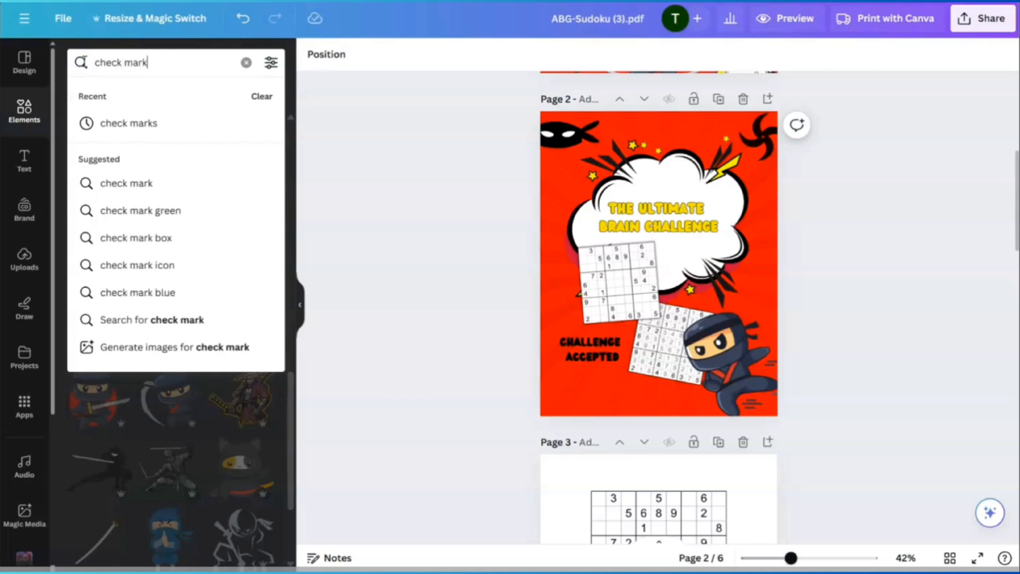
key("Return")
scroll(171, 372, "down", 1)
left_click(168, 413)
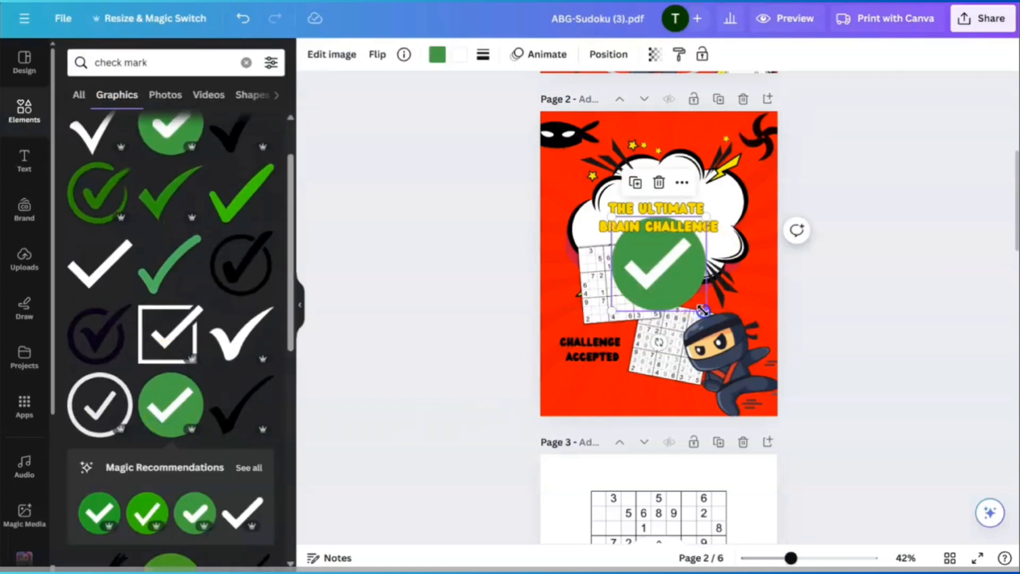
left_click_drag(705, 312, 660, 267)
left_click_drag(639, 246, 603, 385)
Step: Place the green check mark directly right of CHALLENGE ACCEPTED and shift the text left to make room
left_click_drag(591, 350, 585, 356)
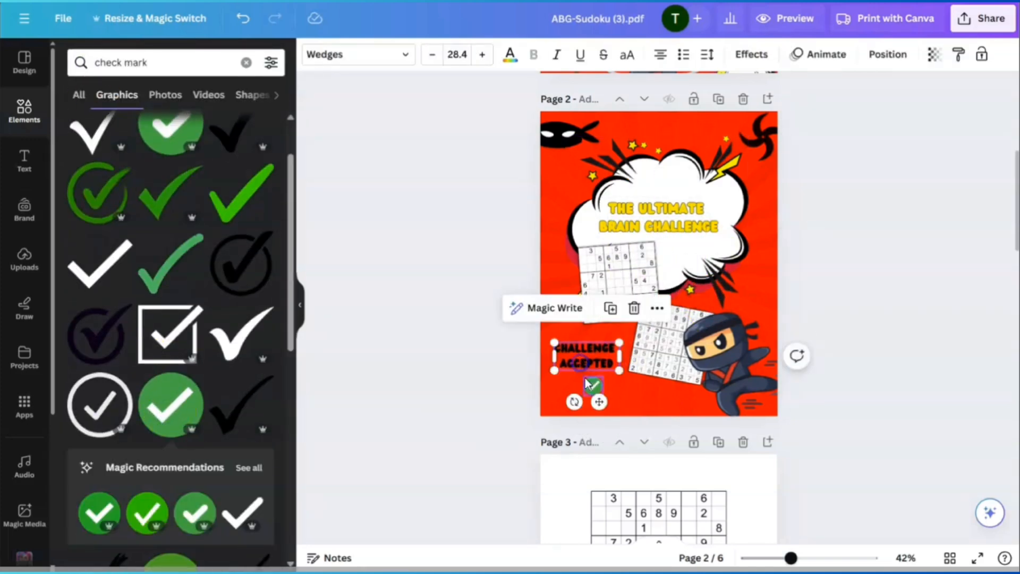
left_click_drag(593, 394, 645, 339)
left_click(614, 378)
left_click(611, 366)
left_click(630, 353)
left_click_drag(595, 354, 595, 351)
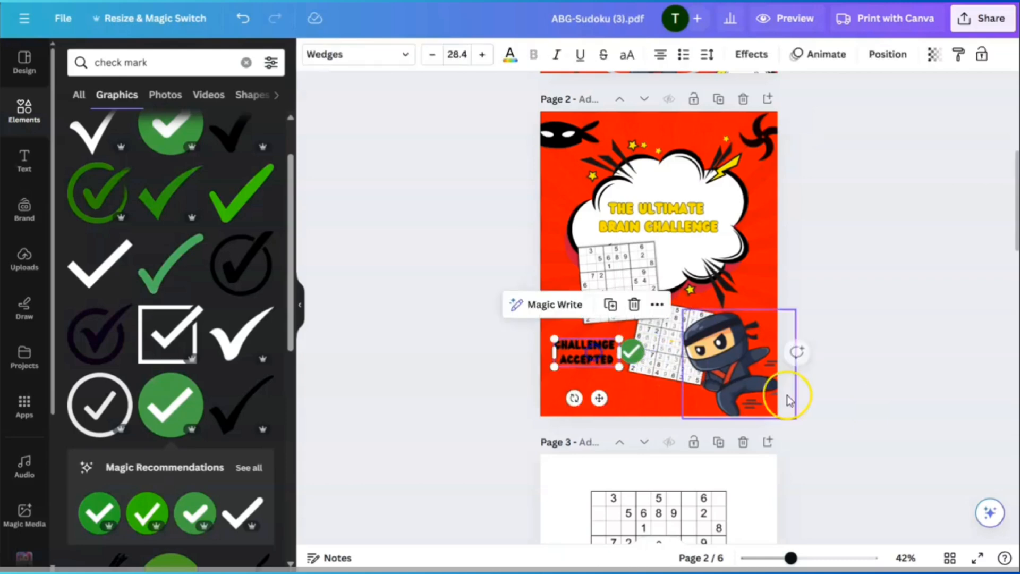
left_click(828, 381)
Step: Review the cover against page 2 and show all book pages in the grid overview
scroll(830, 381, "down", 1)
scroll(830, 381, "up", 5)
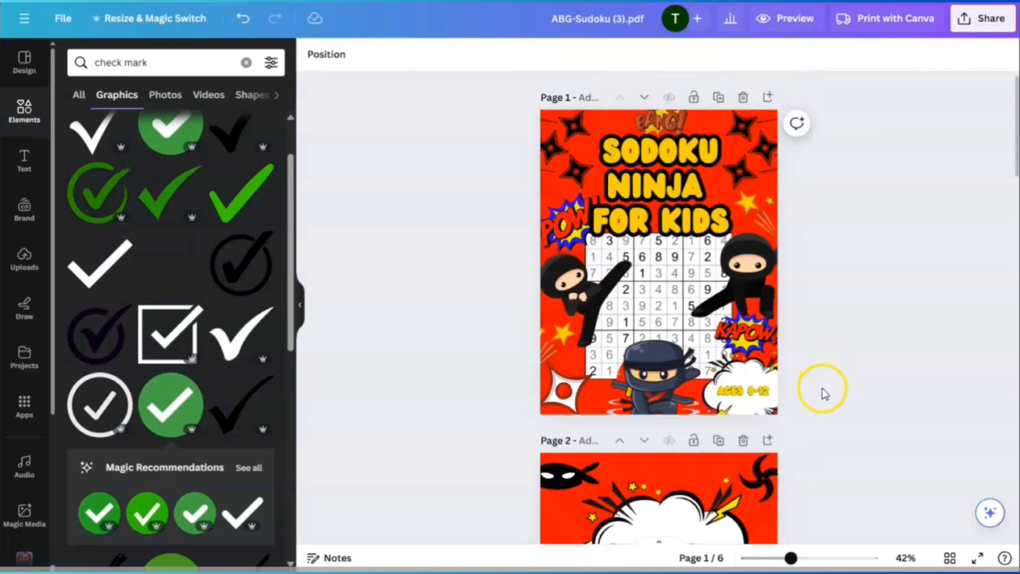
scroll(825, 395, "down", 5)
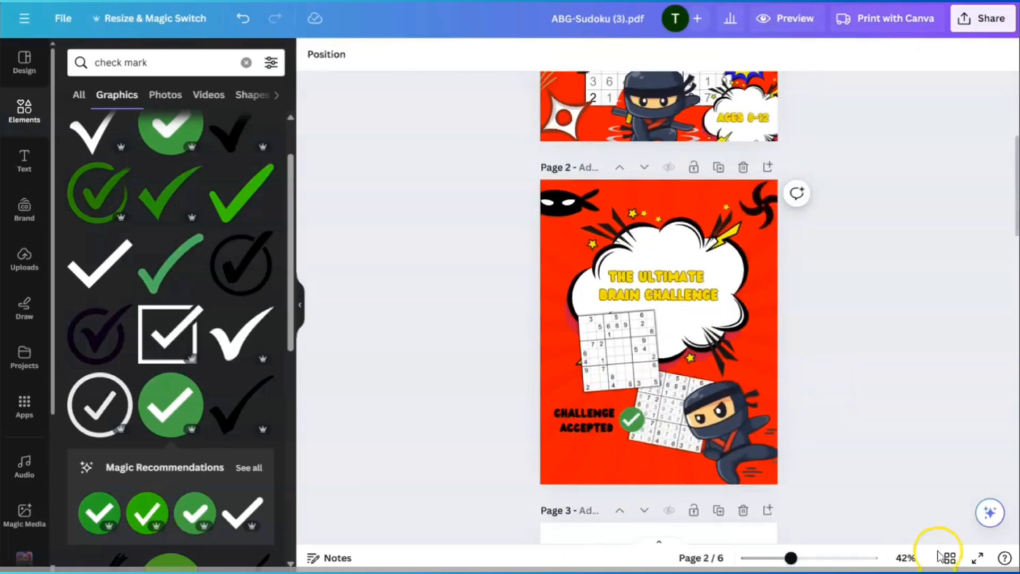
left_click(949, 559)
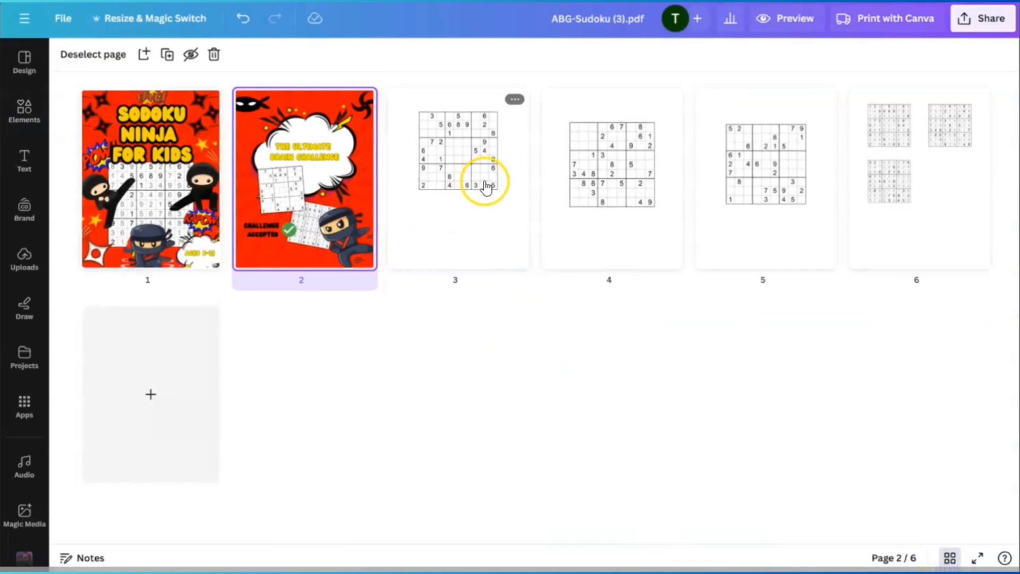
mouse_move(697, 171)
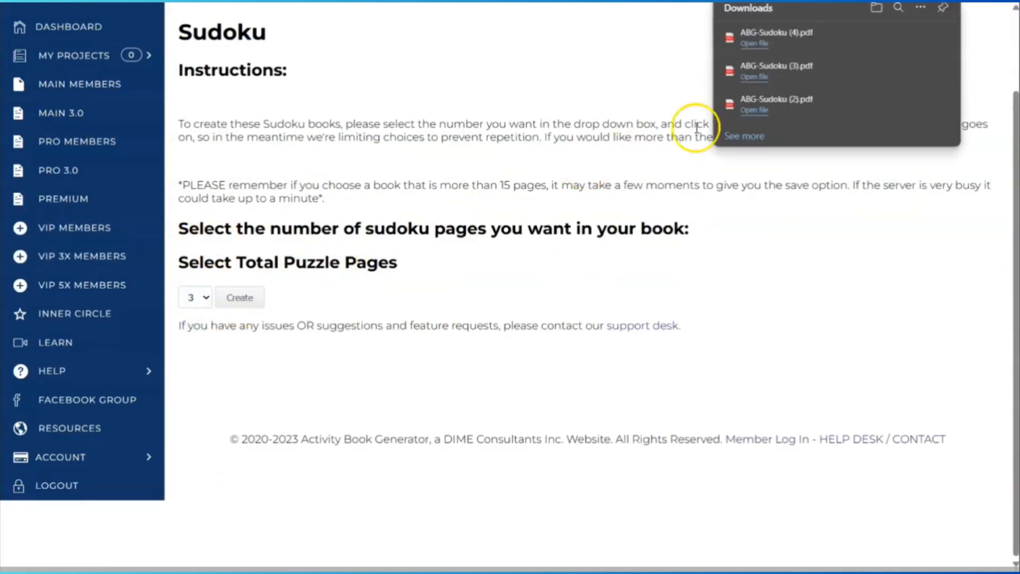
Step: Open the downloaded ABG-Sudoku (4).pdf and look through its puzzle and solution pages
left_click(783, 42)
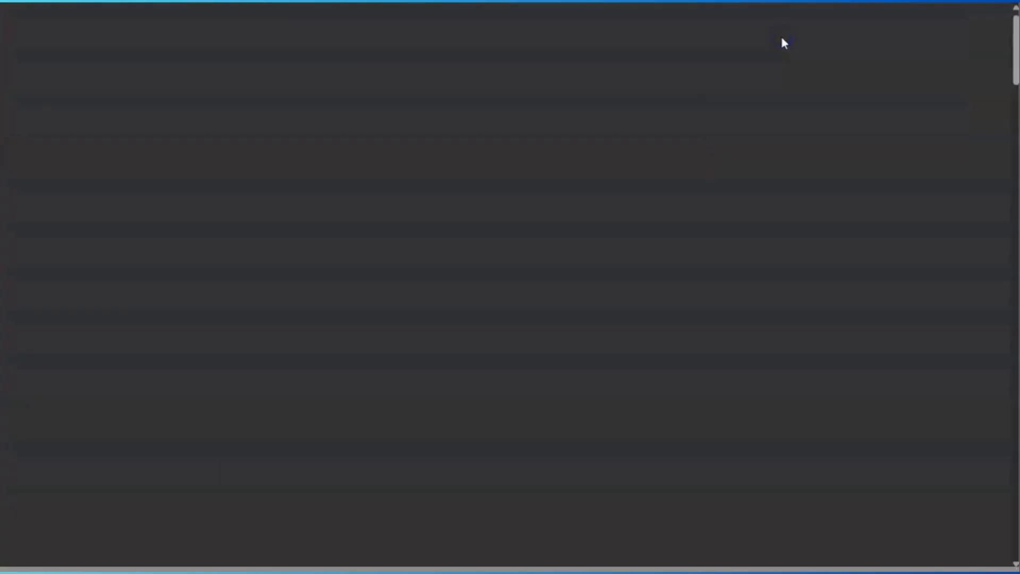
scroll(499, 341, "down", 20)
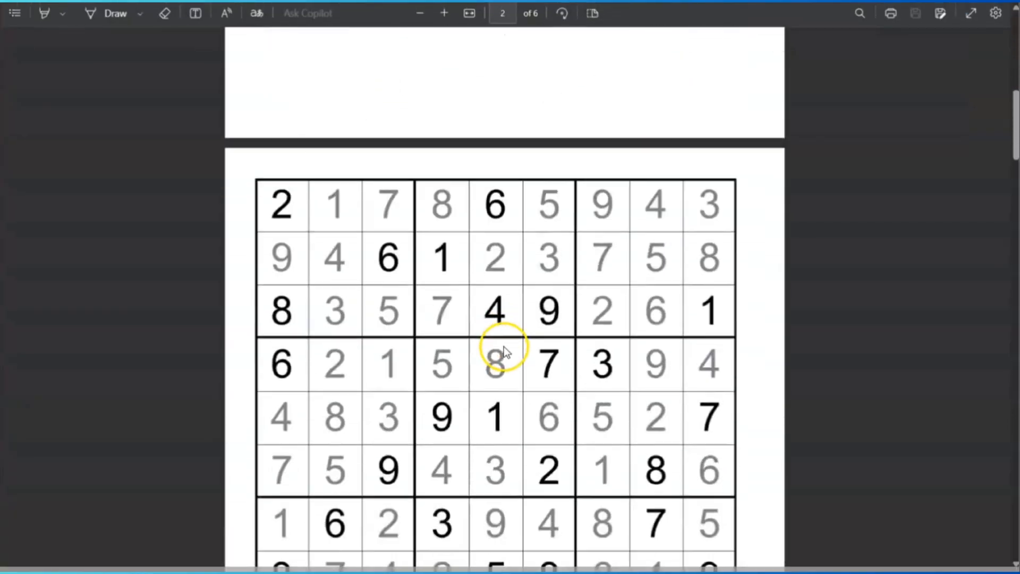
scroll(507, 353, "down", 20)
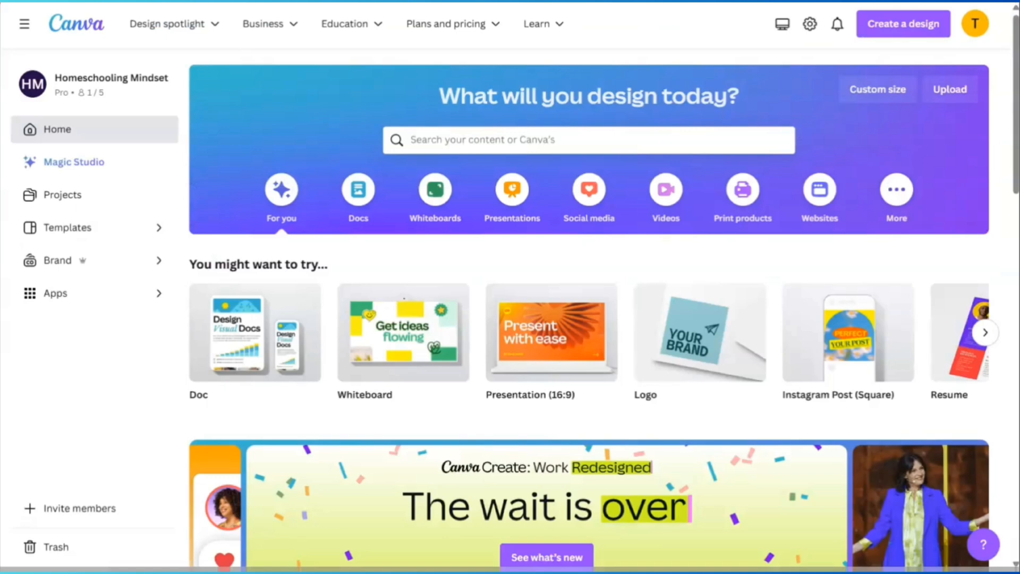
Step: Switch to the Canva home page and upload ABG-Sudoku (4).pdf from the computer
left_click(961, 101)
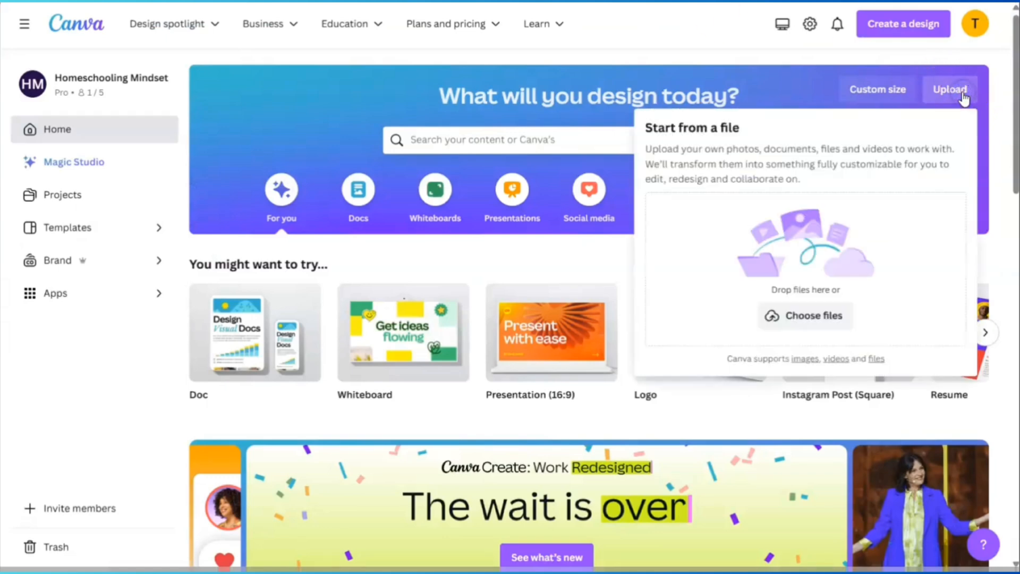
left_click(811, 330)
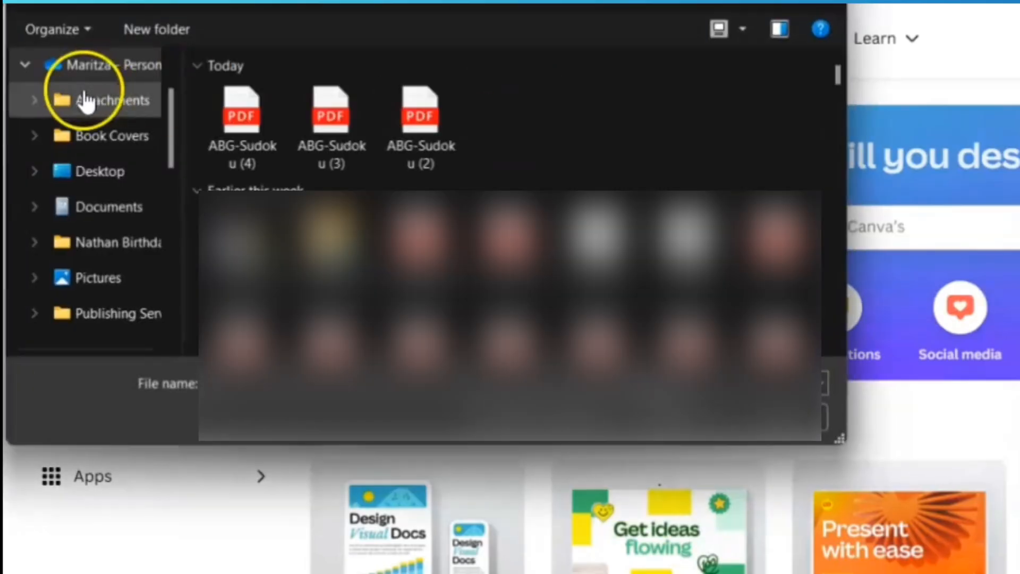
left_click(228, 125)
double_click(235, 121)
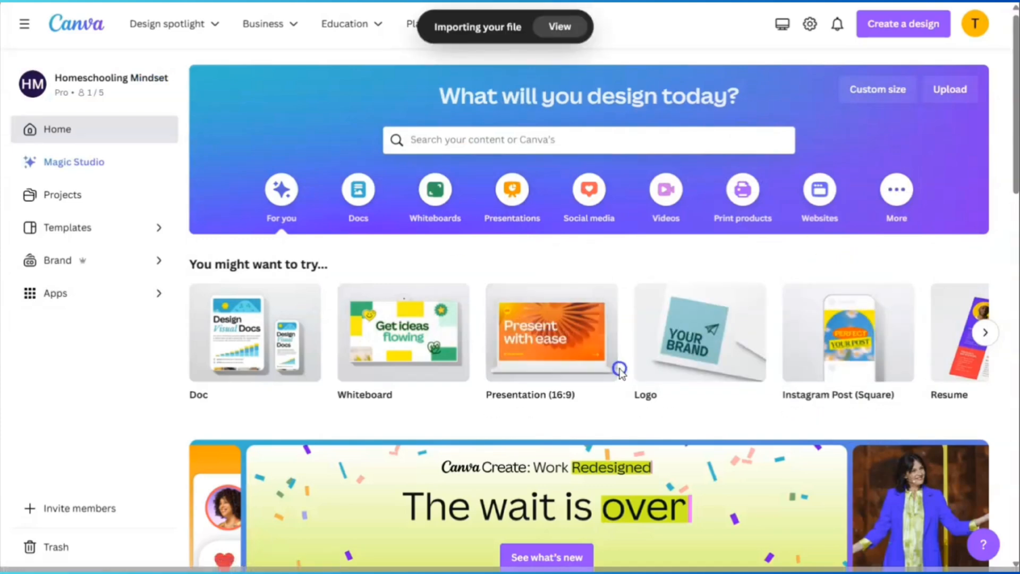
Step: Open the imported ABG-Sudoku (4).pdf from the recent designs and look through its first pages
scroll(614, 374, "down", 3)
scroll(209, 452, "down", 2)
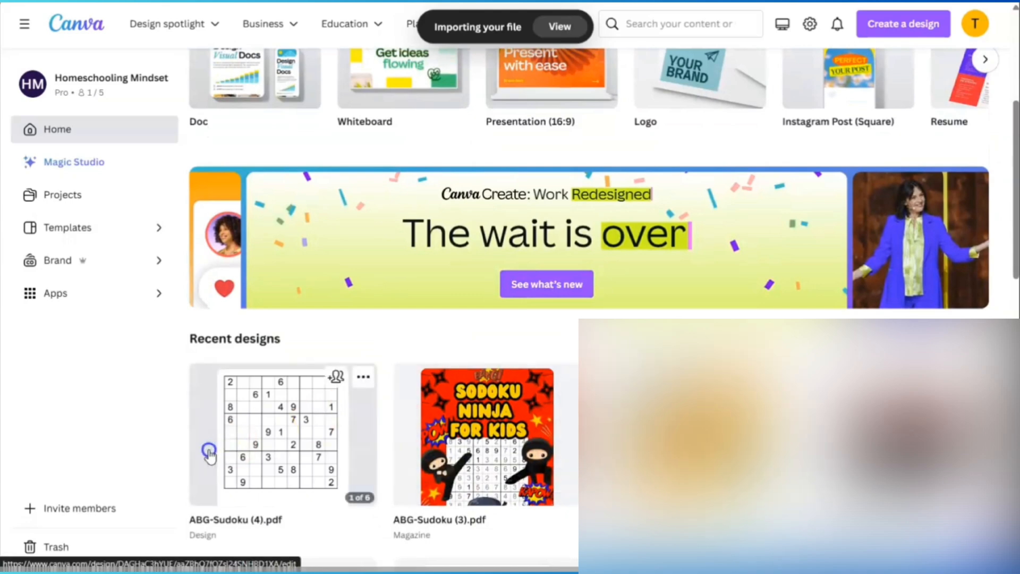
left_click(267, 433)
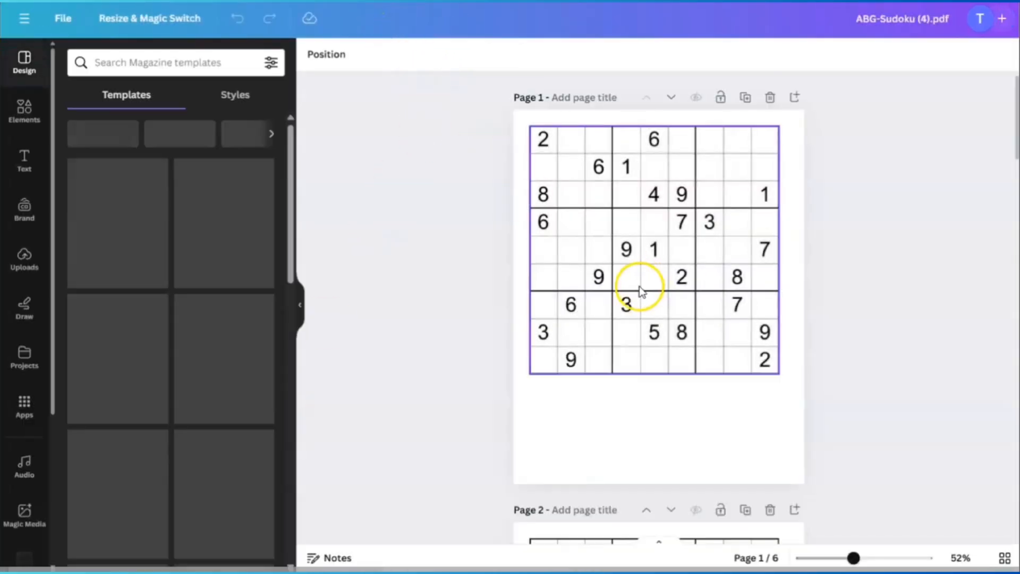
scroll(677, 407, "down", 10)
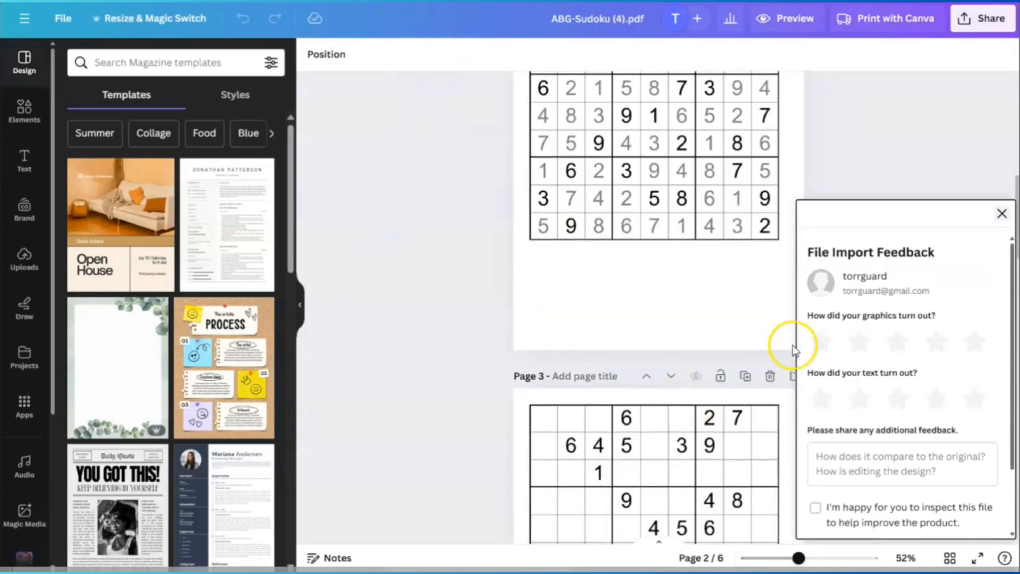
Step: Dismiss the import feedback form, collapse the template panel and look through the puzzle and solution pages of ABG-Sudoku (4).pdf
left_click(1001, 214)
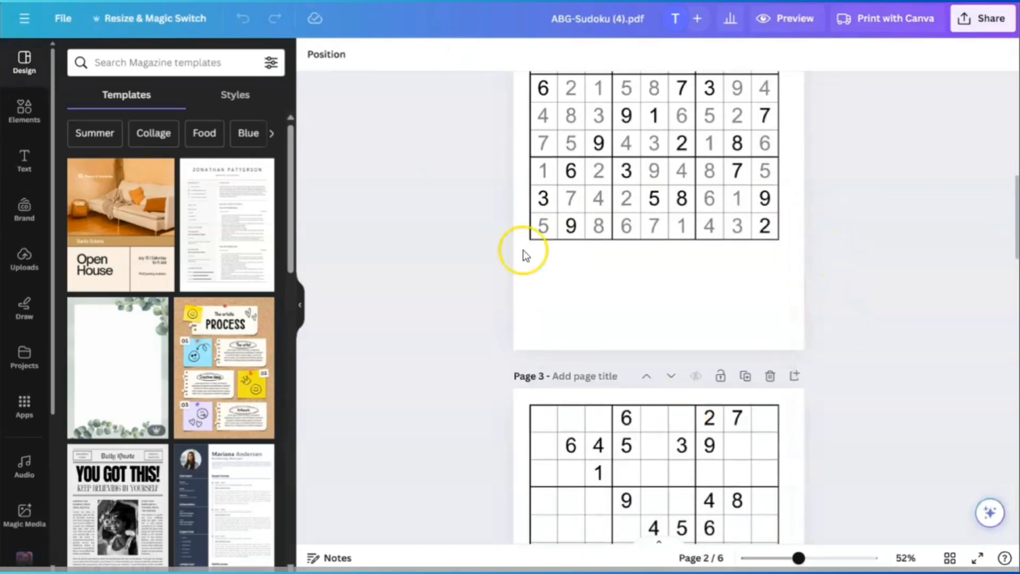
left_click(300, 308)
scroll(799, 341, "up", 10)
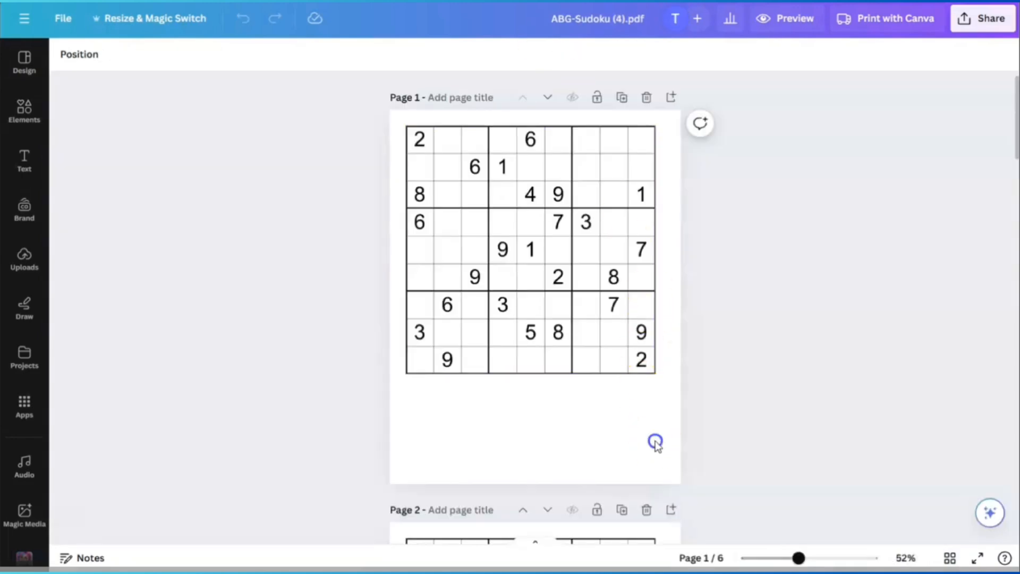
left_click(655, 440)
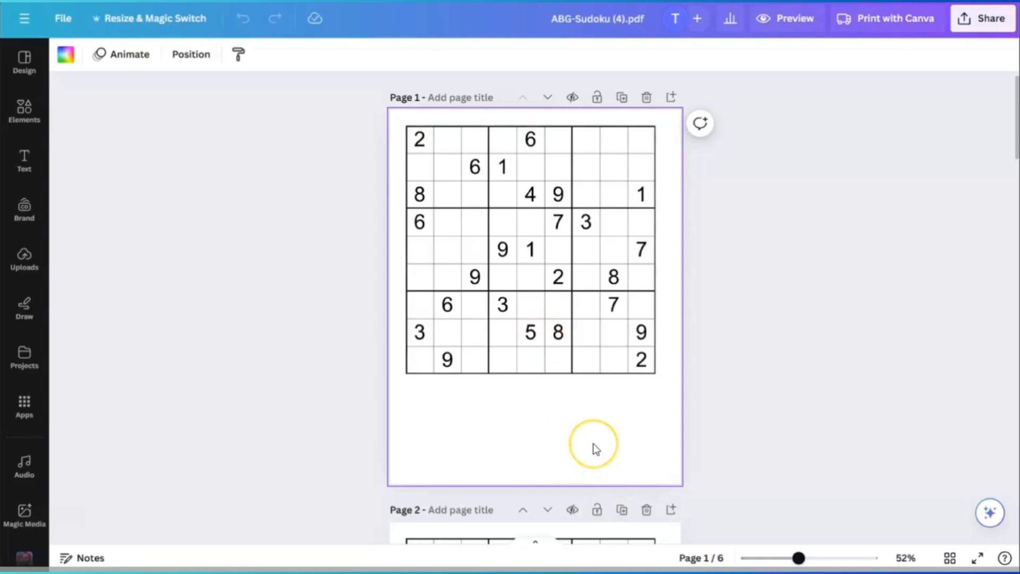
scroll(596, 455, "down", 4)
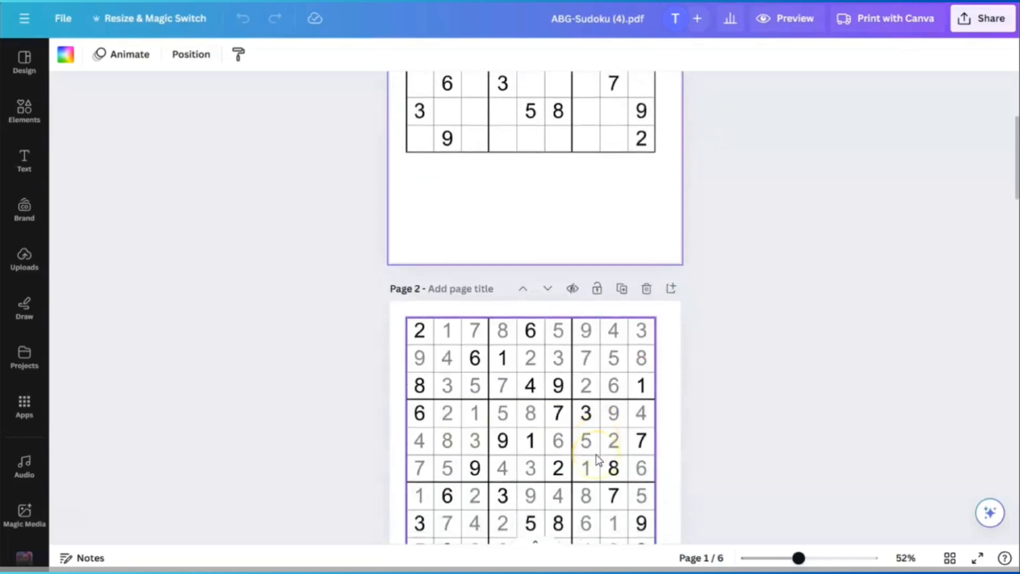
scroll(596, 454, "down", 20)
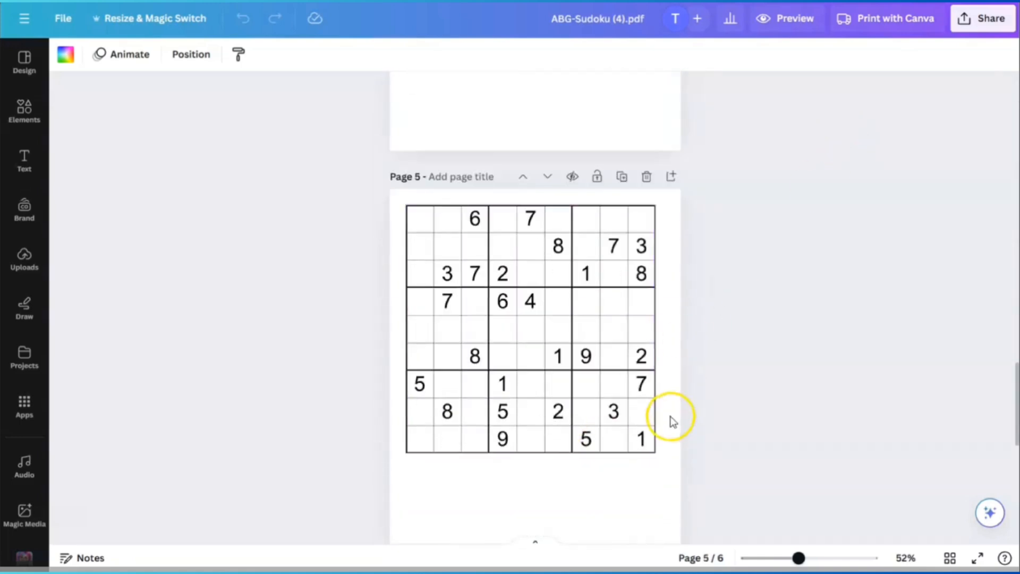
scroll(672, 421, "up", 18)
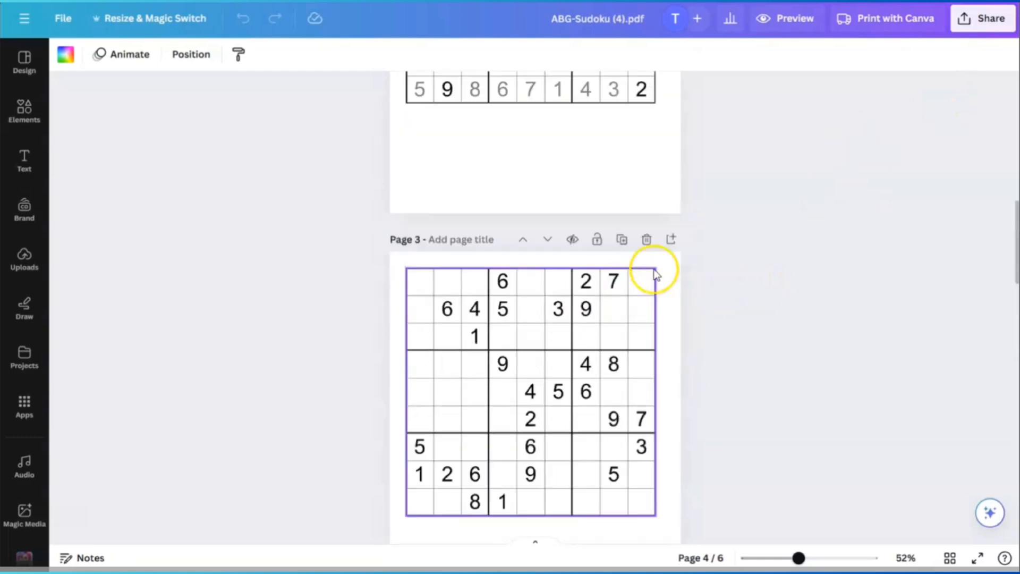
scroll(610, 322, "up", 8)
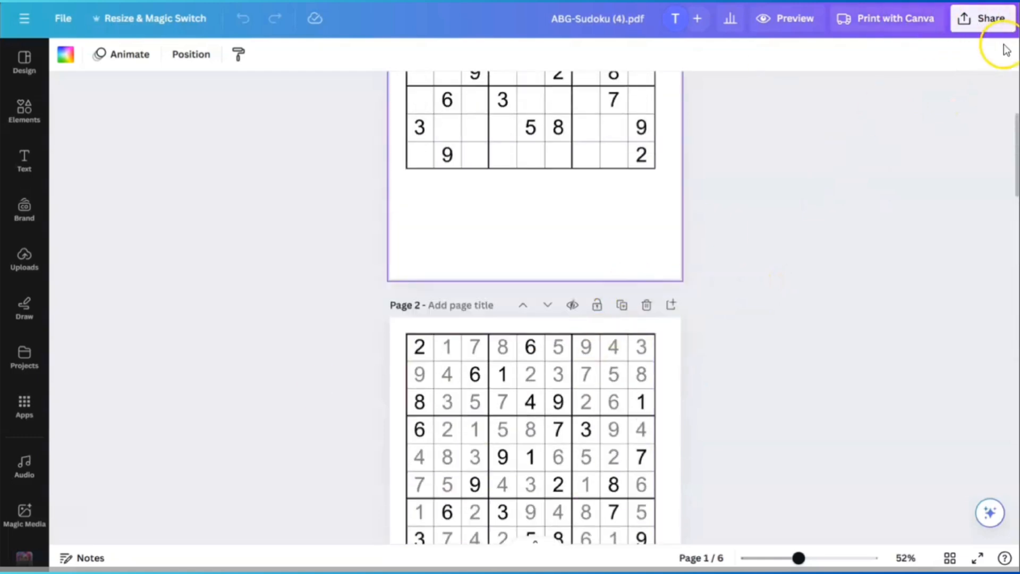
Step: Download only page 1 of the imported sudoku design as a PNG
left_click(999, 21)
left_click(799, 363)
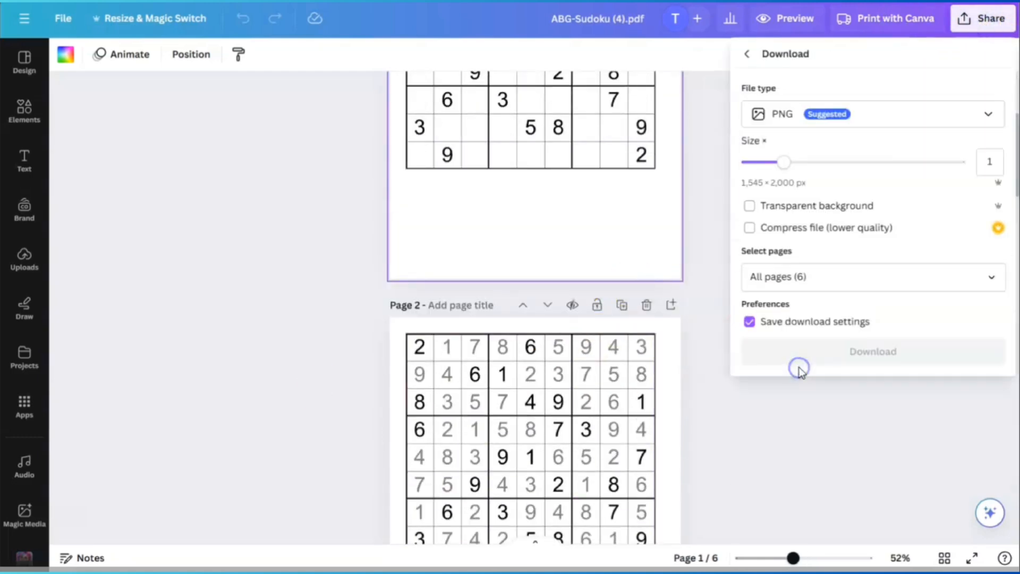
left_click(994, 279)
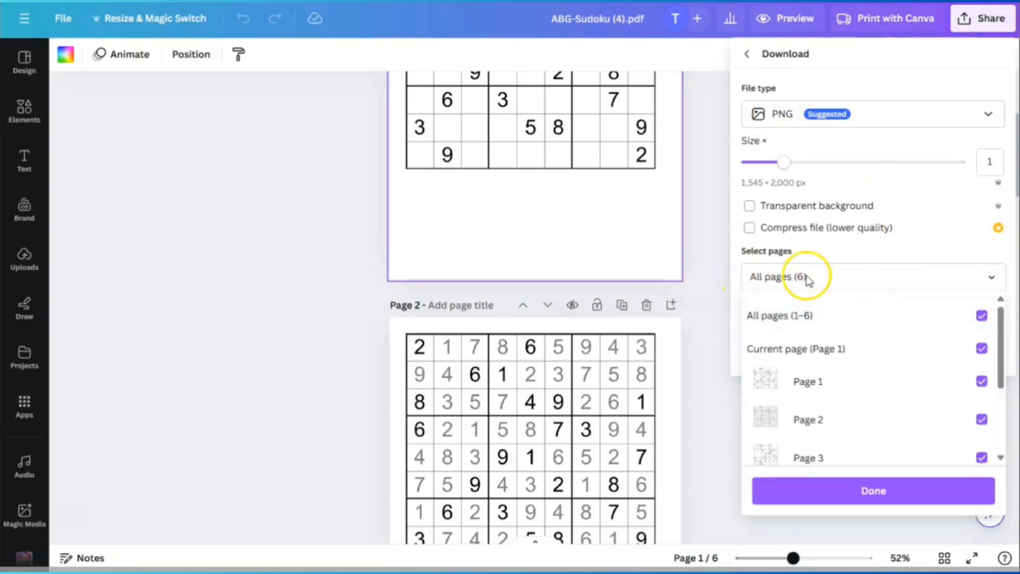
left_click(982, 317)
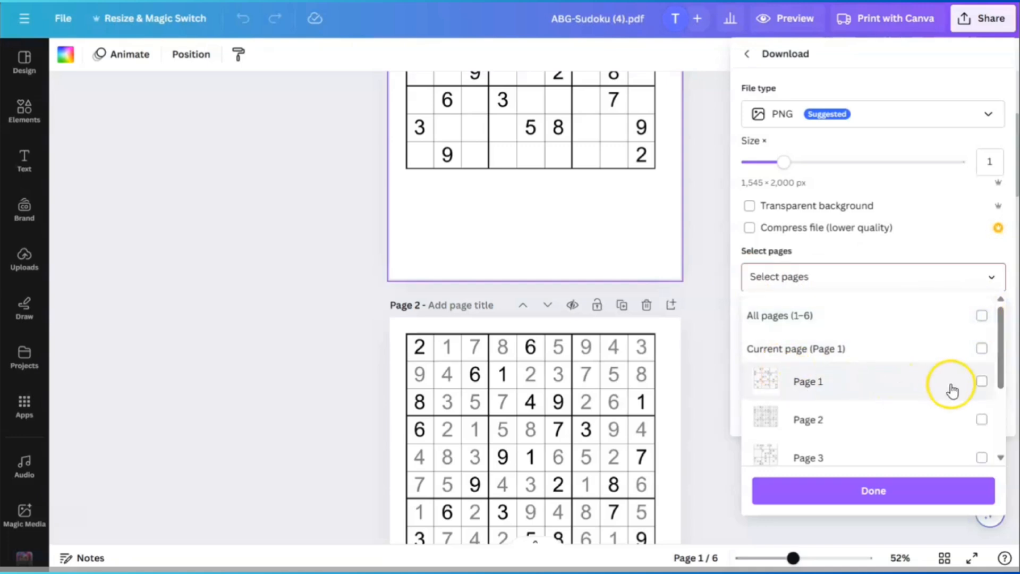
left_click(982, 381)
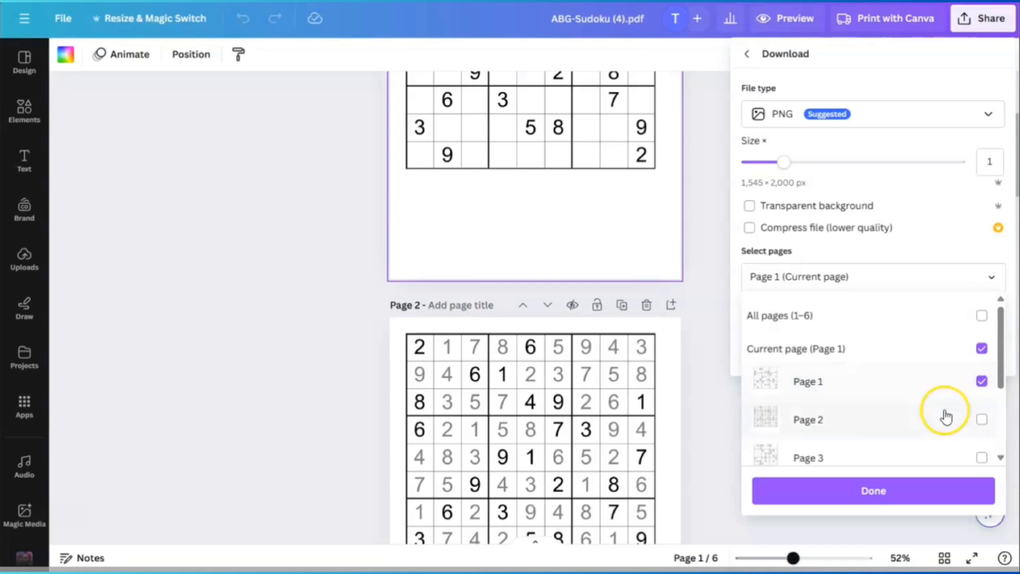
left_click(902, 499)
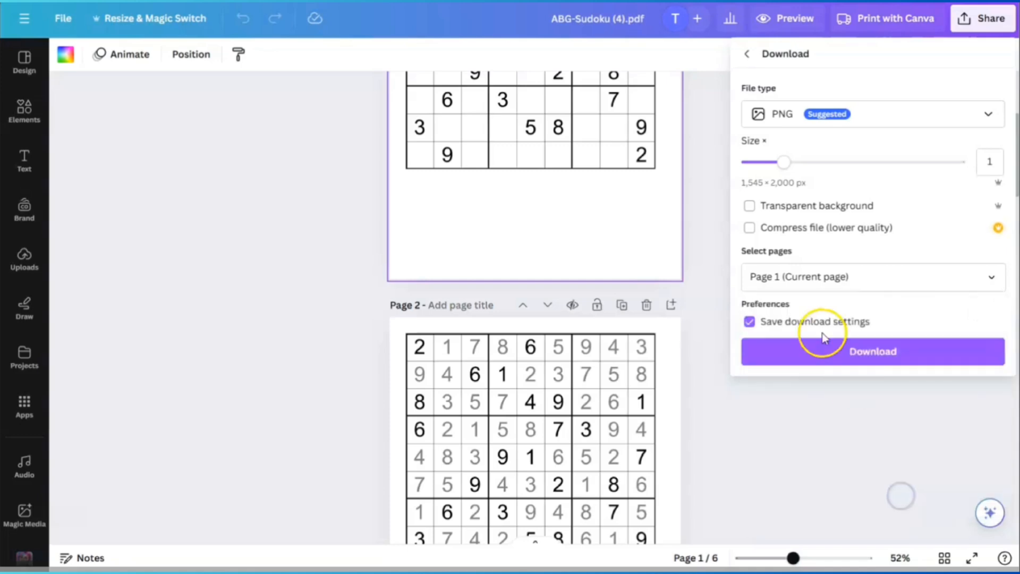
left_click(873, 361)
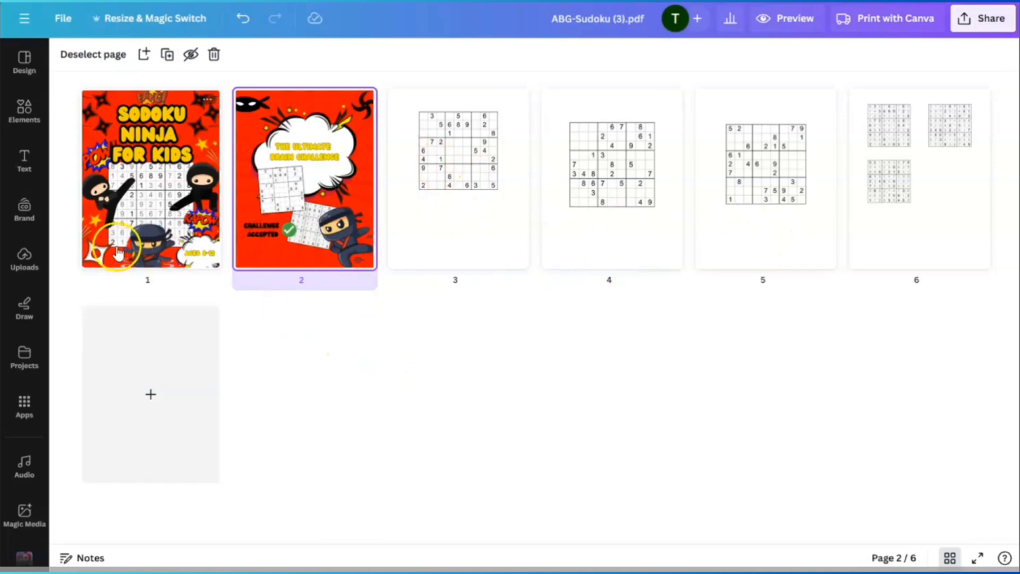
Step: Upload the exported PNG of the ABG-Sudoku (4).pdf puzzle page to the ABG-Sudoku (3).pdf book design
left_click(22, 260)
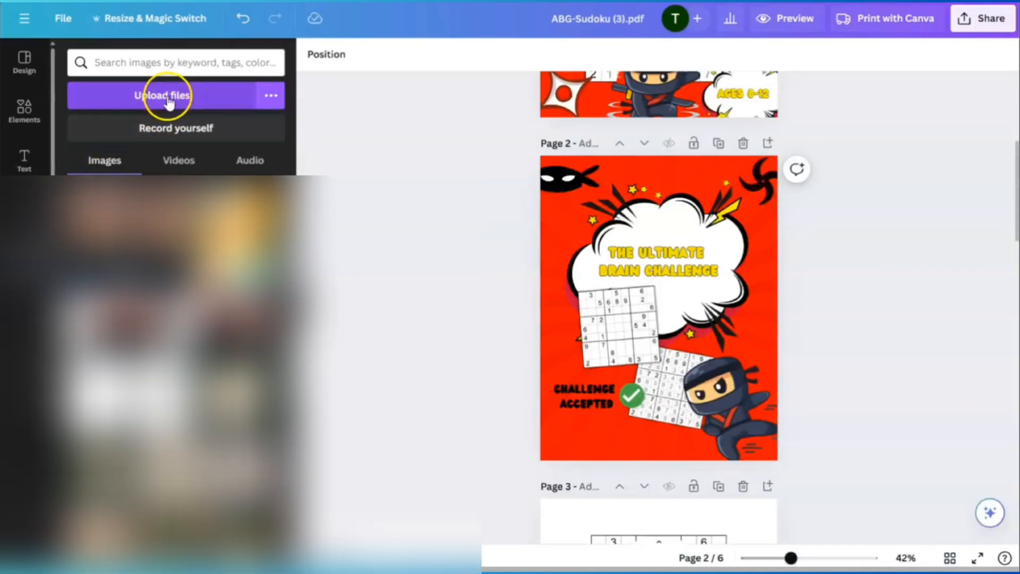
left_click(167, 97)
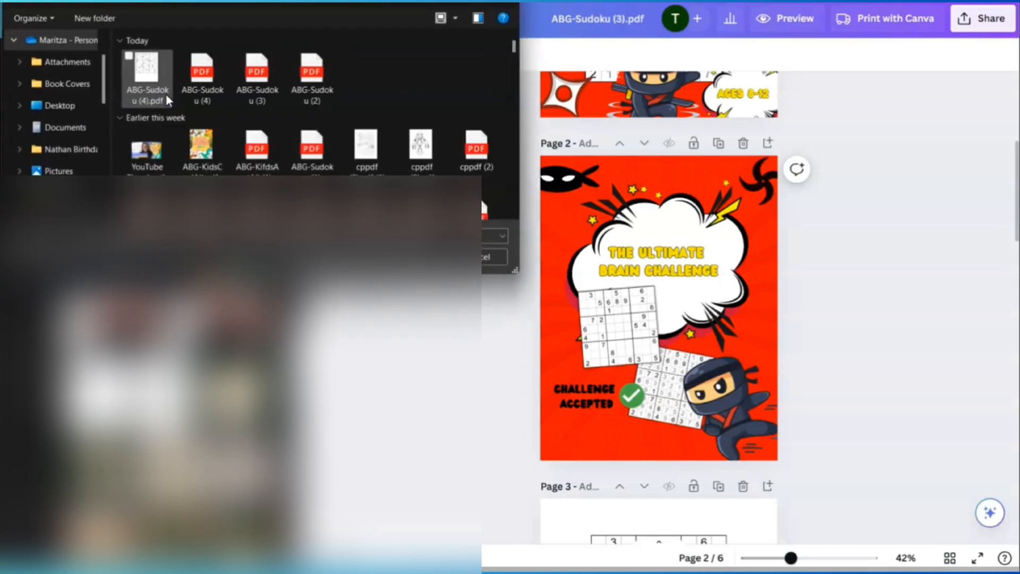
double_click(151, 69)
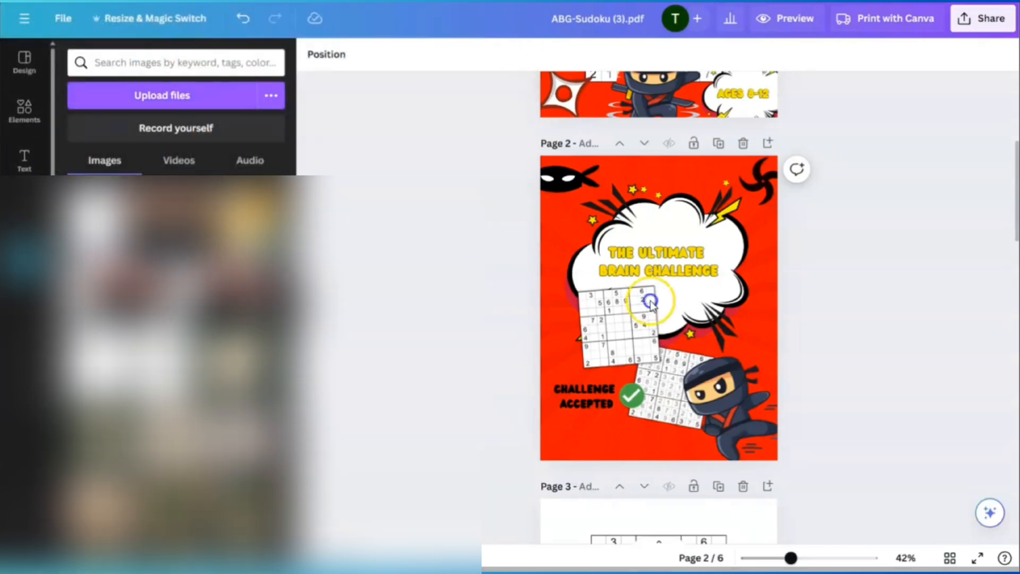
Step: Add a blank page after the puzzle on page 5 of the book
scroll(922, 371, "up", 3)
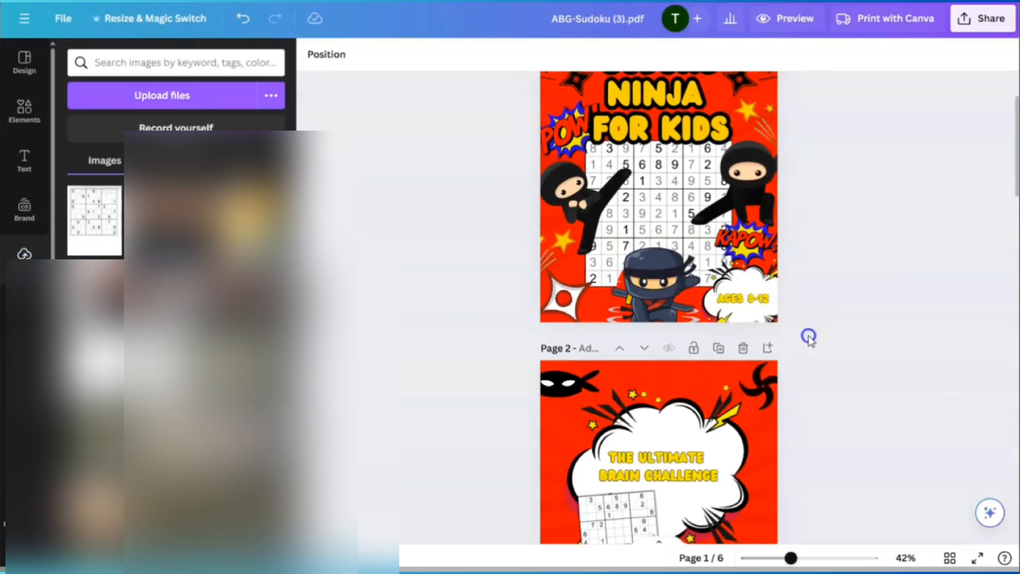
scroll(806, 337, "down", 10)
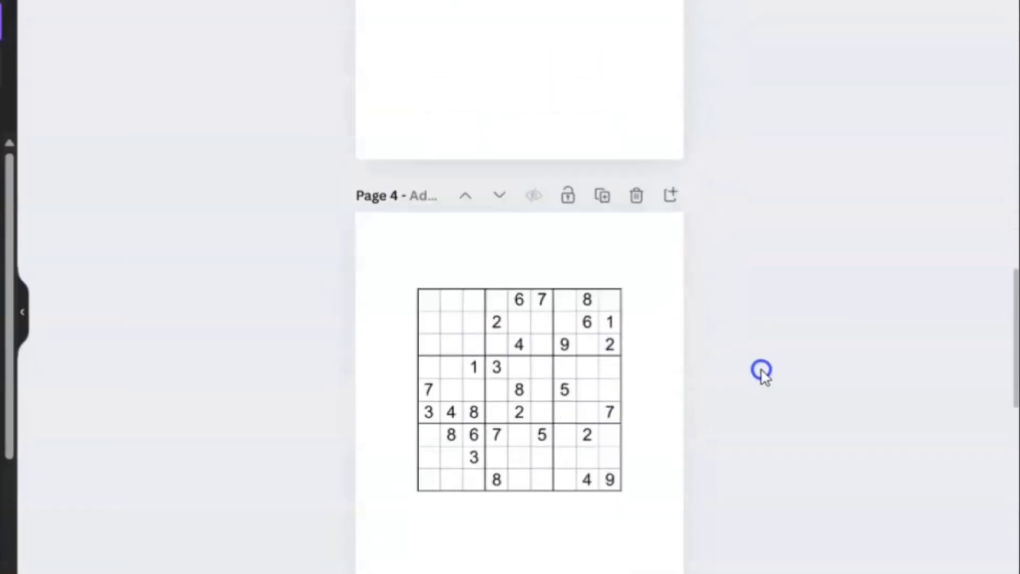
scroll(762, 372, "down", 10)
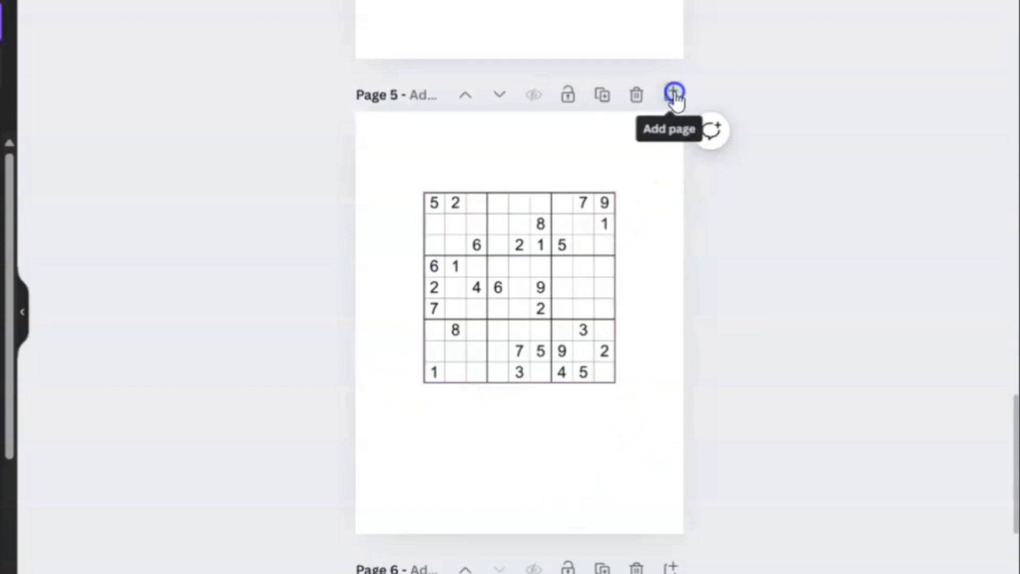
left_click(675, 94)
Step: Place the sudoku puzzle image on the blank page 6, move it slightly up, and show the book pages in the grid overview
left_click(505, 365)
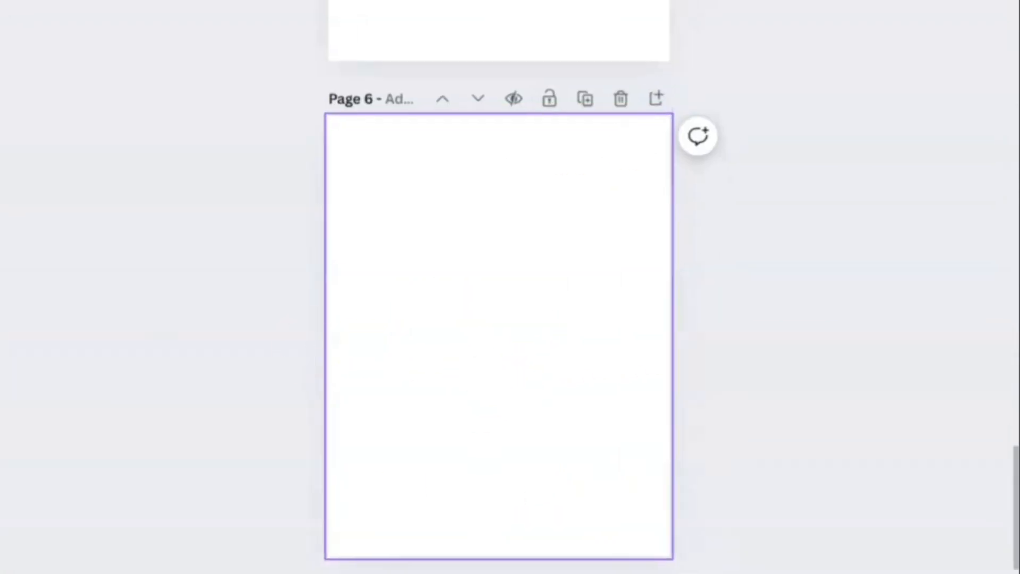
key("ctrl+v")
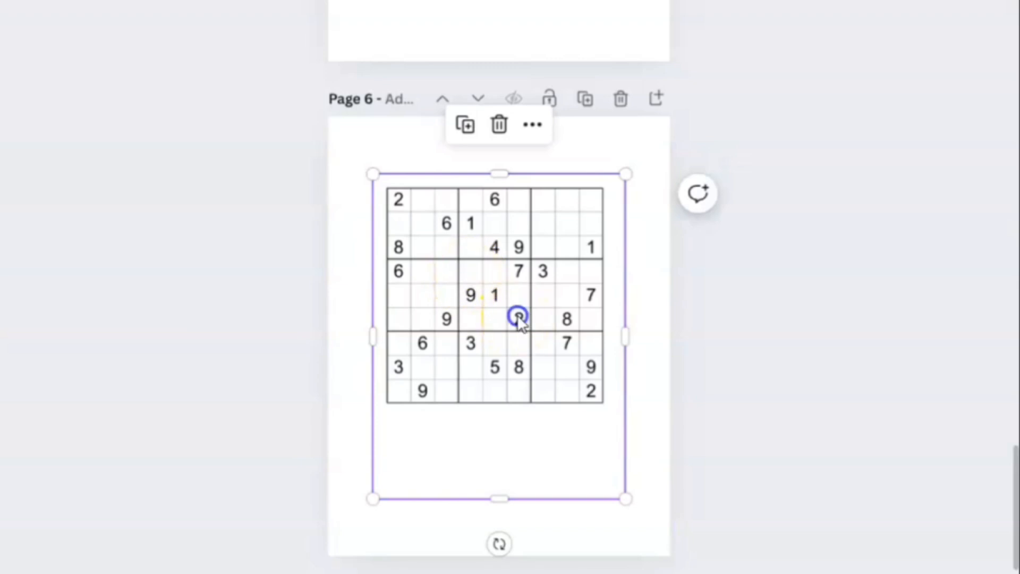
mouse_move(519, 317)
left_mouse_down()
mouse_move(478, 259)
mouse_move(547, 314)
mouse_move(505, 291)
mouse_move(520, 298)
left_mouse_up()
left_click(751, 470)
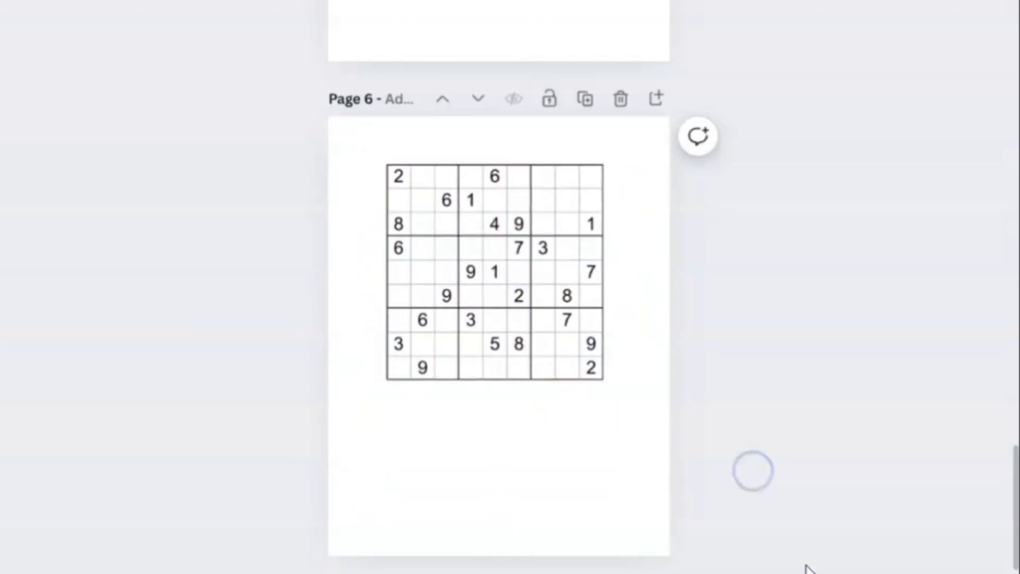
left_click(949, 556)
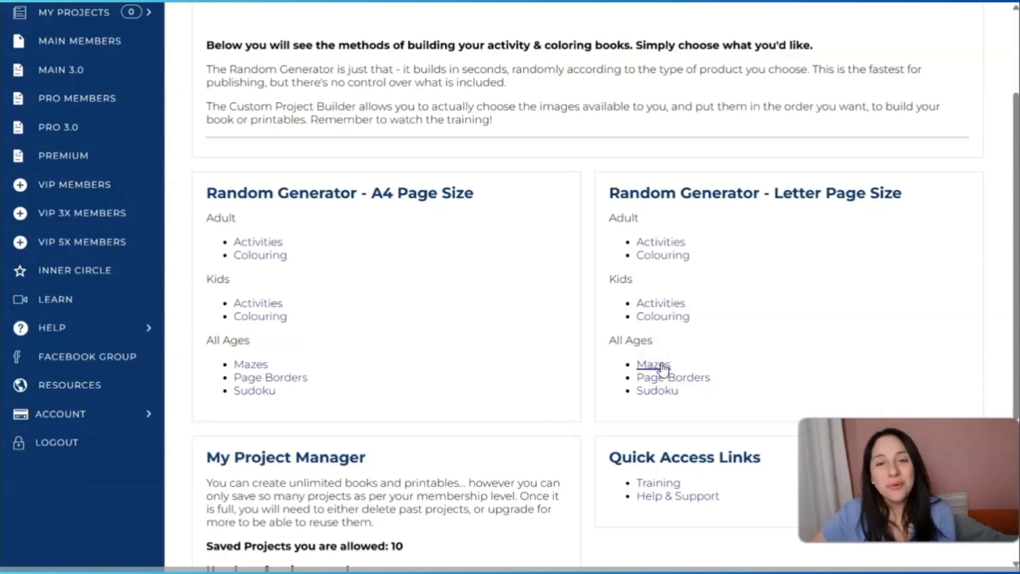
Step: Switch to Activity Book Generator and create a letter-size Mazes PDF with 10 puzzle pages
left_click(654, 364)
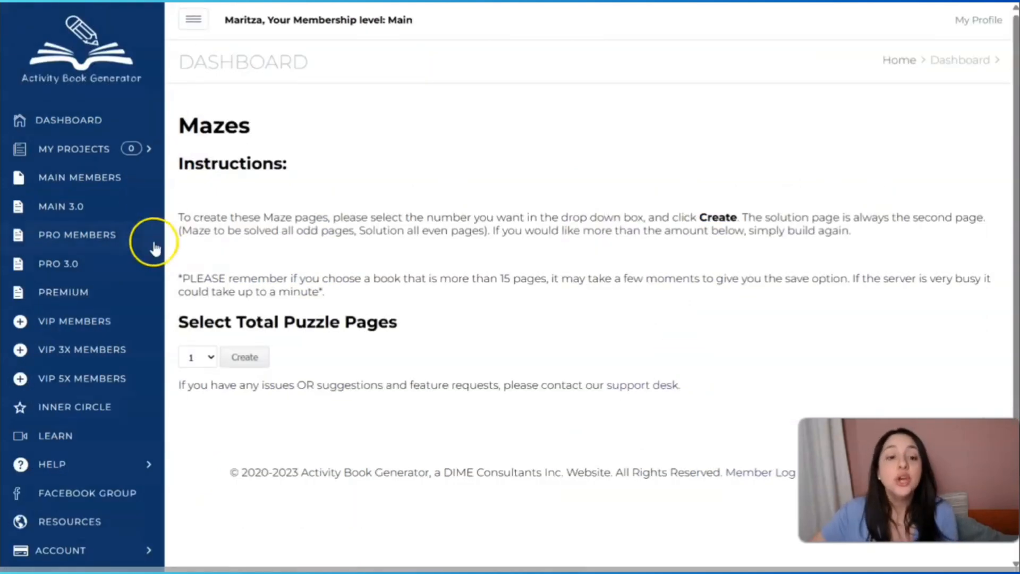
left_click(198, 357)
left_click(203, 403)
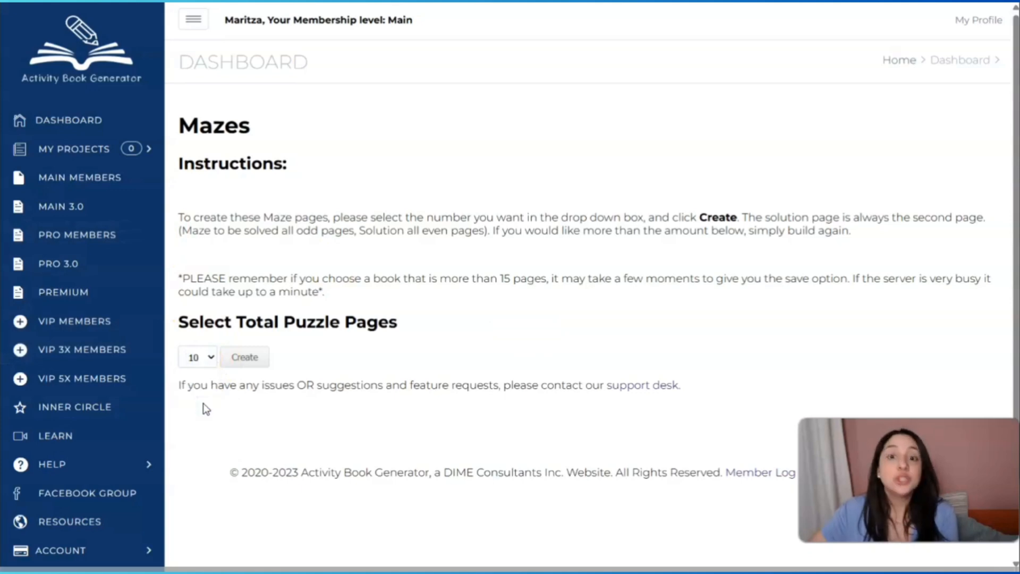
left_click(242, 358)
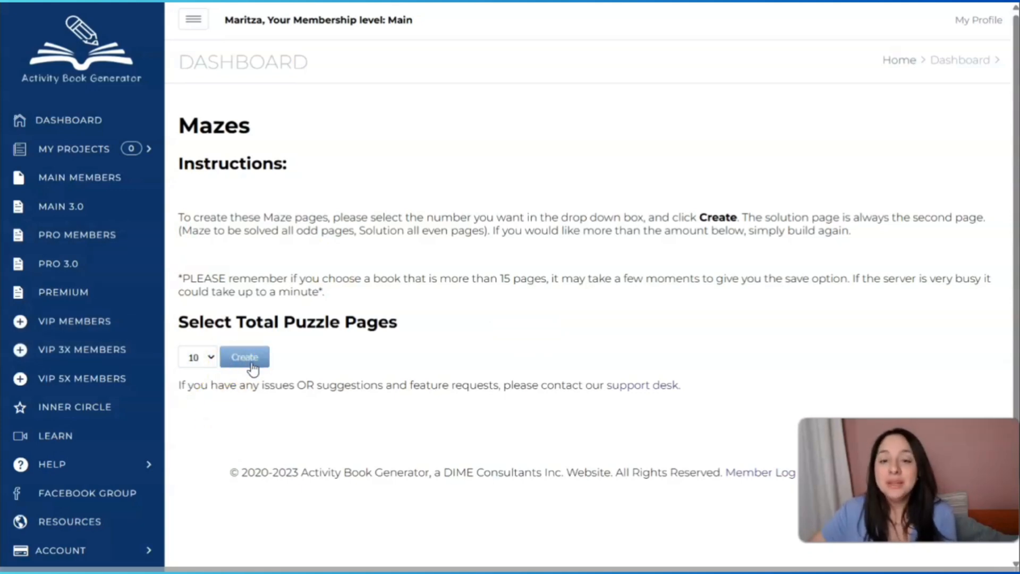
left_click(202, 356)
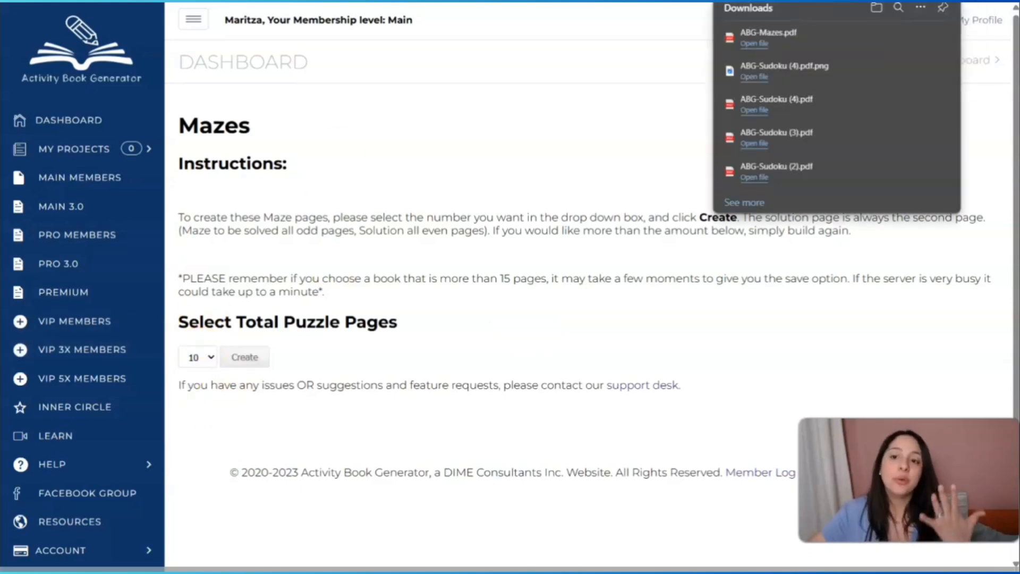